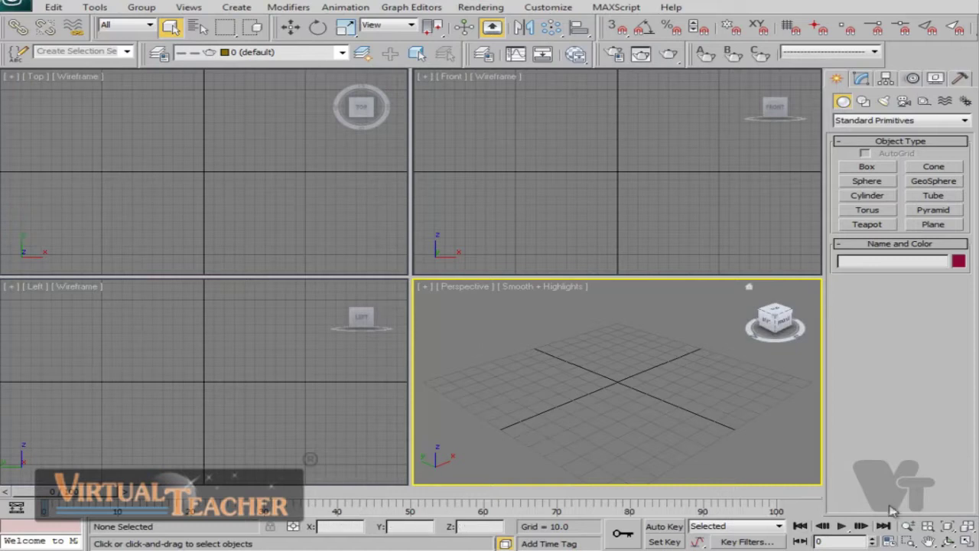
Create a ground plane and a 13-segment teapot at its centre
left_click(932, 224)
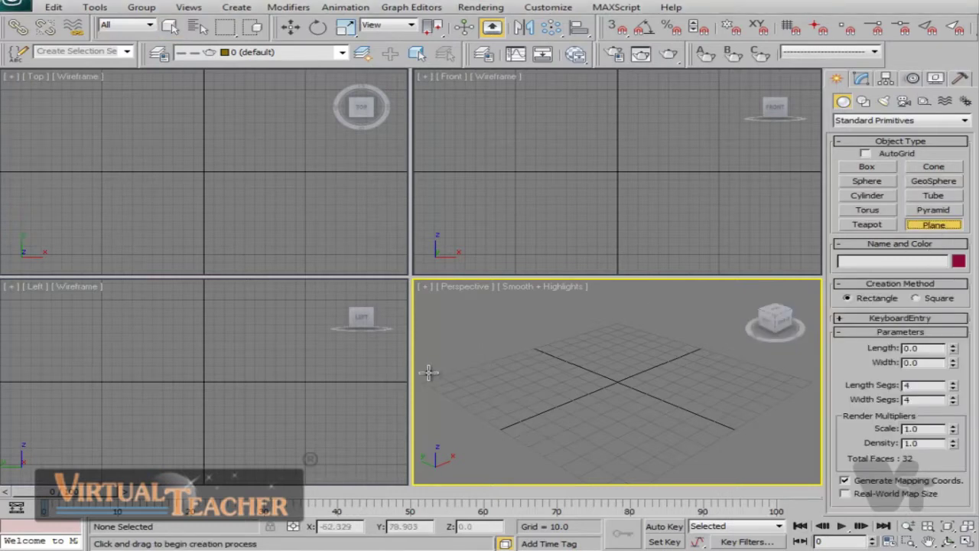
left_click_drag(428, 372, 830, 381)
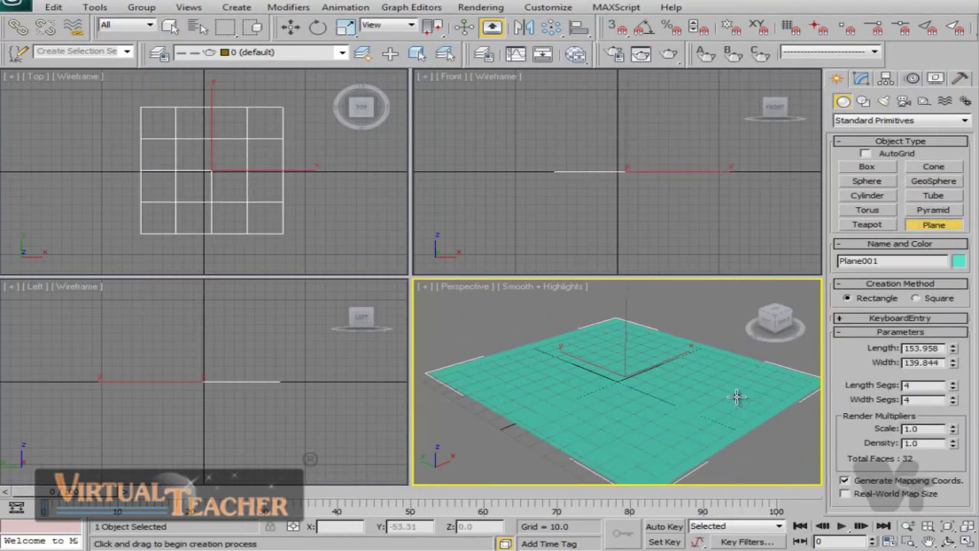
middle_click_drag(742, 395, 704, 393)
left_click(864, 224)
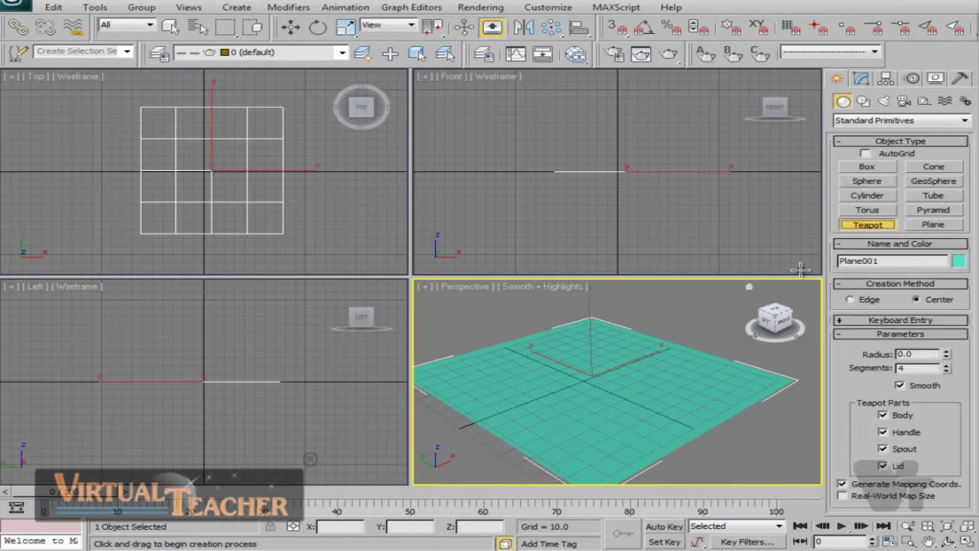
left_click_drag(585, 374, 608, 395)
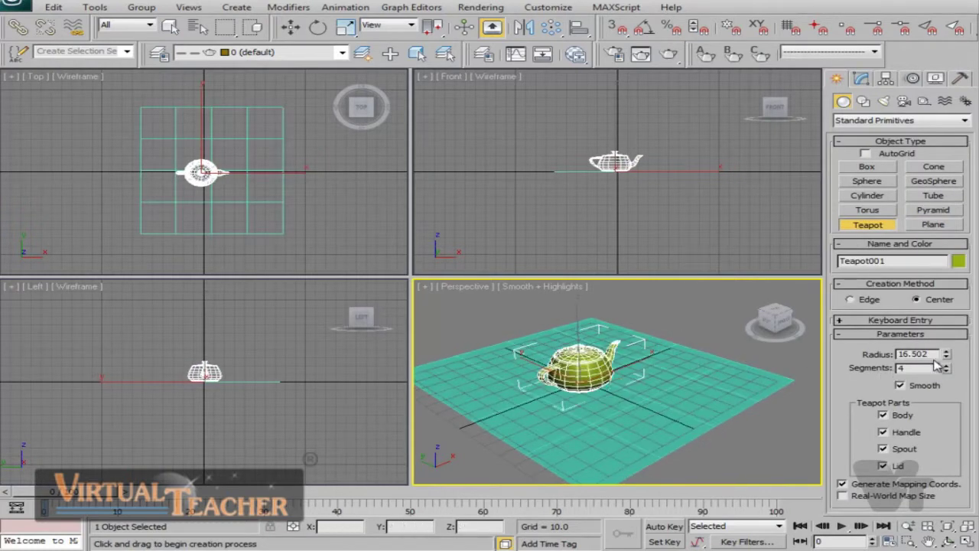
left_click_drag(948, 370, 948, 313)
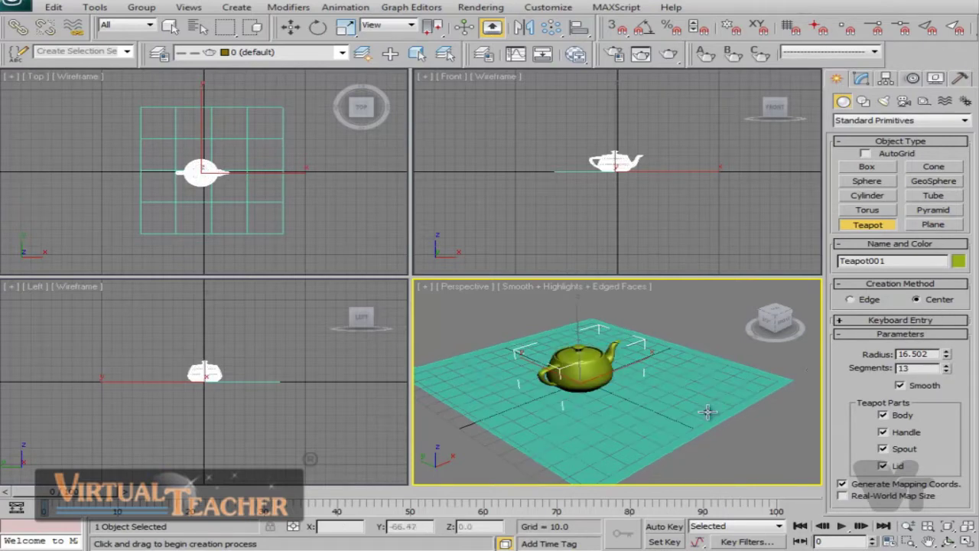
left_click(645, 421)
Maximize the Perspective view and resize the plane to 606.595 by 516.023
key("alt+w")
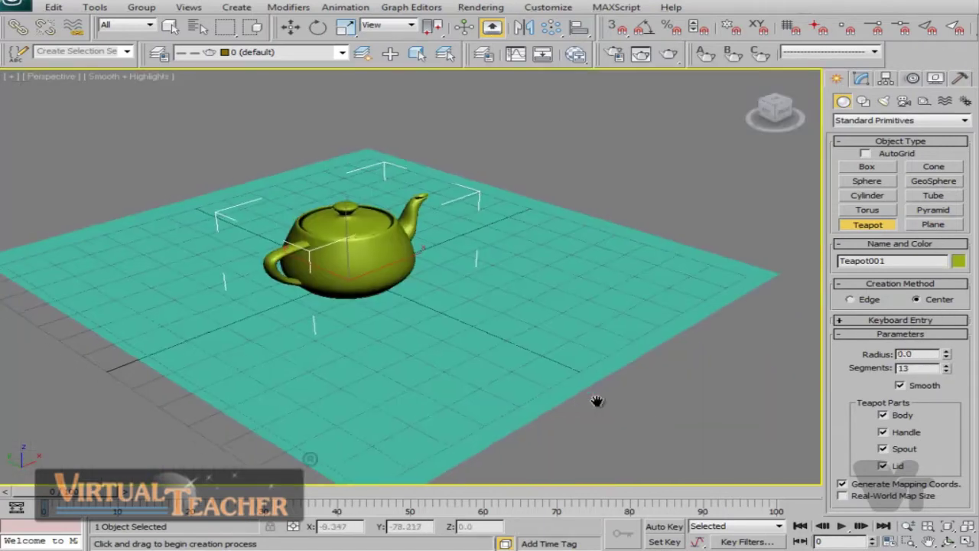
middle_click_drag(597, 400, 623, 401)
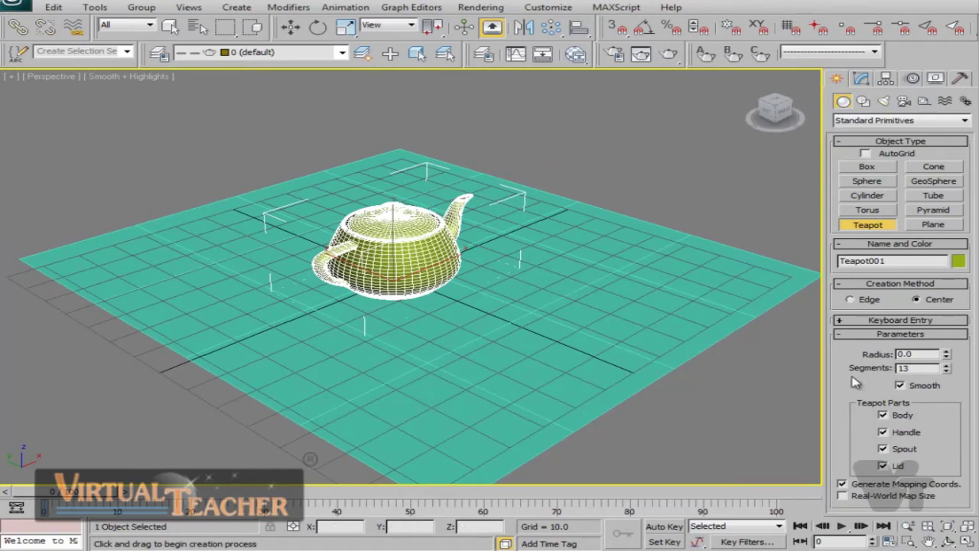
left_click(861, 79)
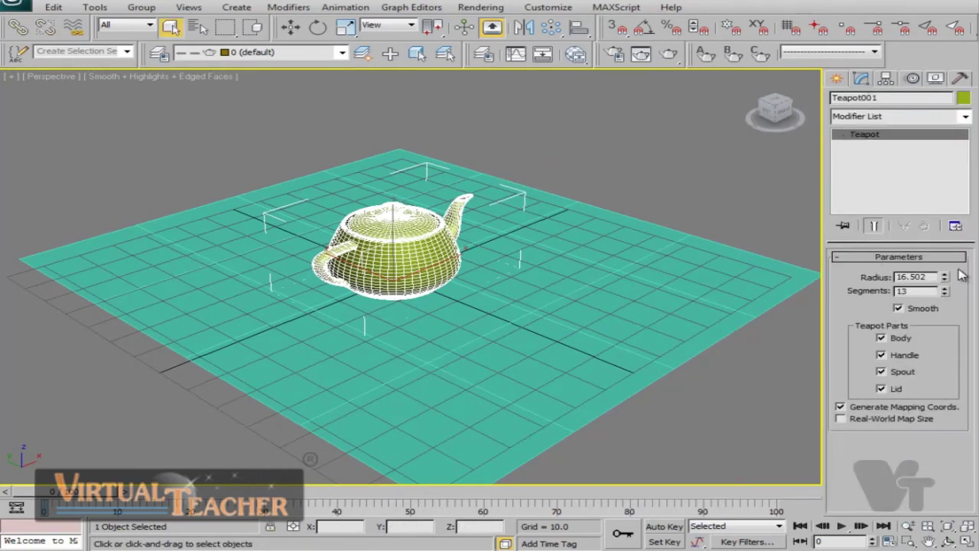
left_click(605, 253)
left_click_drag(951, 275, 934, 70)
left_click_drag(954, 290, 946, 122)
scroll(493, 284, "down", 6)
scroll(493, 283, "up", 6)
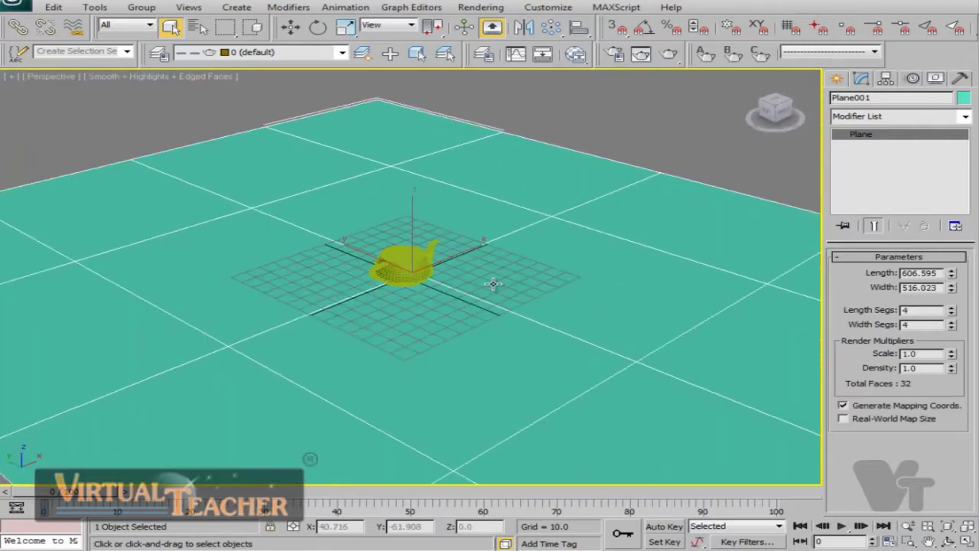
Deselect the plane and turn off edged-face display in the viewport
left_click(692, 93)
key("F4")
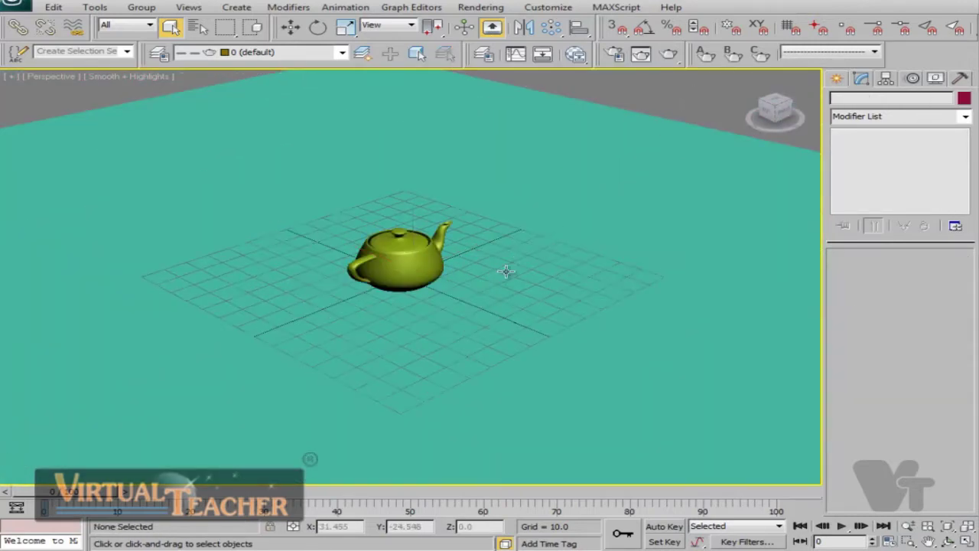
middle_click_drag(505, 273, 534, 307, "alt")
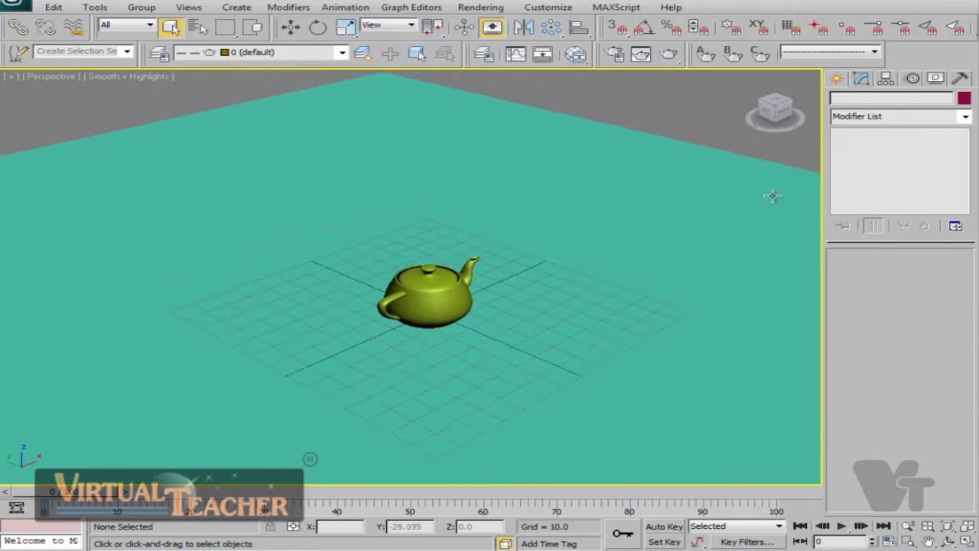
Switch the Create panel's light types to Standard
left_click(835, 80)
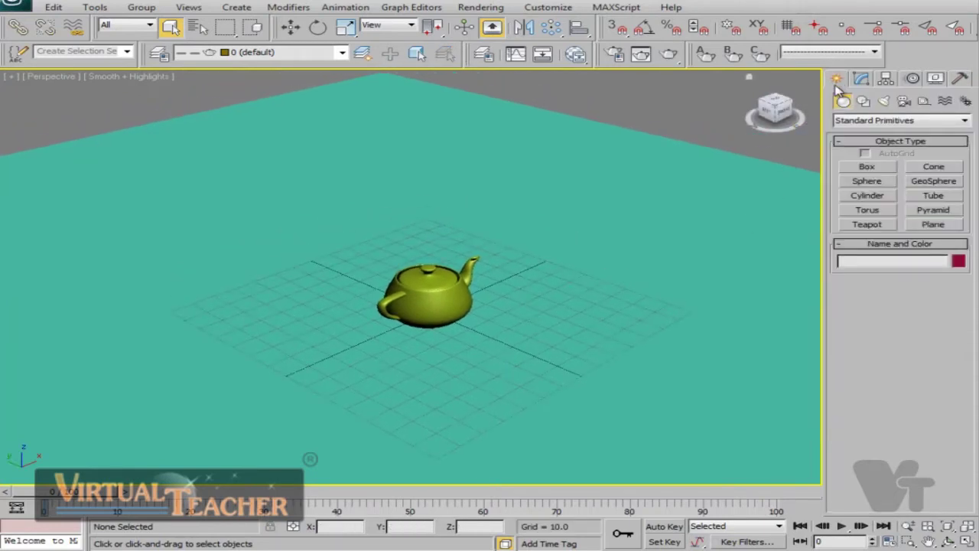
left_click(883, 103)
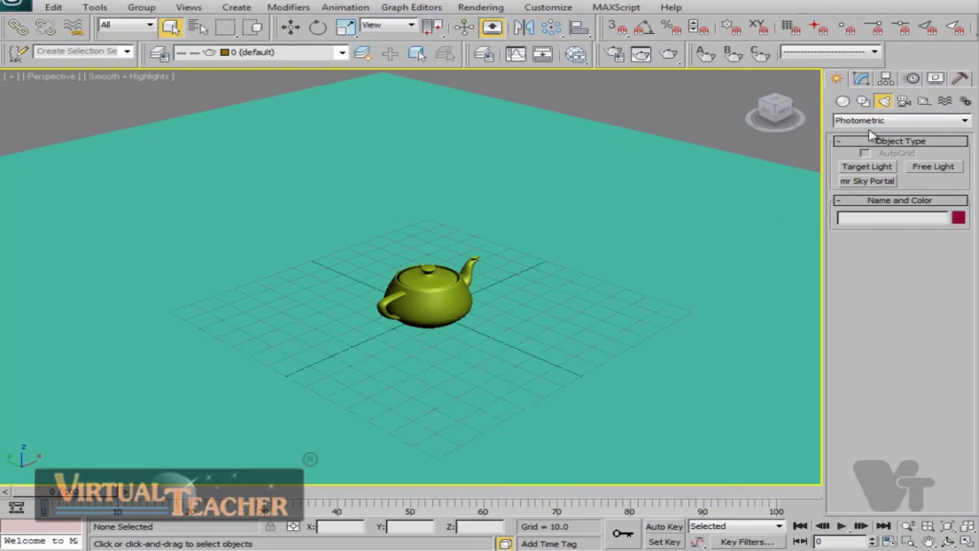
left_click(881, 121)
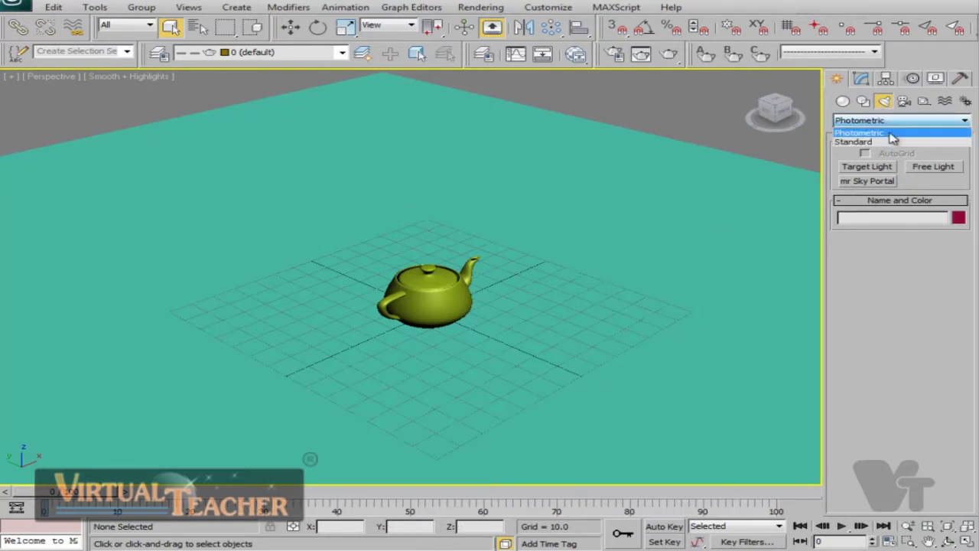
left_click(873, 144)
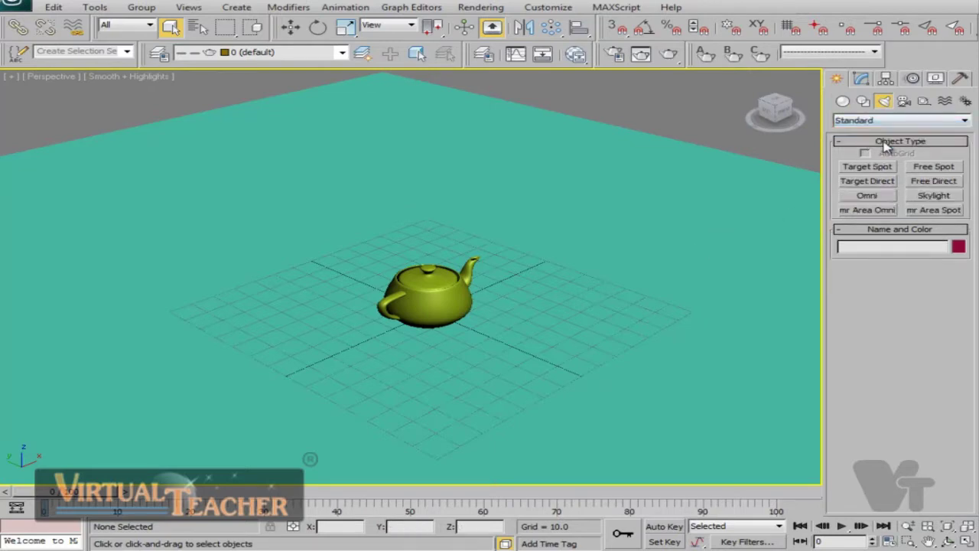
scroll(545, 299, "down", 3)
middle_click_drag(546, 299, 574, 339, "alt")
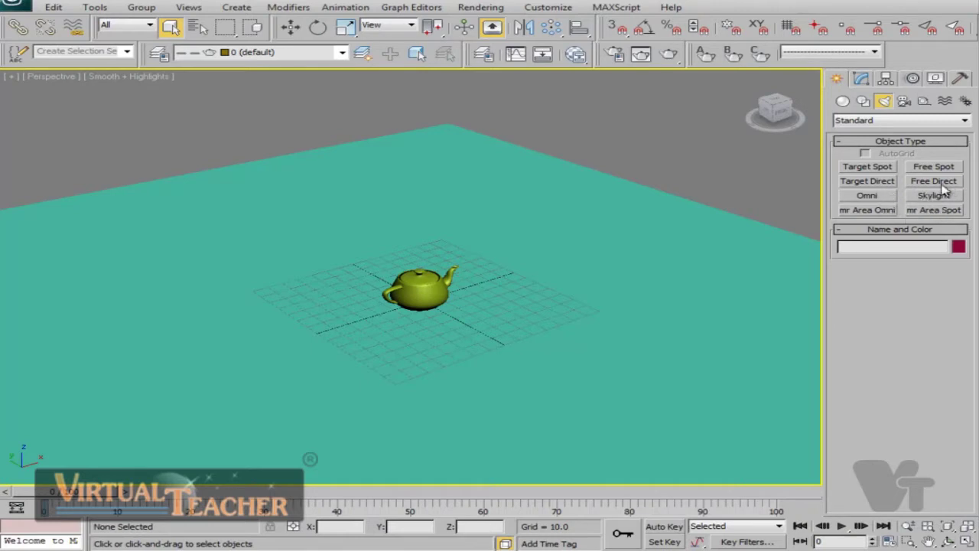
scroll(459, 298, "down", 3)
scroll(497, 298, "up", 3)
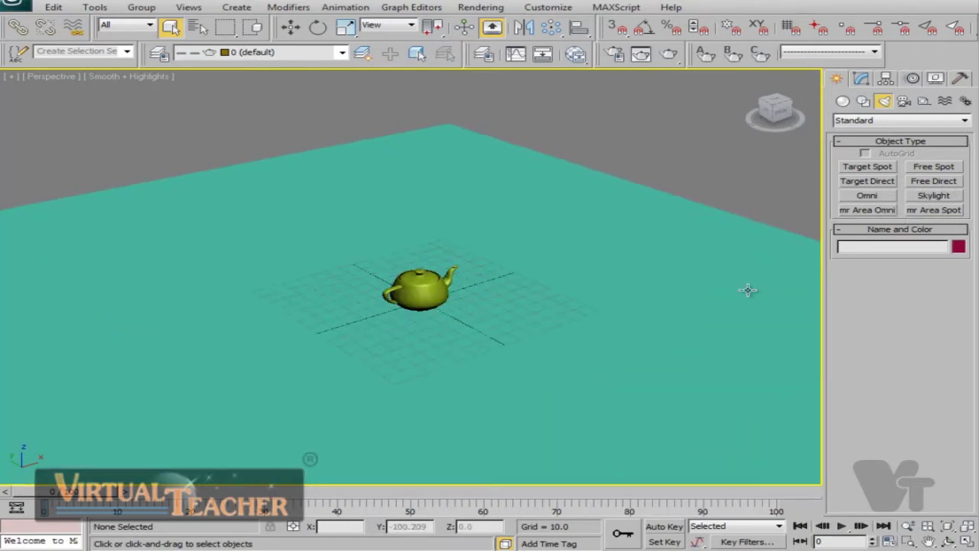
In Top view, place a Target Spot from the lower left aimed at the teapot
left_click(871, 168)
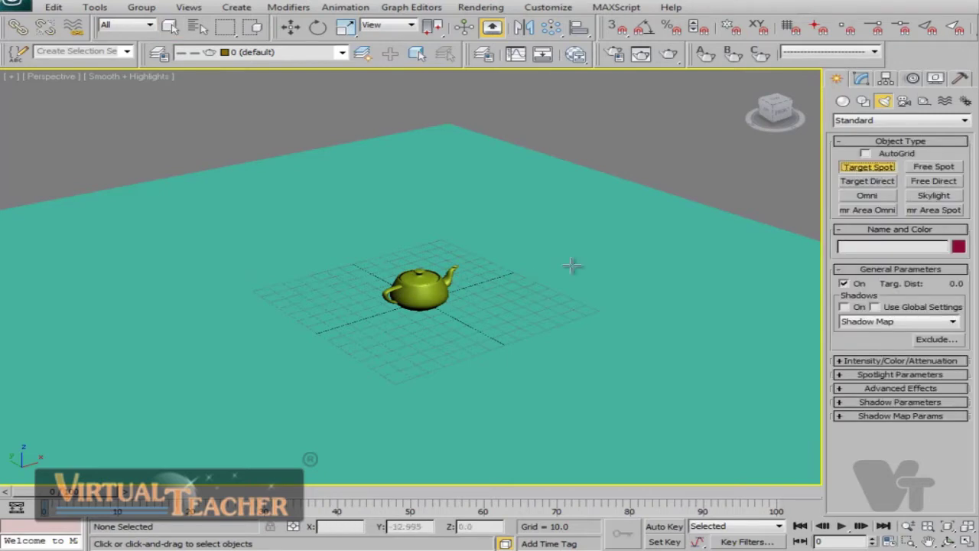
scroll(376, 349, "down", 4)
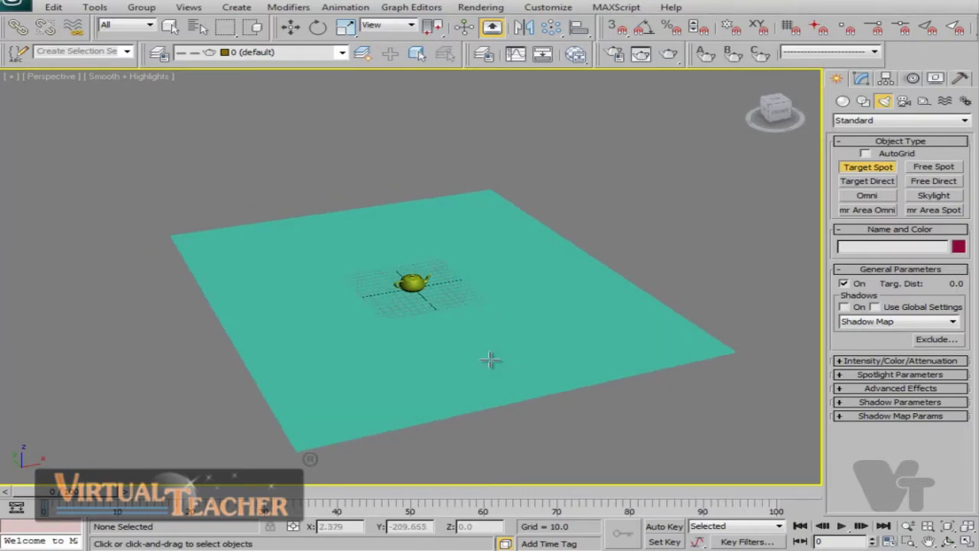
key("t")
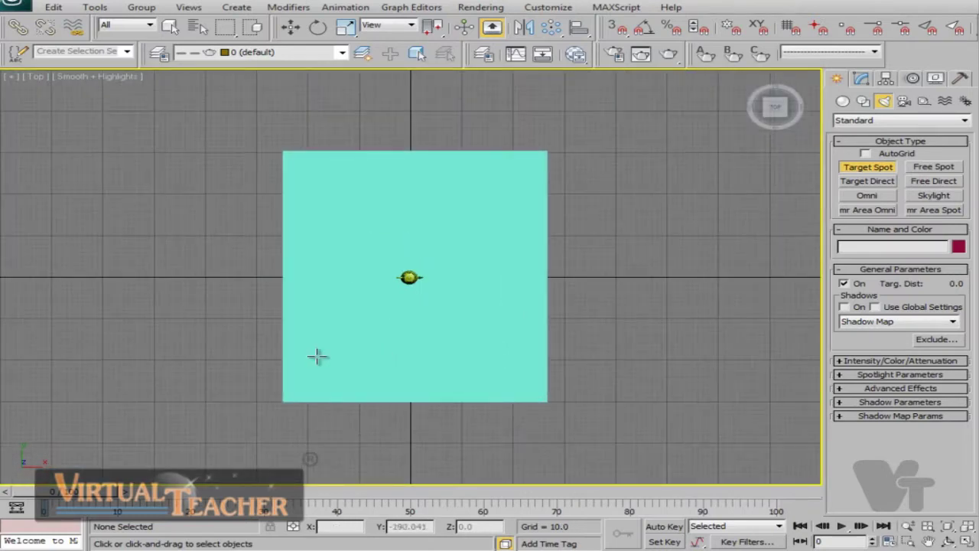
left_click_drag(184, 402, 406, 278)
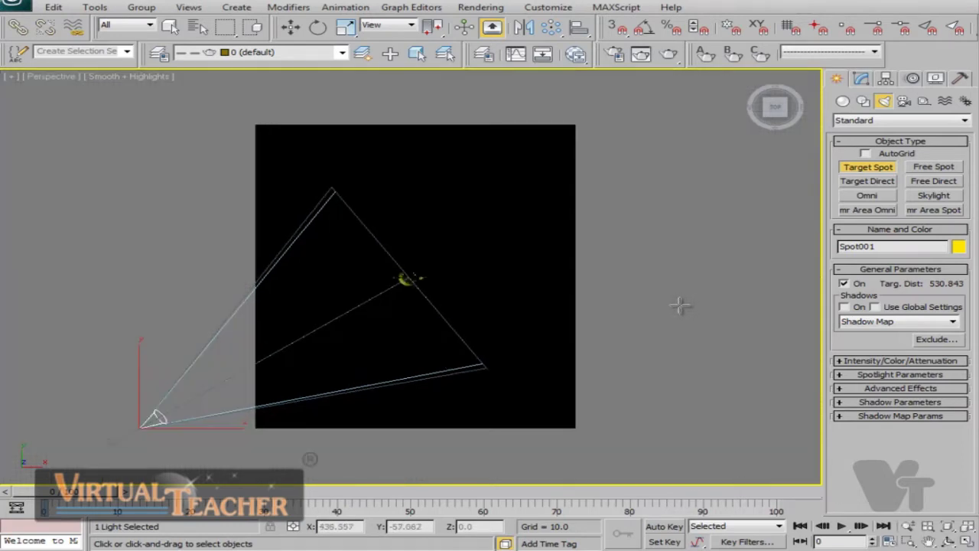
Frame Spot001's cone in the Left and Perspective views, with the Move tool active
key("p")
middle_click_drag(496, 295, 448, 328, "alt")
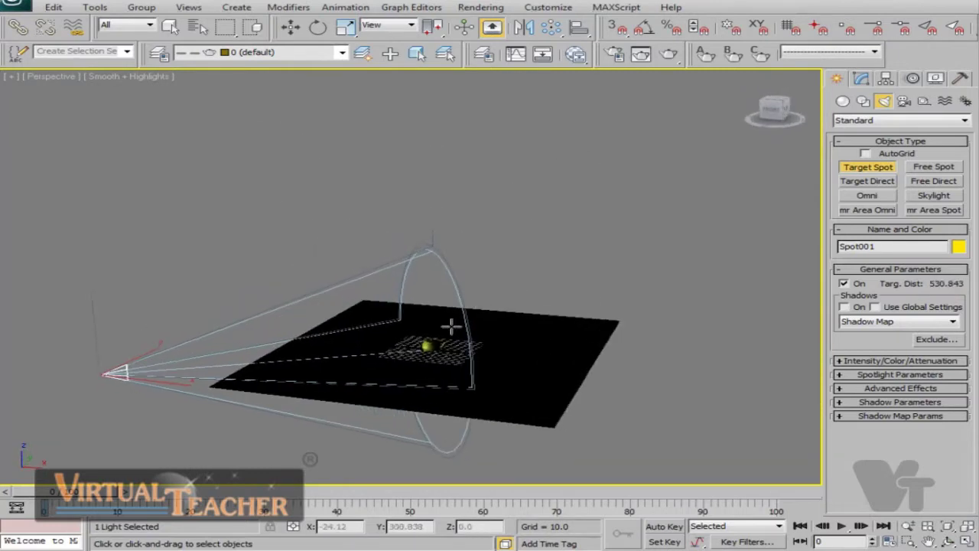
middle_click_drag(167, 391, 228, 353)
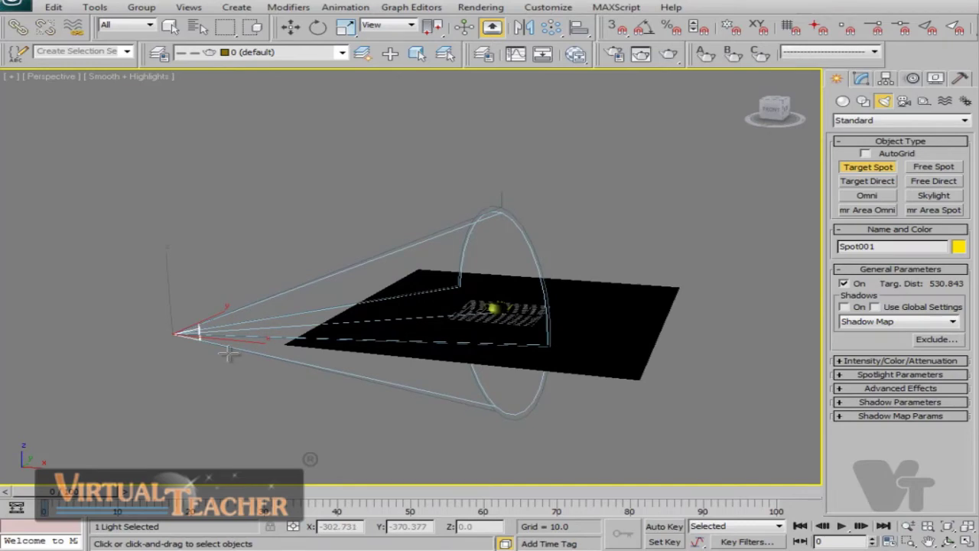
key("l")
scroll(264, 337, "down", 5)
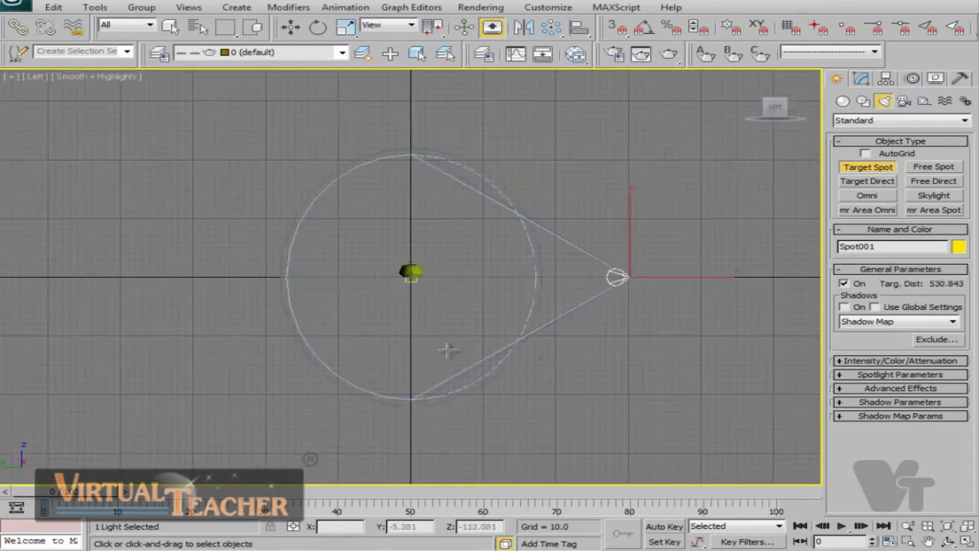
middle_click_drag(527, 356, 411, 383)
key("w")
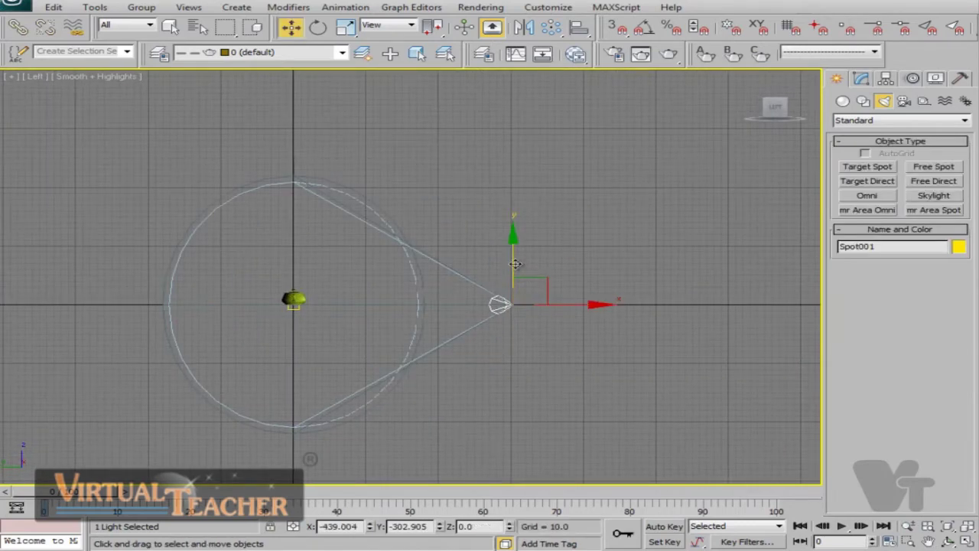
key("p")
middle_click_drag(467, 328, 464, 389, "alt")
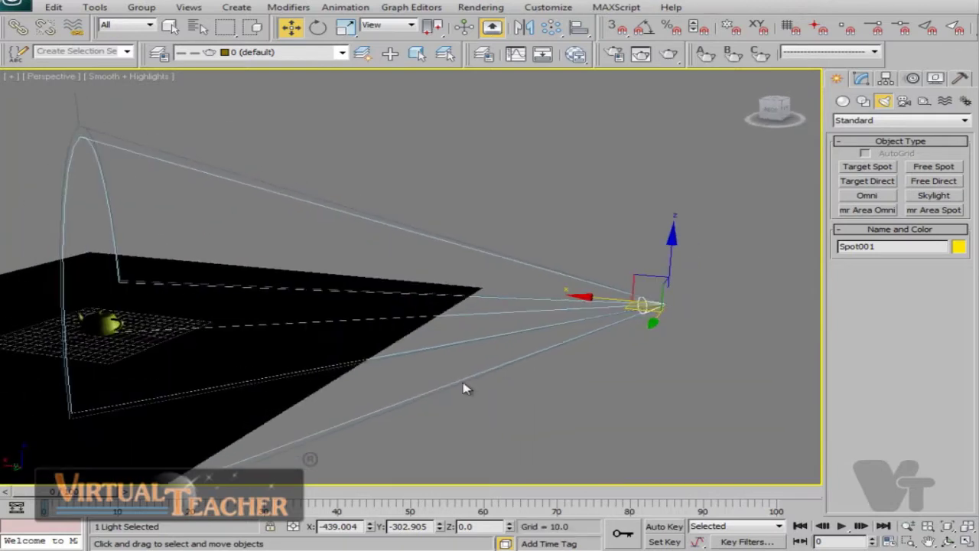
scroll(303, 388, "down", 3)
scroll(304, 389, "up", 3)
middle_click_drag(304, 389, 399, 387)
middle_click_drag(507, 378, 400, 383)
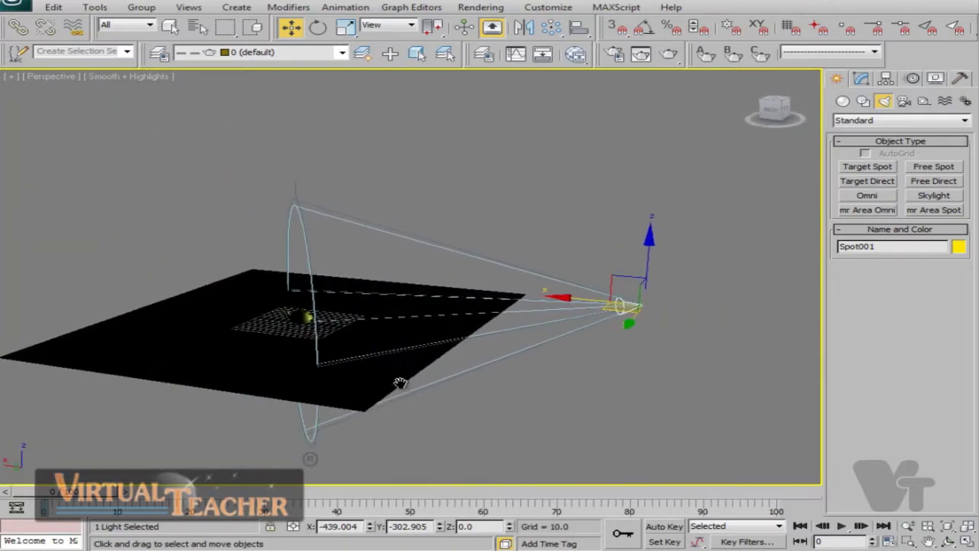
Raise Spot001 to Z 522.166 above the plane and shift it sideways
left_click_drag(648, 241, 574, 32)
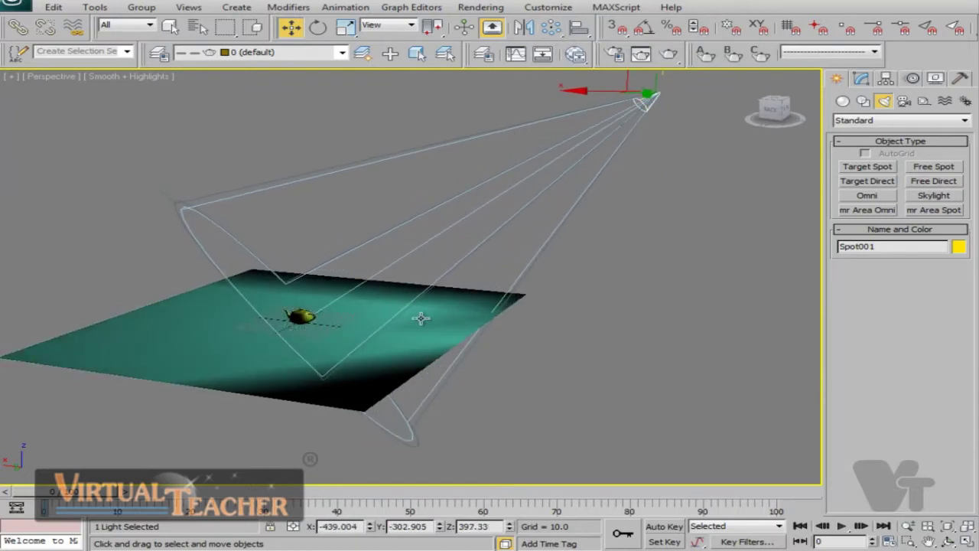
scroll(422, 318, "down", 5)
scroll(390, 330, "up", 4)
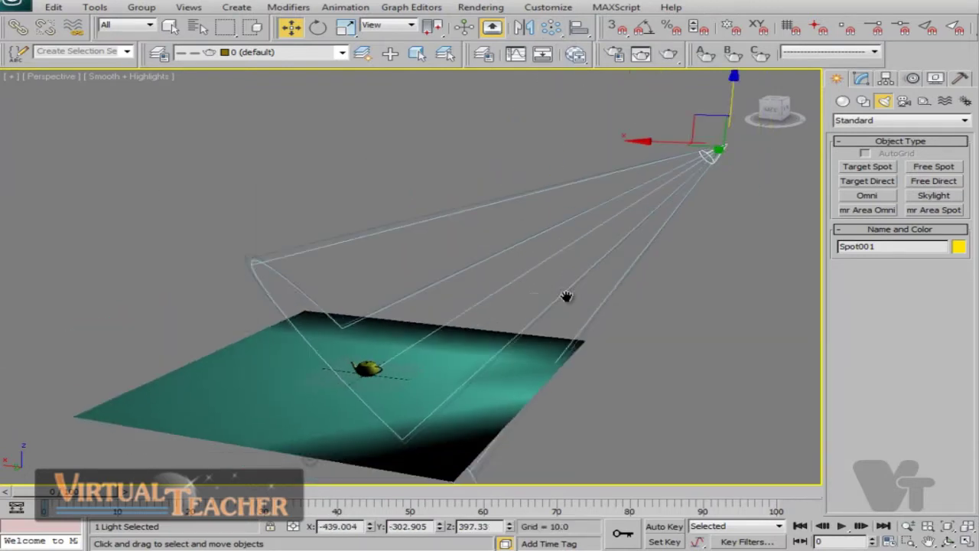
scroll(519, 323, "down", 2)
middle_click_drag(519, 330, 604, 161, "alt")
left_click_drag(597, 141, 524, 291)
scroll(524, 291, "up", 5)
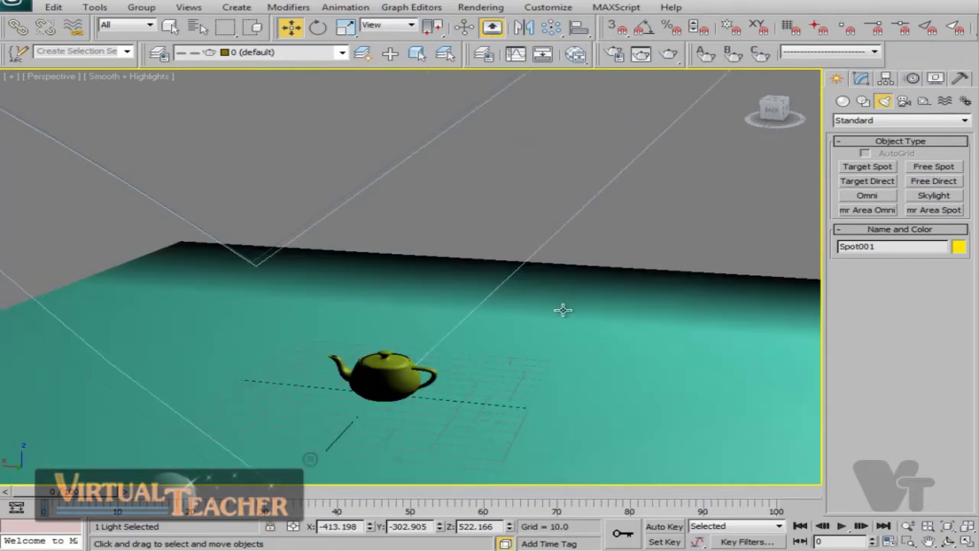
middle_click_drag(563, 309, 573, 352, "alt")
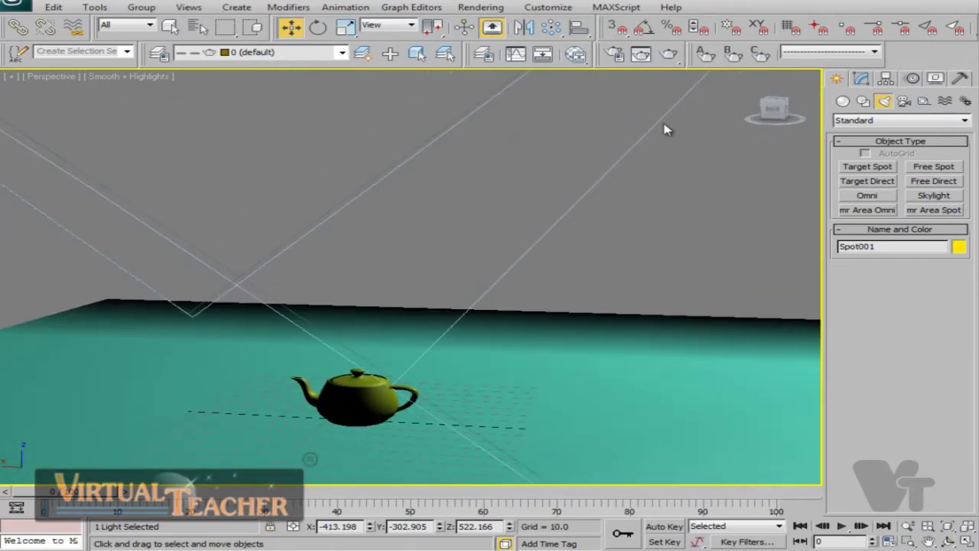
left_click(675, 60)
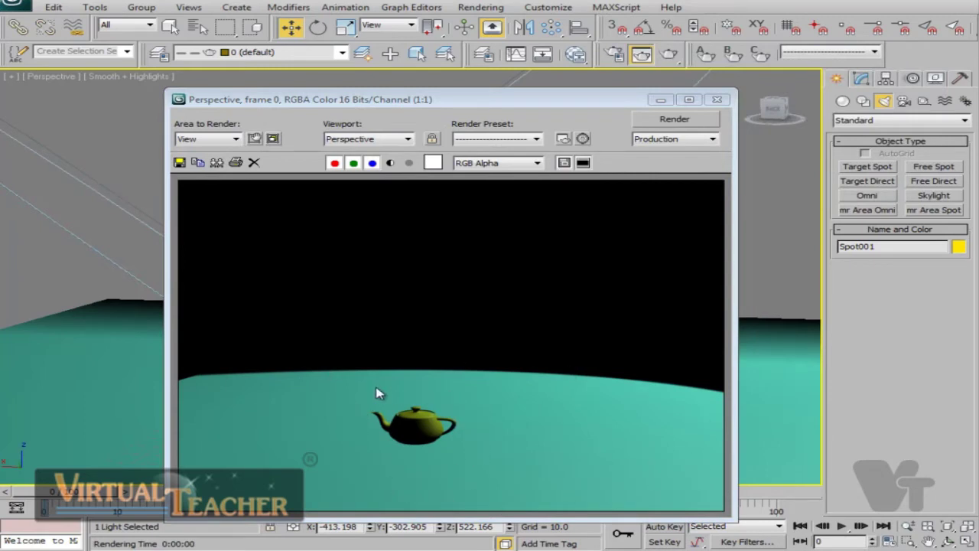
left_click(716, 100)
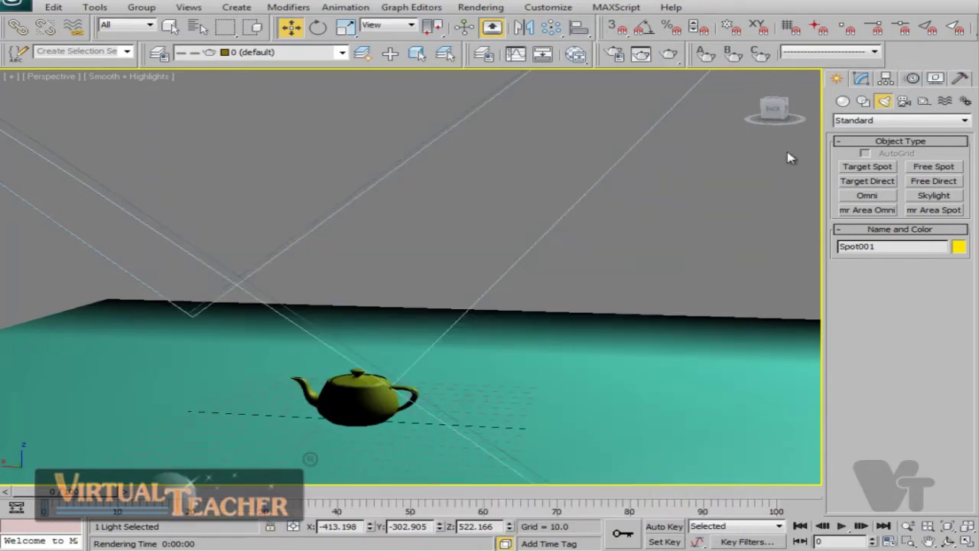
Enable Spot001's shadows as Area Shadows and render to check the teapot's shadow
scroll(647, 212, "down", 5)
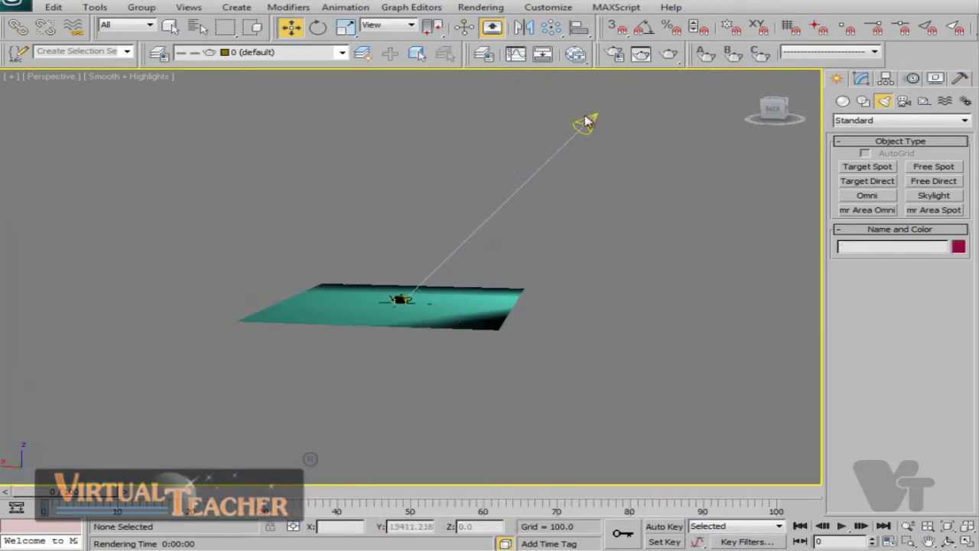
scroll(684, 207, "up", 5)
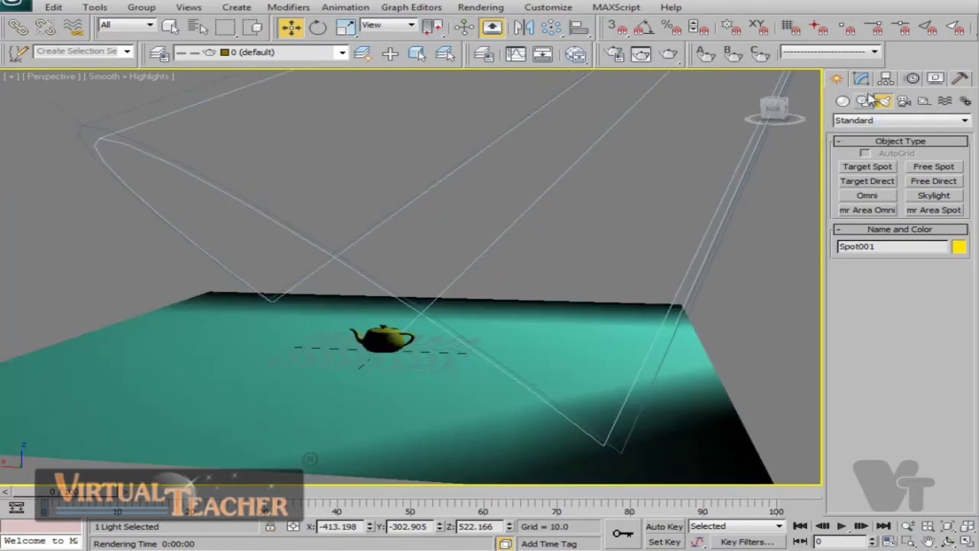
left_click(861, 78)
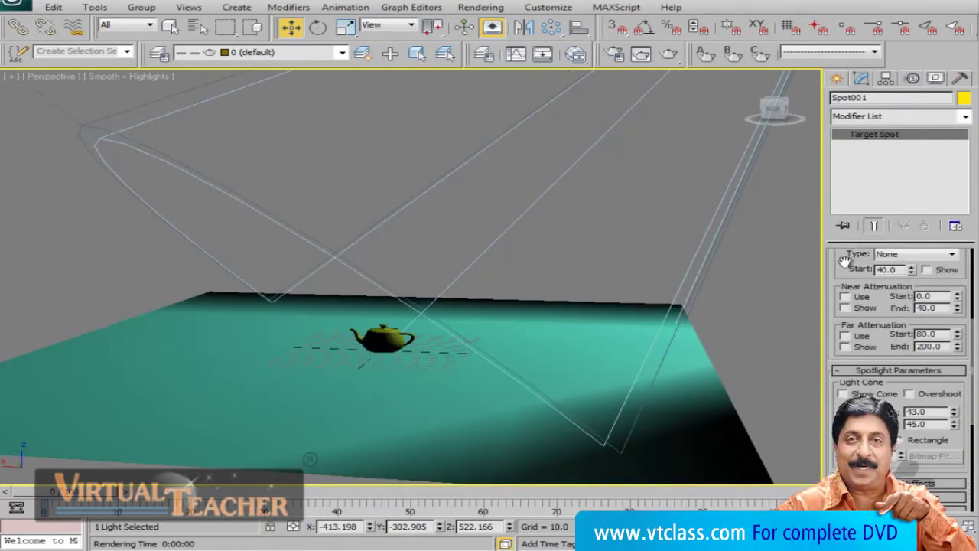
left_click_drag(844, 261, 829, 465)
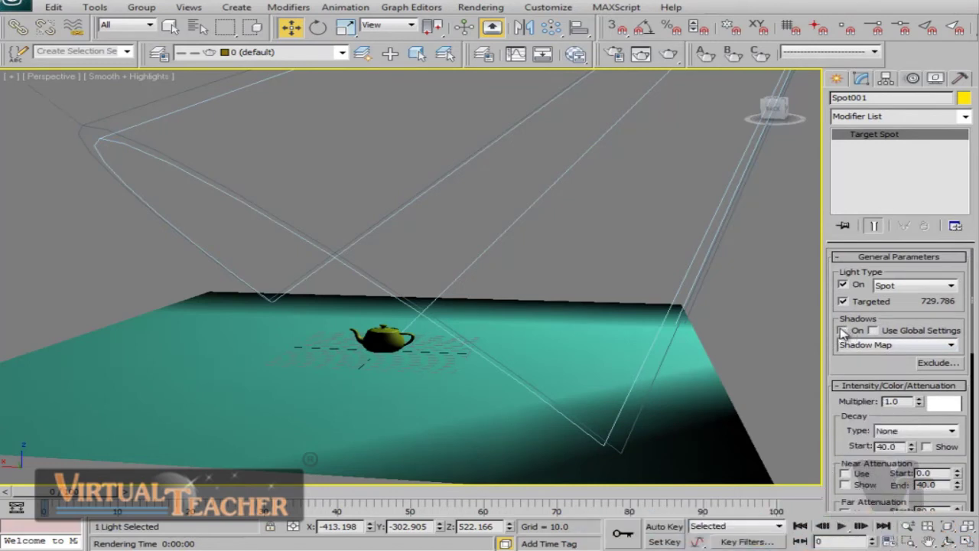
left_click(894, 345)
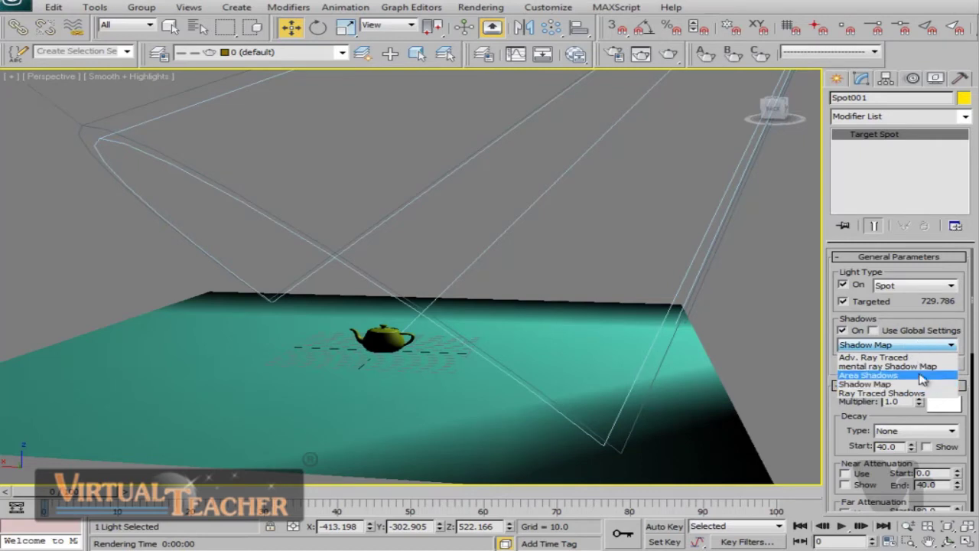
left_click(918, 376)
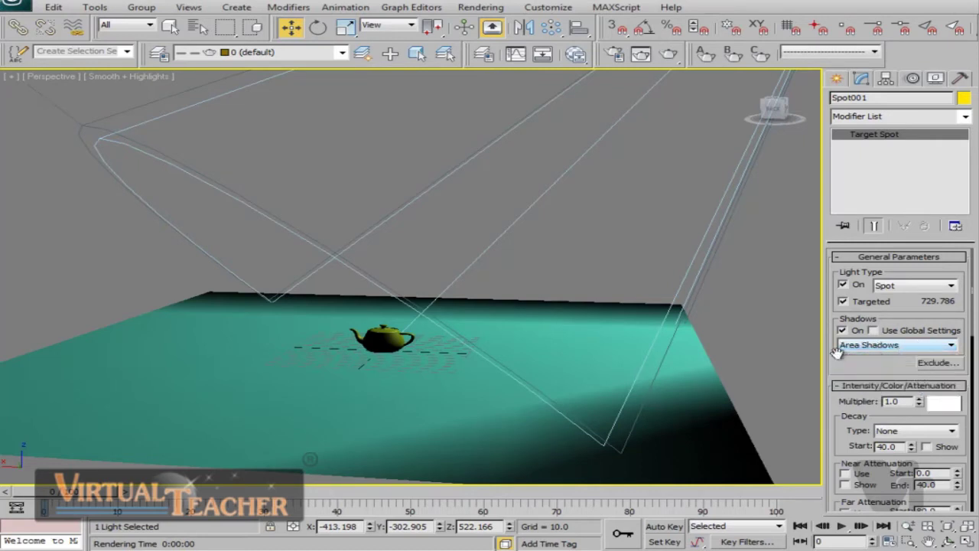
scroll(586, 304, "up", 3)
scroll(586, 303, "down", 2)
scroll(585, 304, "up", 1)
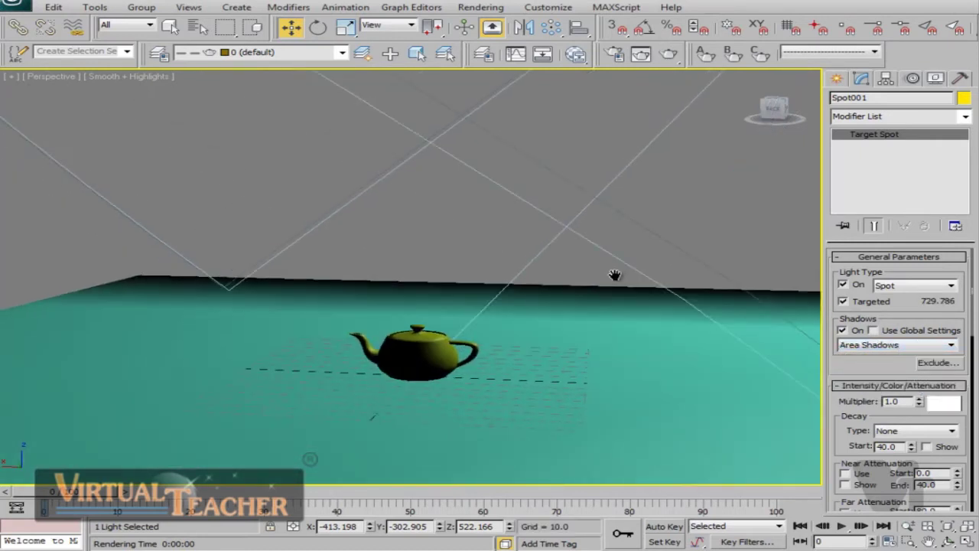
left_click(670, 55)
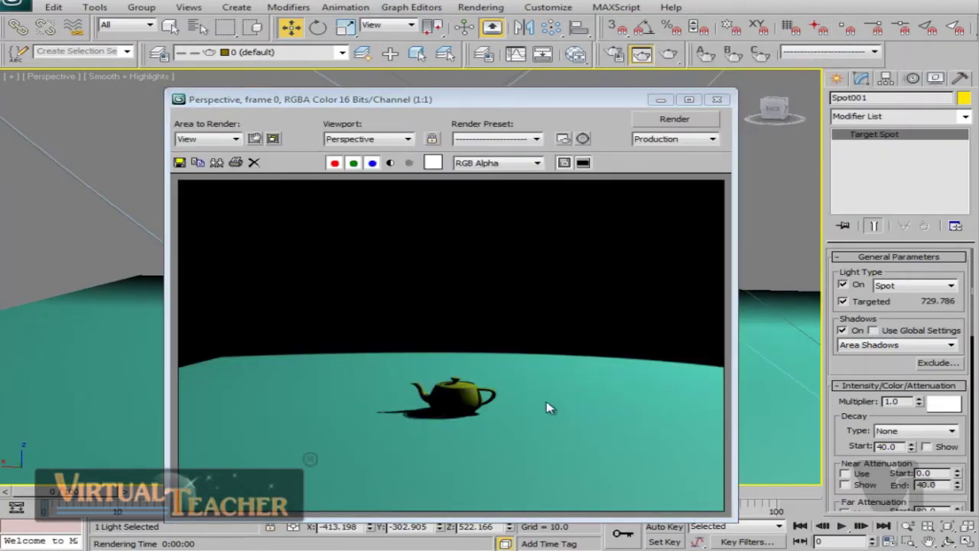
Move Spot001 along X to 321.5, to the other side of the teapot
left_click(716, 100)
middle_click_drag(716, 99, 509, 344, "alt")
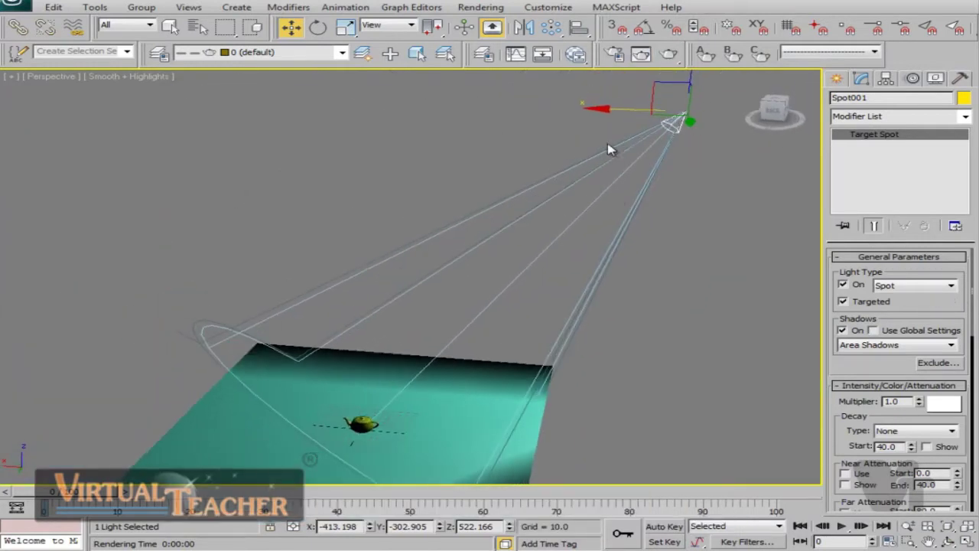
left_click_drag(611, 108, 122, 115)
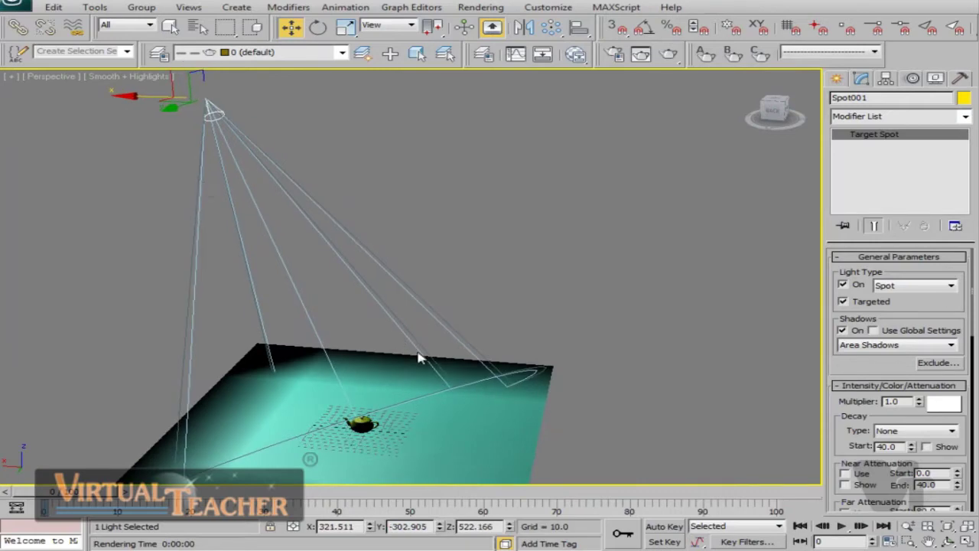
middle_click_drag(415, 354, 439, 326)
scroll(438, 326, "up", 10)
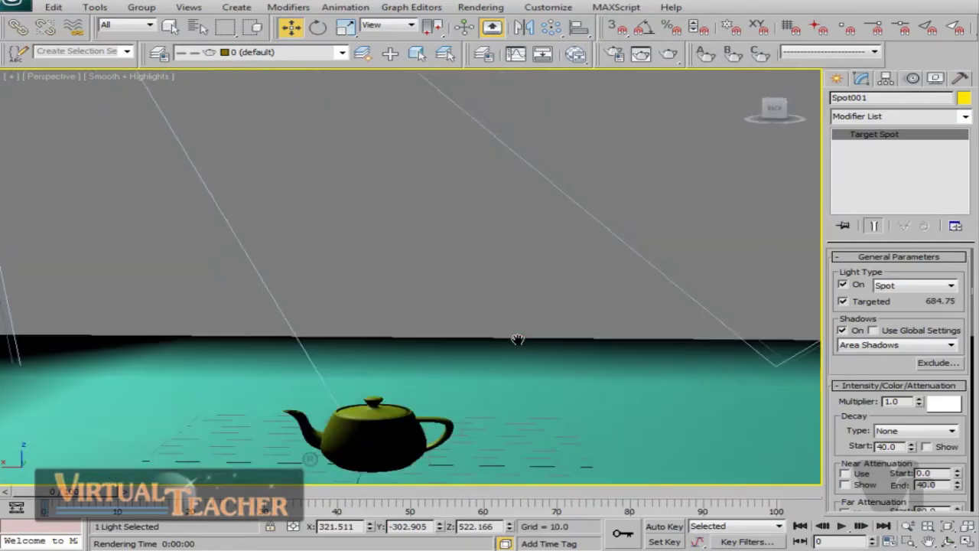
middle_click_drag(520, 364, 523, 357)
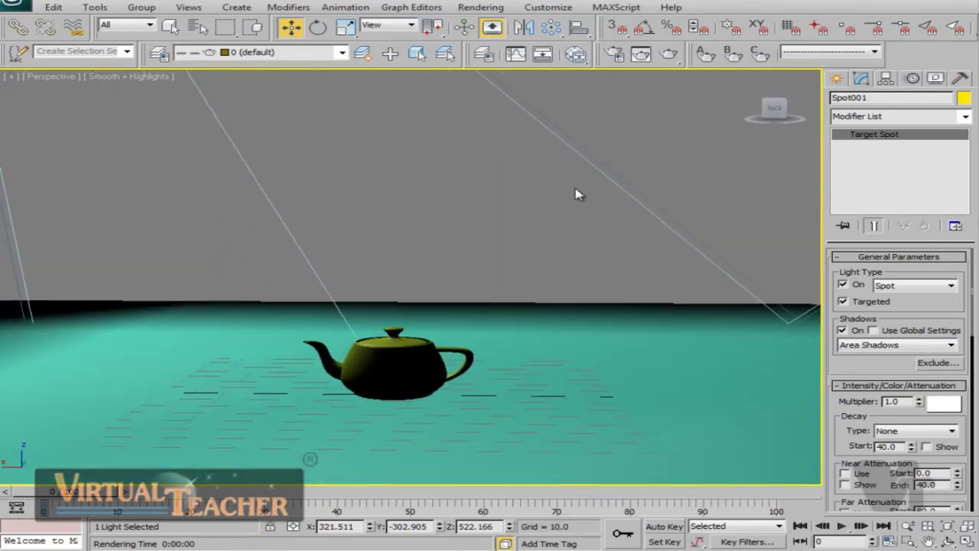
Render the scene with the moved spotlight and close the frame window
left_click(676, 55)
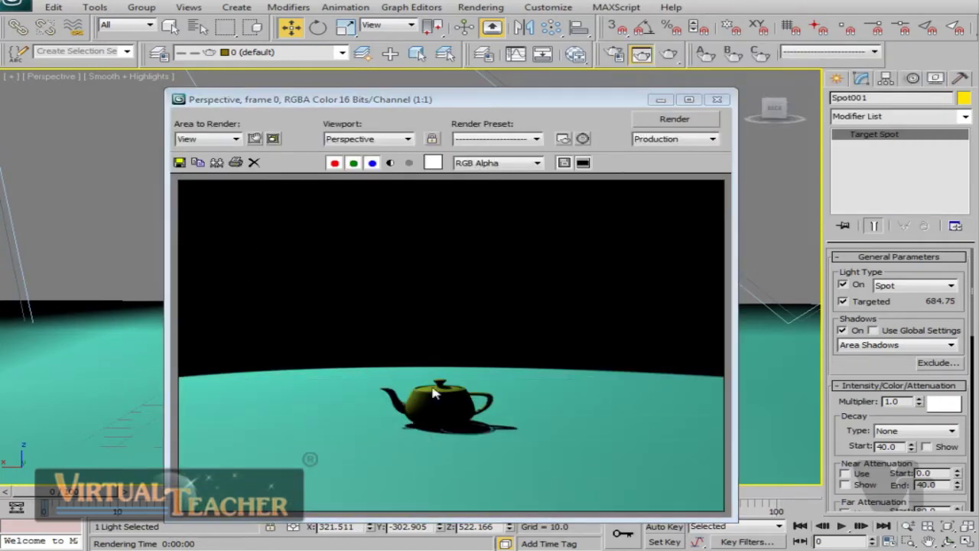
left_click(717, 99)
scroll(581, 287, "down", 5)
scroll(500, 275, "up", 3)
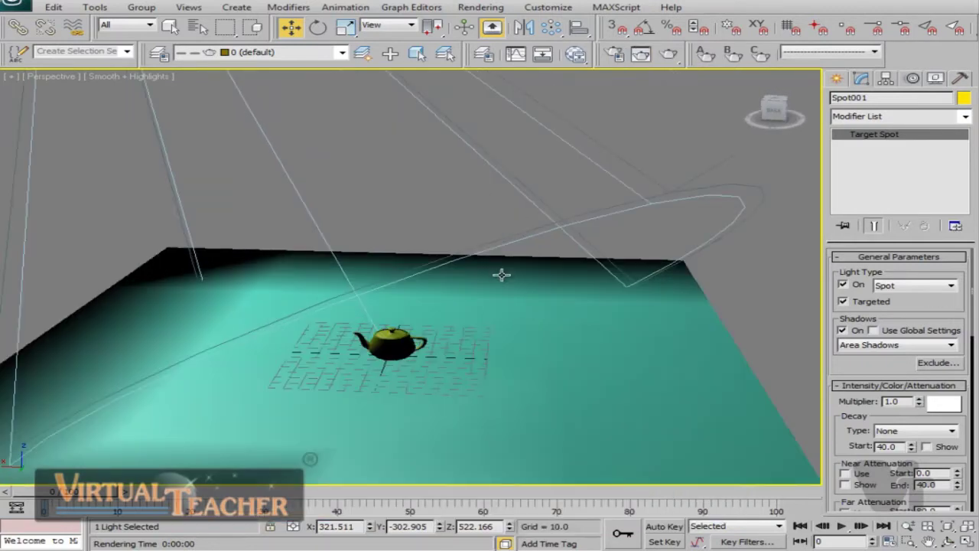
scroll(509, 295, "down", 3)
scroll(517, 295, "up", 3)
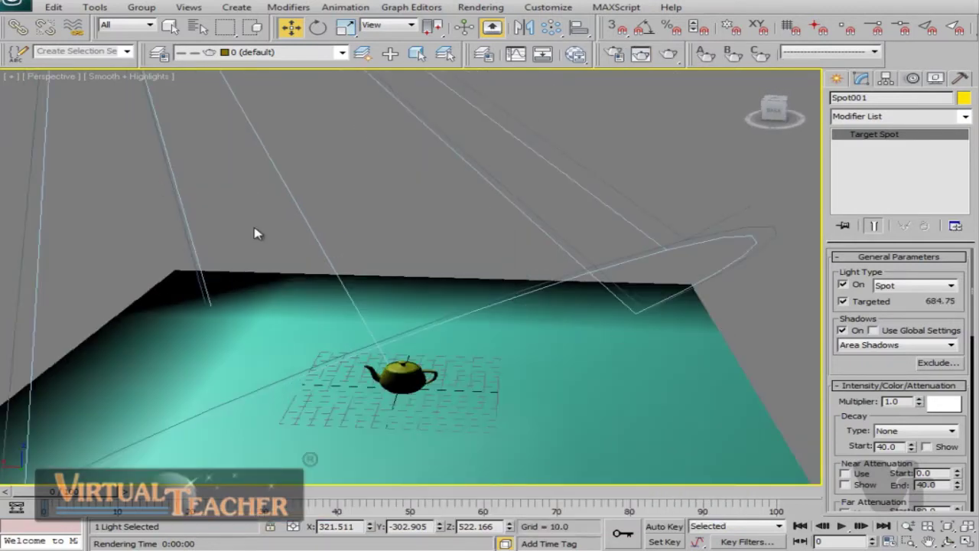
Raise Spot001's multiplier to 1.64 and render to check the brighter plane
scroll(255, 234, "down", 3)
scroll(295, 234, "up", 1)
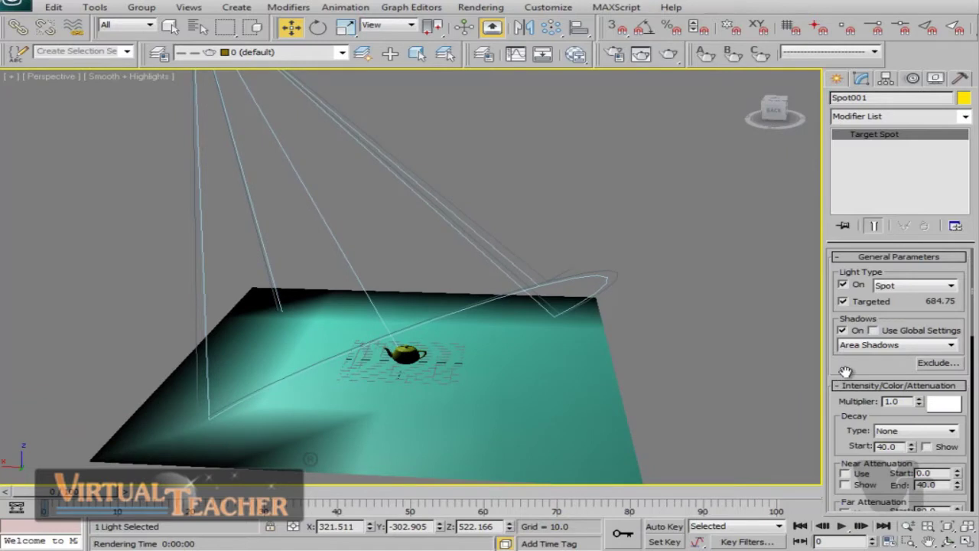
scroll(845, 372, "down", 3)
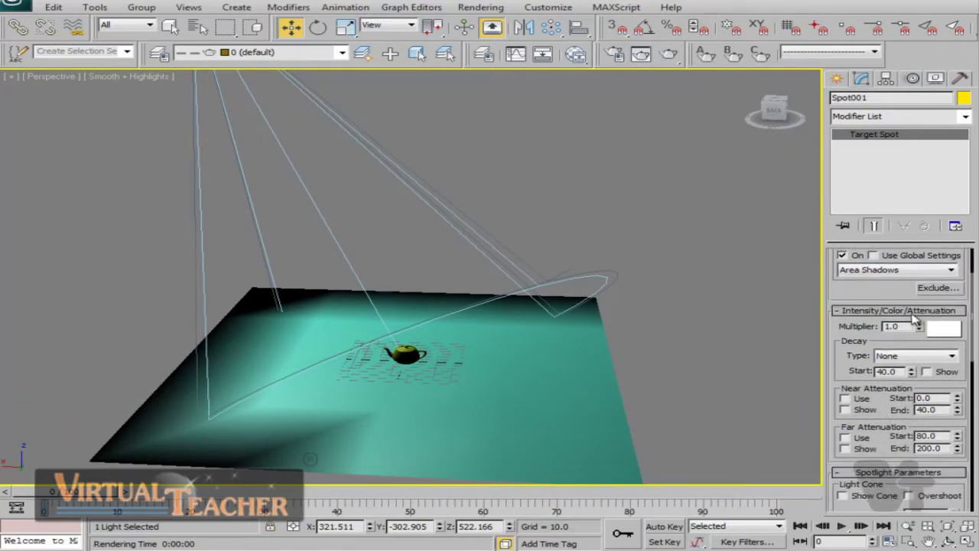
left_click_drag(919, 321, 922, 277)
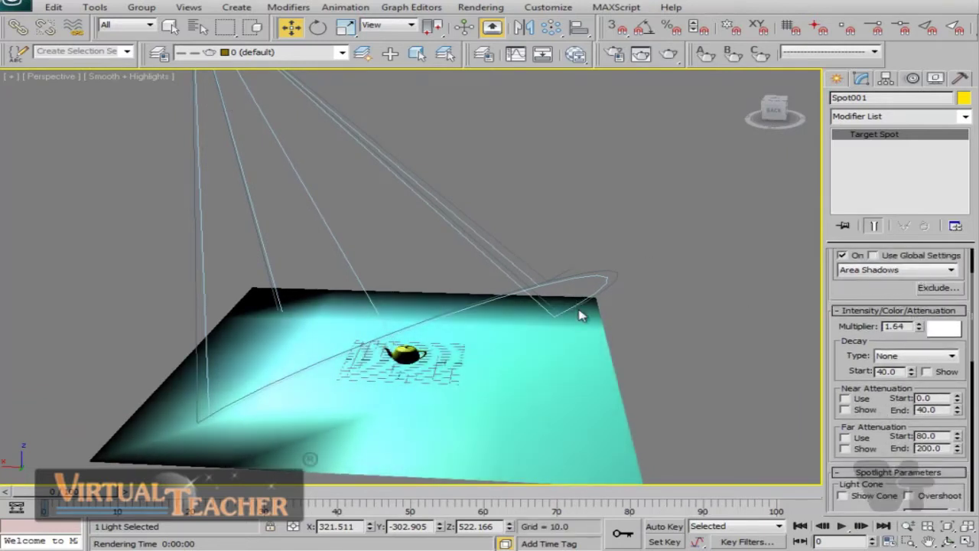
left_click(670, 55)
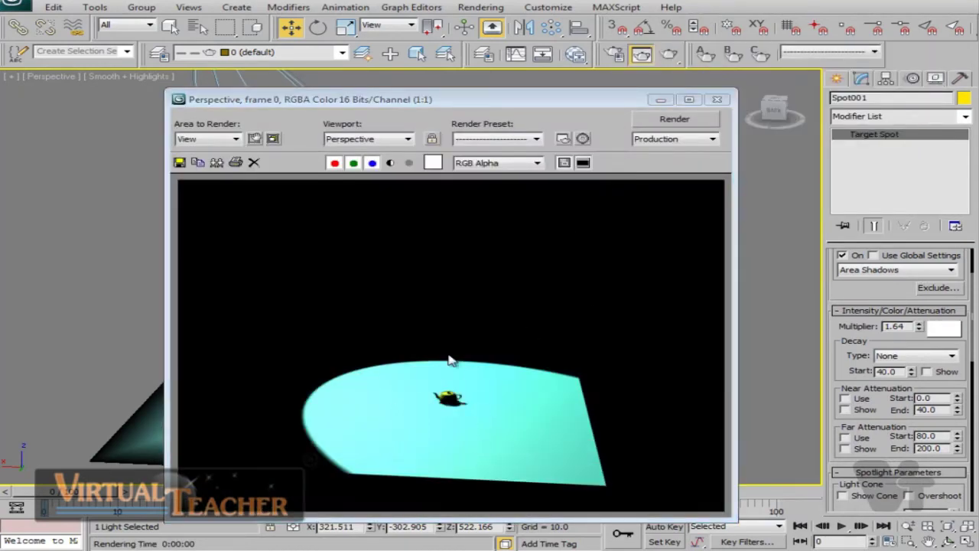
left_click(717, 101)
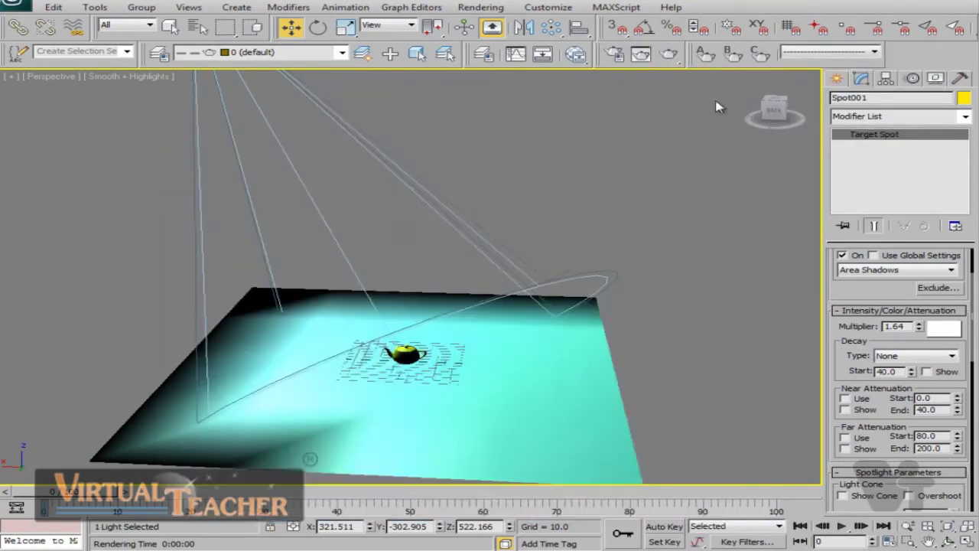
Try a cyan light colour on Spot001 and render it
left_click(944, 329)
left_click(411, 87)
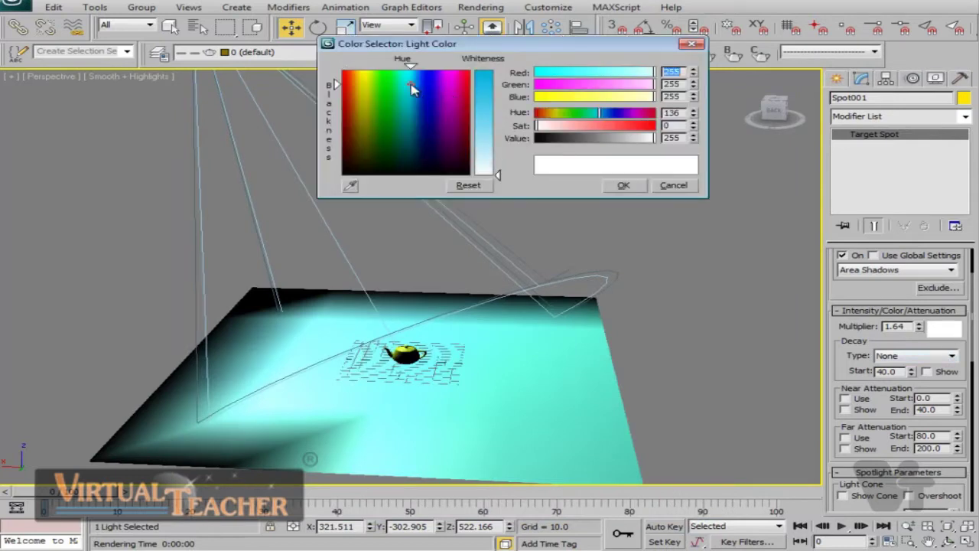
left_click(485, 87)
left_click(622, 185)
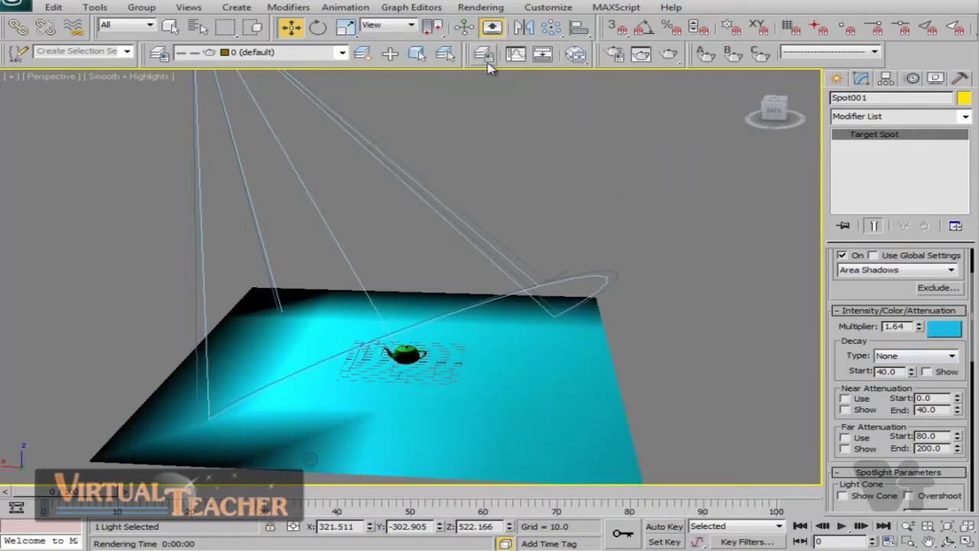
left_click(668, 54)
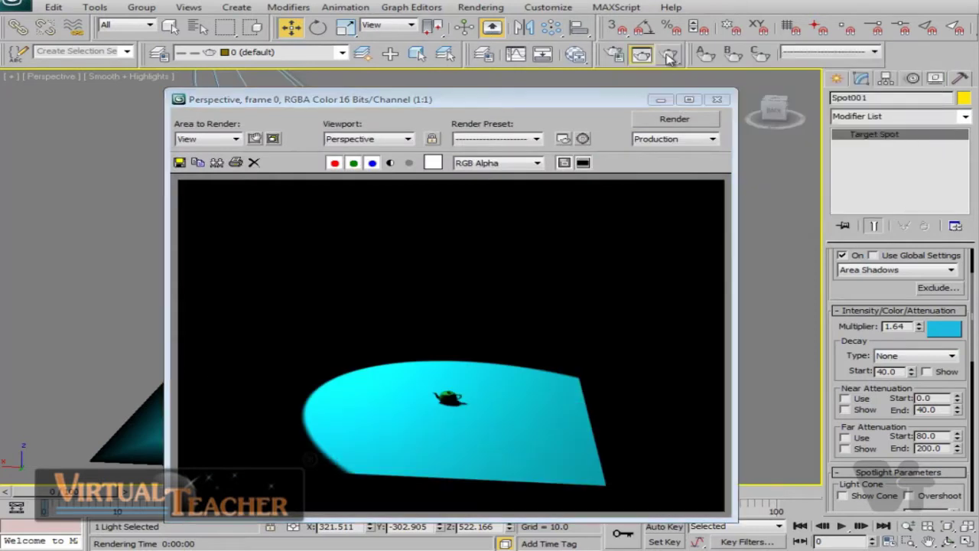
left_click(717, 99)
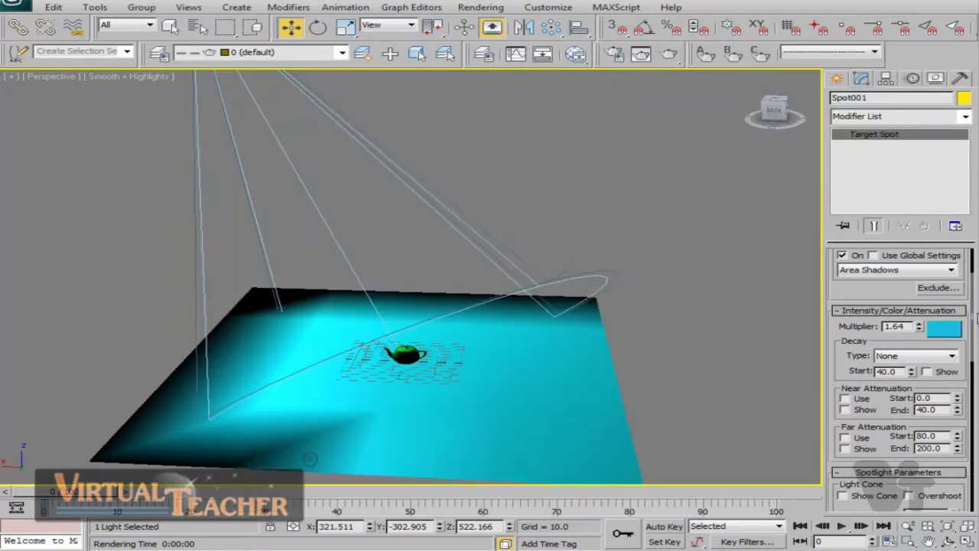
Change the spotlight colour to yellow and render again
left_click(943, 329)
left_click(367, 79)
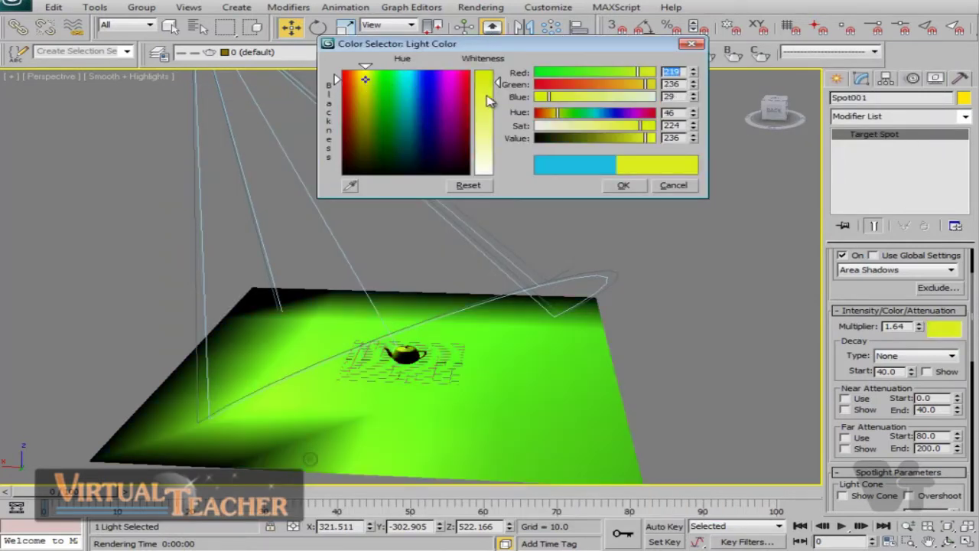
left_click(623, 186)
left_click(665, 56)
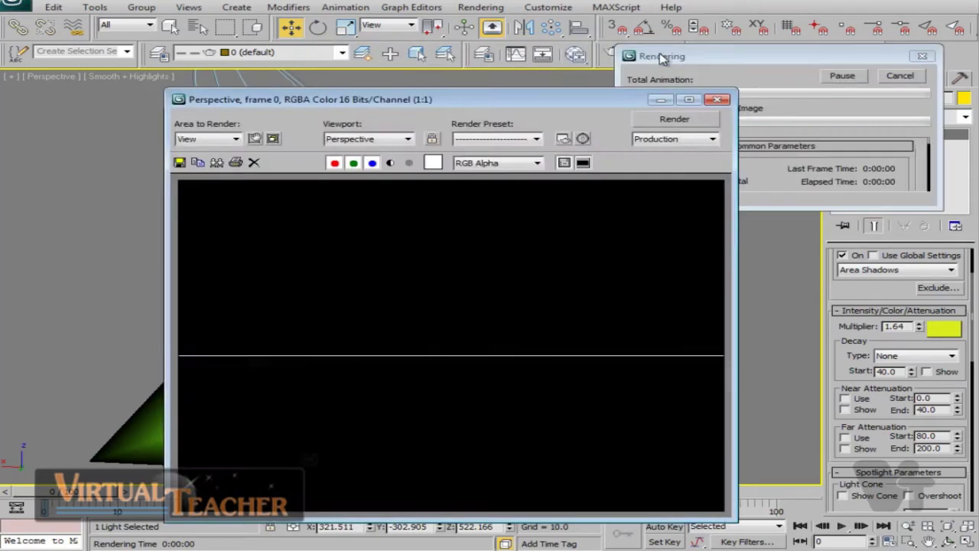
left_click(717, 99)
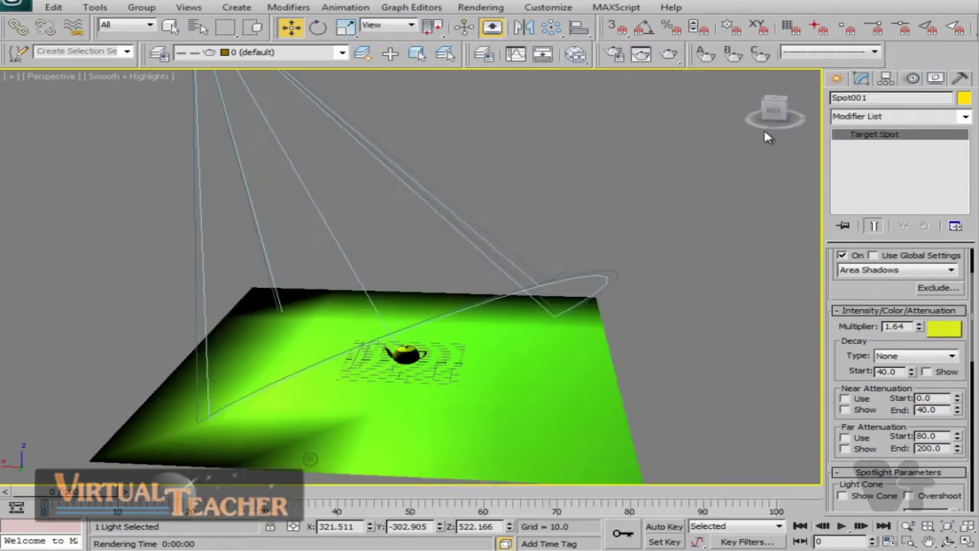
Set the spotlight colour to white
left_click(945, 330)
left_click(489, 173)
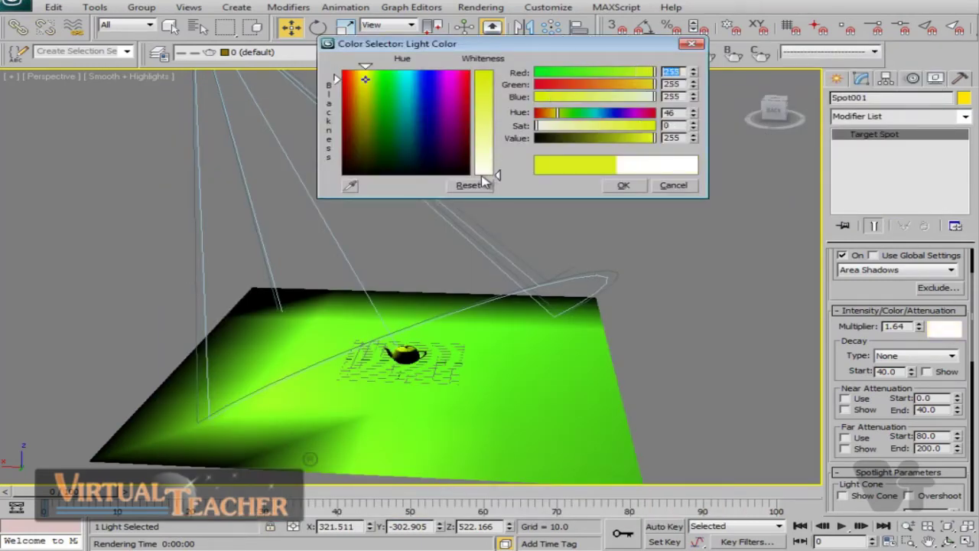
left_click(618, 185)
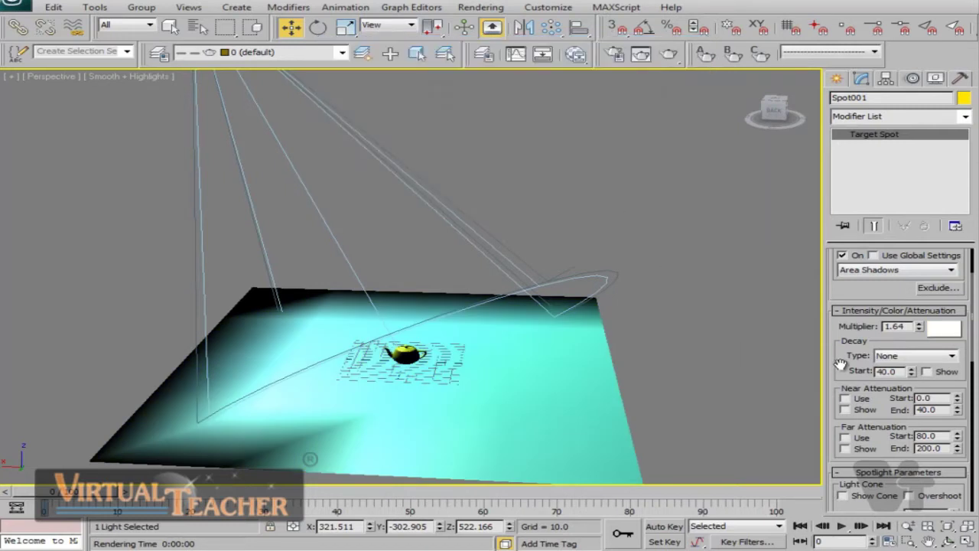
left_click_drag(840, 365, 840, 284)
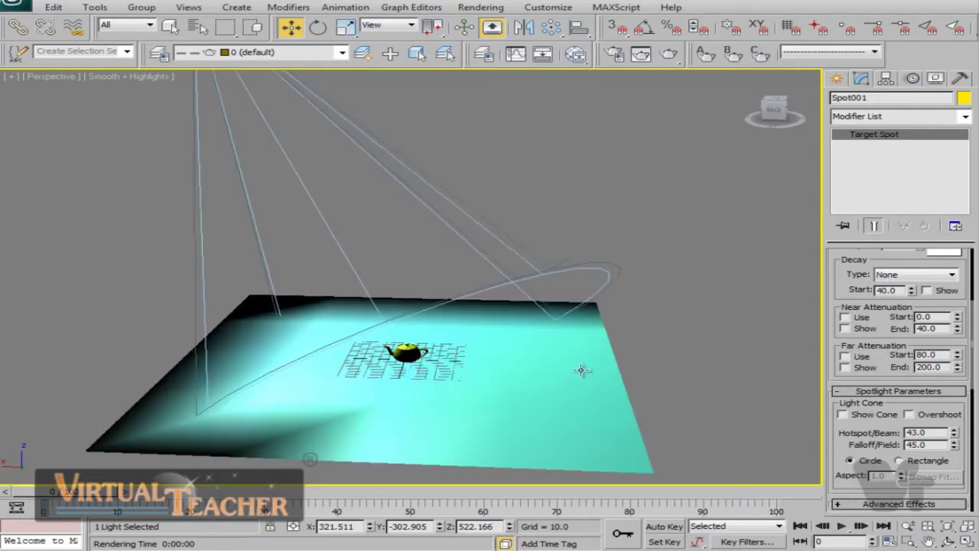
Show Spot001's cone and set hotspot 15.9 and falloff 48.4
middle_click_drag(581, 370, 592, 354)
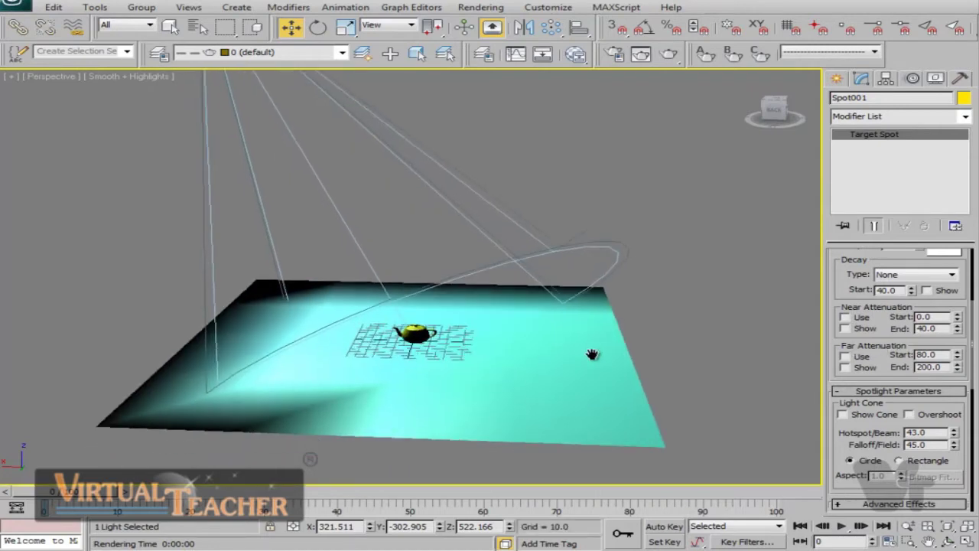
scroll(842, 344, "down", 5)
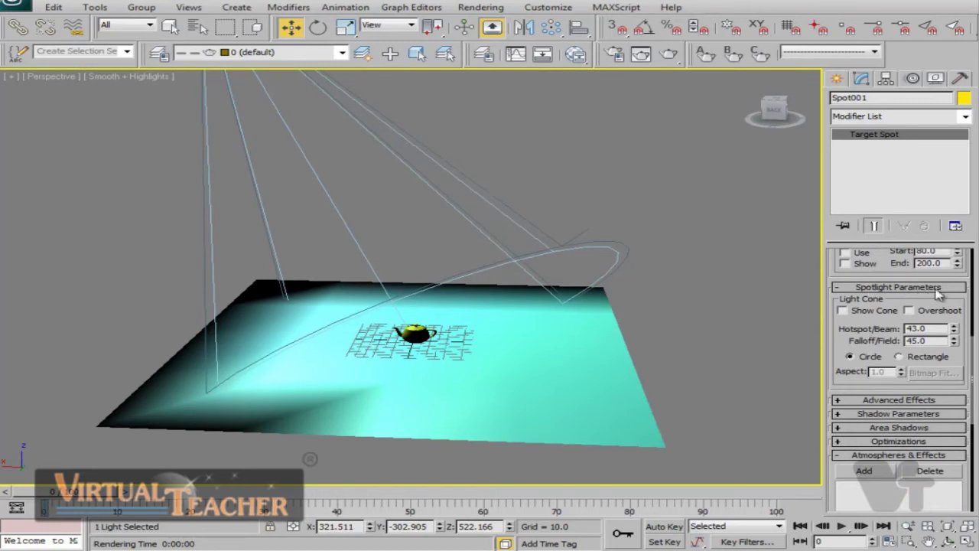
scroll(857, 321, "down", 1)
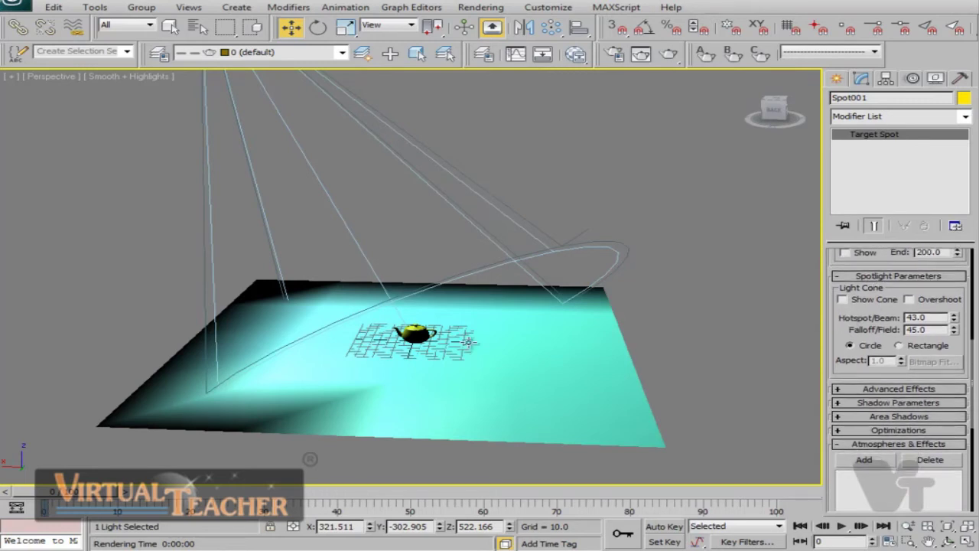
scroll(465, 338, "down", 5)
scroll(428, 295, "up", 2)
middle_click_drag(396, 221, 417, 242)
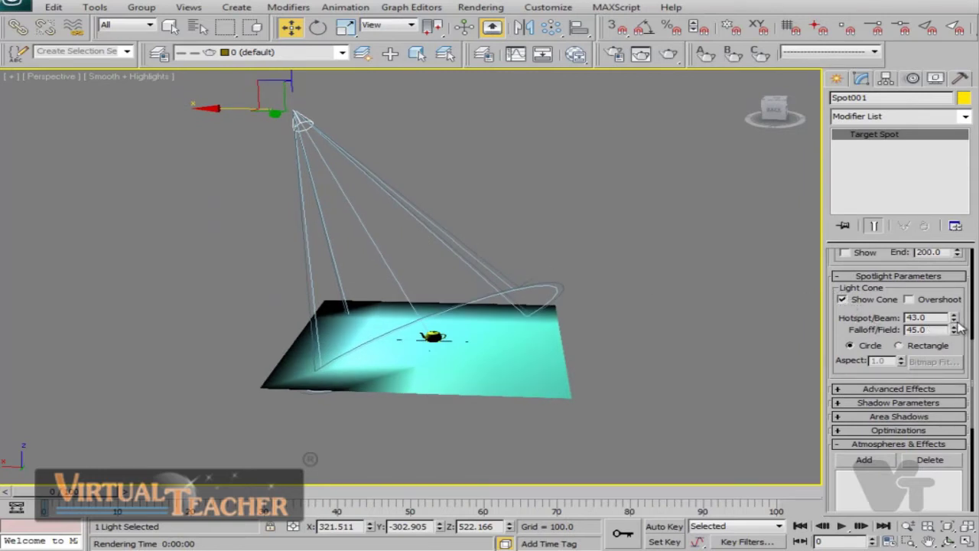
mouse_move(955, 320)
left_mouse_down()
mouse_move(958, 344)
mouse_move(960, 298)
mouse_move(959, 367)
mouse_move(955, 319)
left_mouse_up()
scroll(604, 445, "up", 5)
middle_click_drag(608, 405, 612, 363)
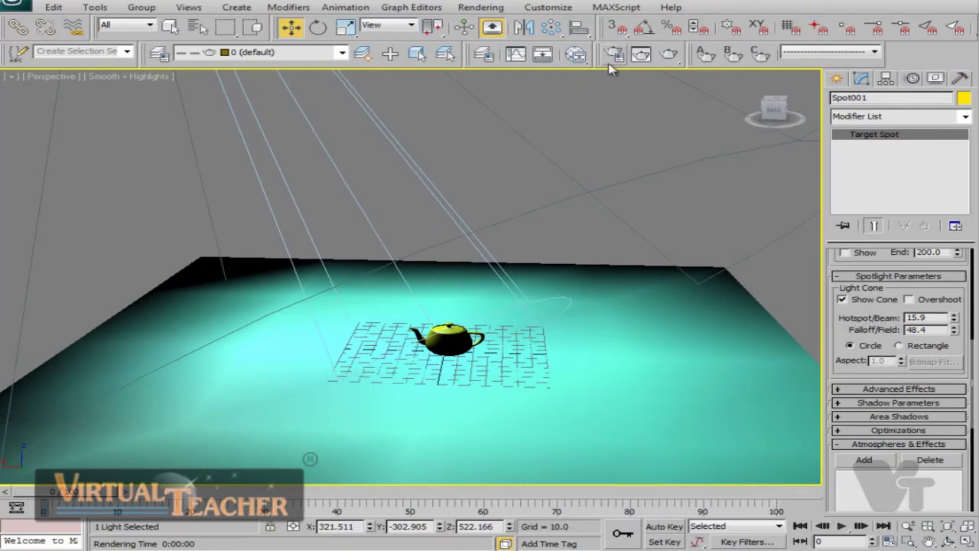
Tighten the spotlight to hotspot 15.7 and falloff 17.7, rendering before and after
left_click(669, 54)
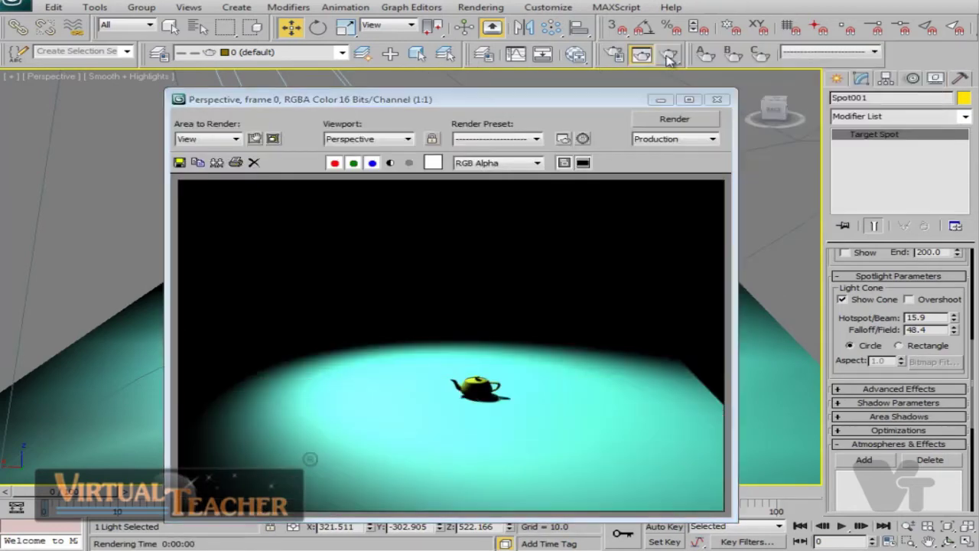
left_click(716, 99)
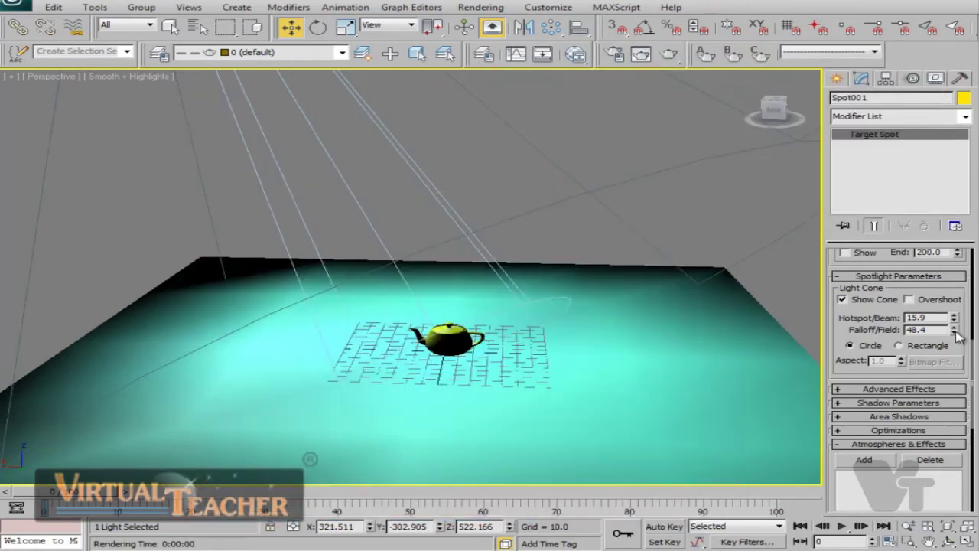
left_click_drag(955, 333, 968, 276)
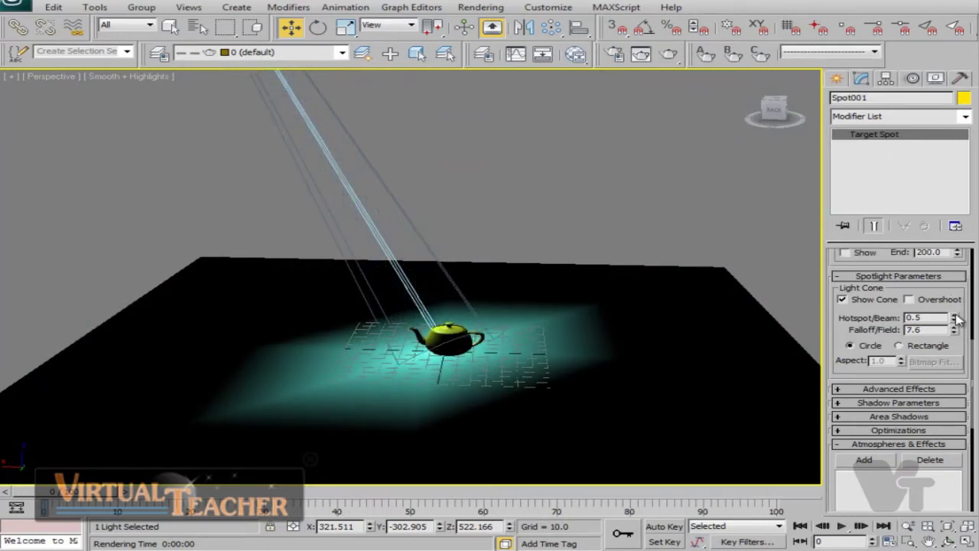
left_click_drag(958, 319, 975, 209)
left_click_drag(959, 337, 958, 294)
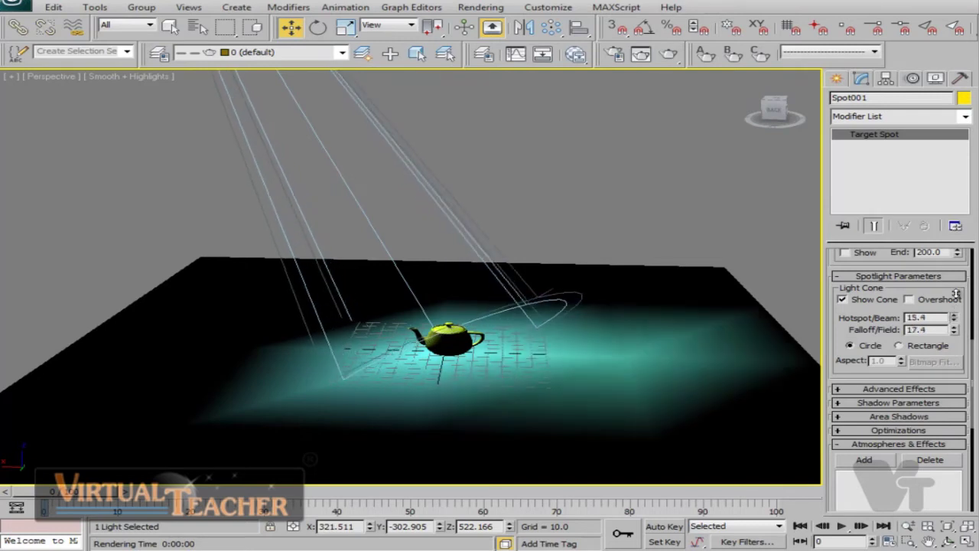
left_click(668, 58)
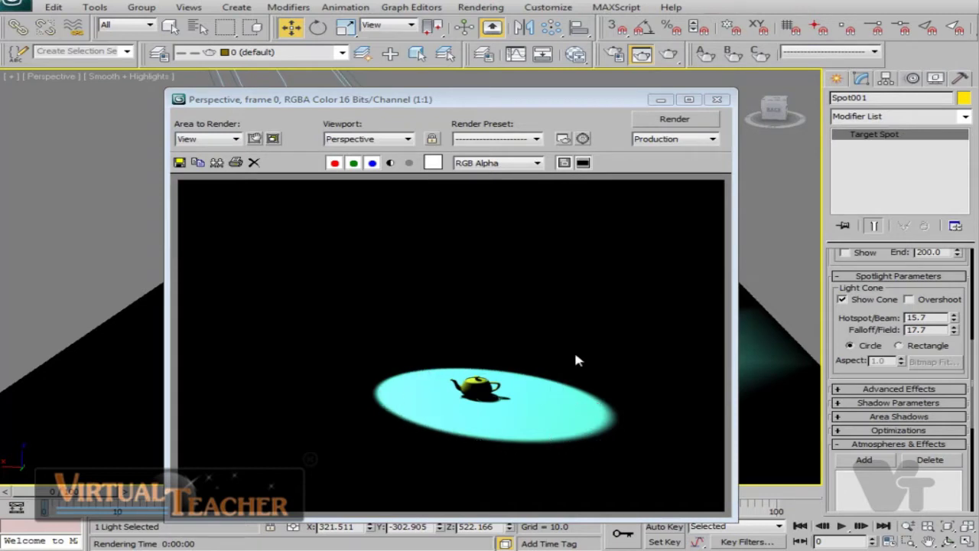
left_click(717, 99)
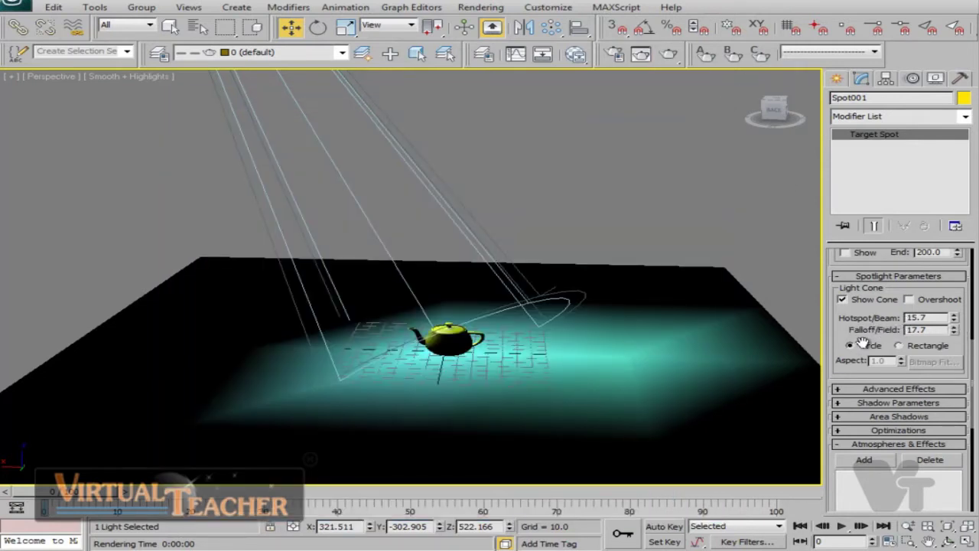
Raise the falloff in stages to 27.1, 42.3 and 53.4, rendering after each
left_click_drag(955, 332, 948, 254)
left_click(669, 54)
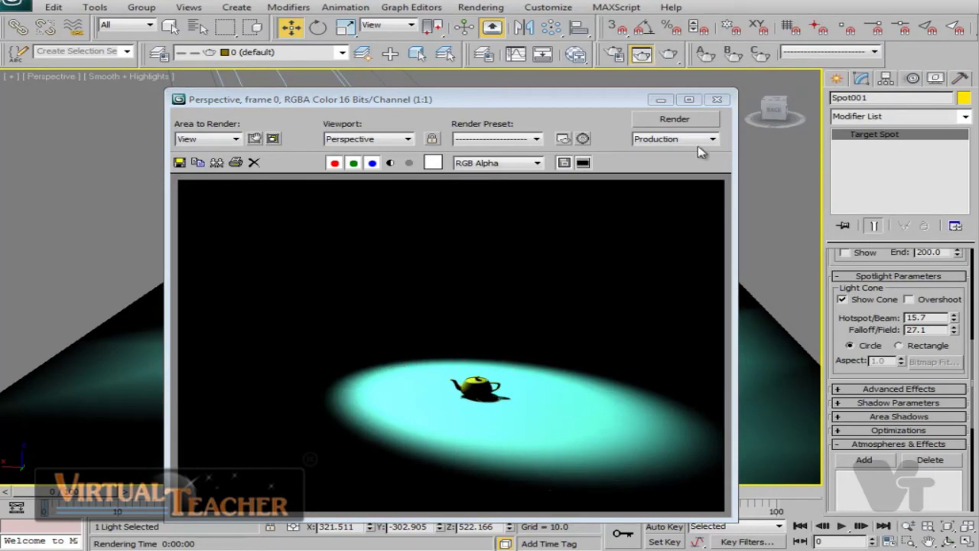
left_click(716, 100)
left_click_drag(954, 331, 954, 224)
left_click(670, 54)
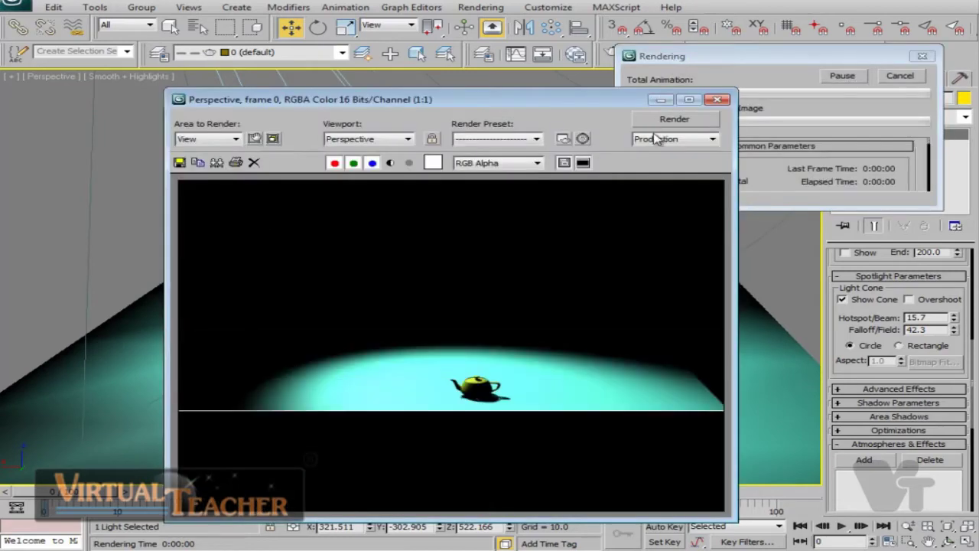
left_click(716, 99)
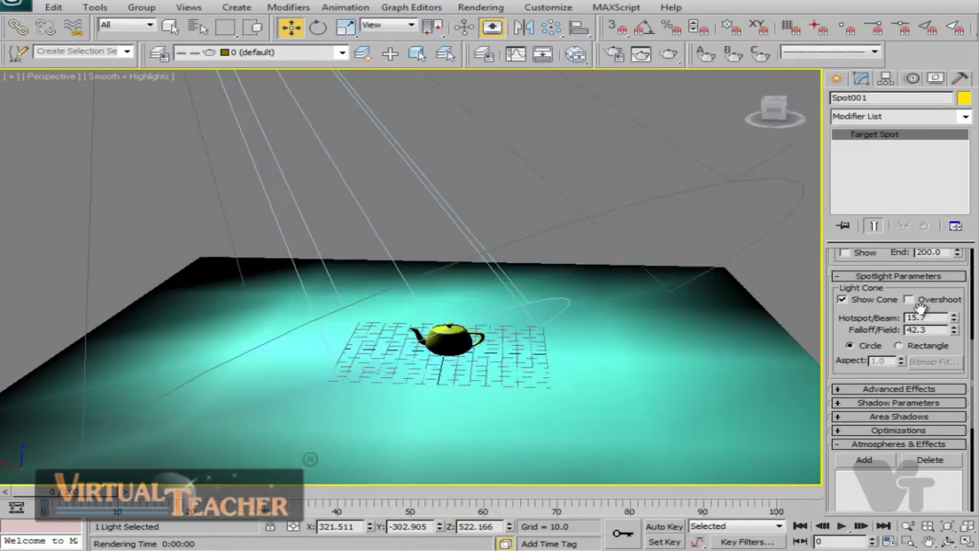
left_click_drag(956, 331, 929, 222)
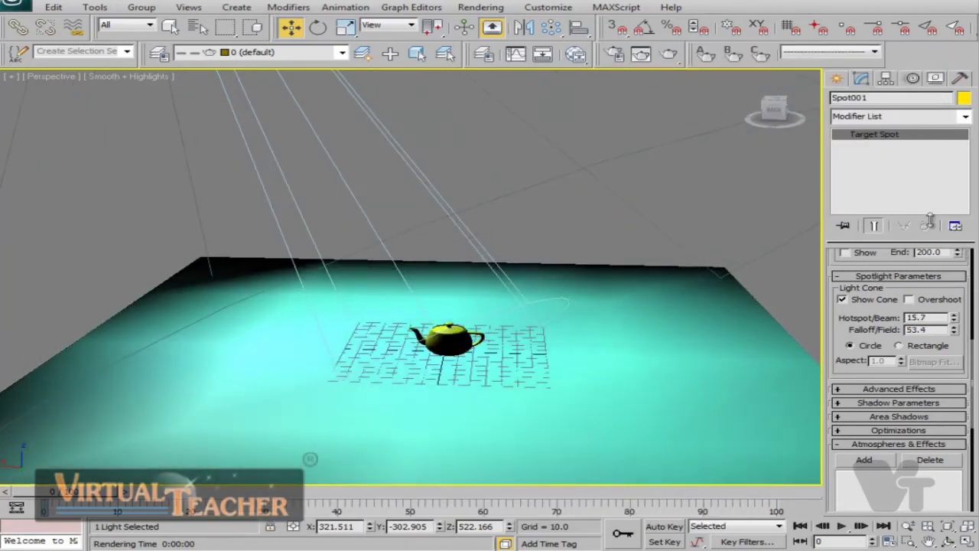
left_click(673, 55)
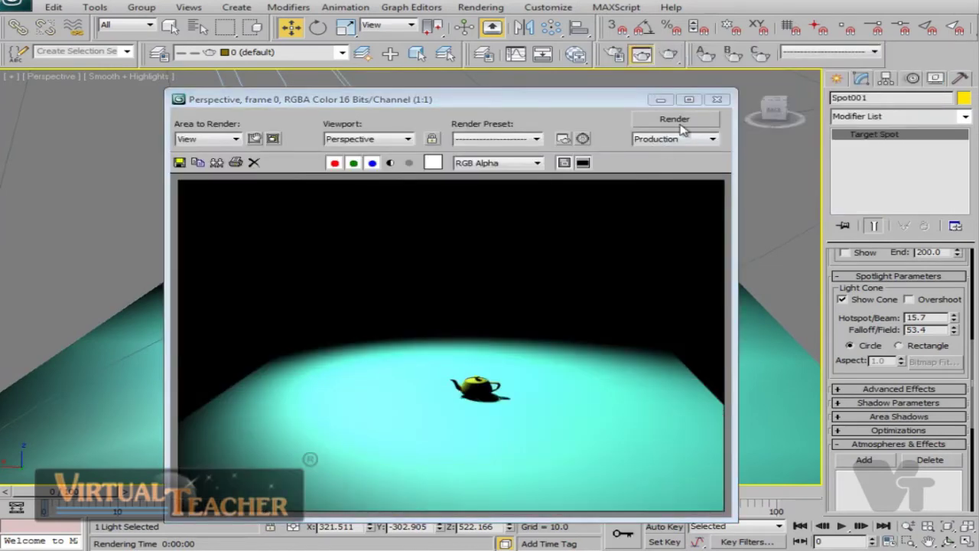
left_click(717, 99)
Raise the hotspot to 41.4 and render, including a teapot close-up
left_click_drag(955, 319, 857, 129)
left_click(670, 53)
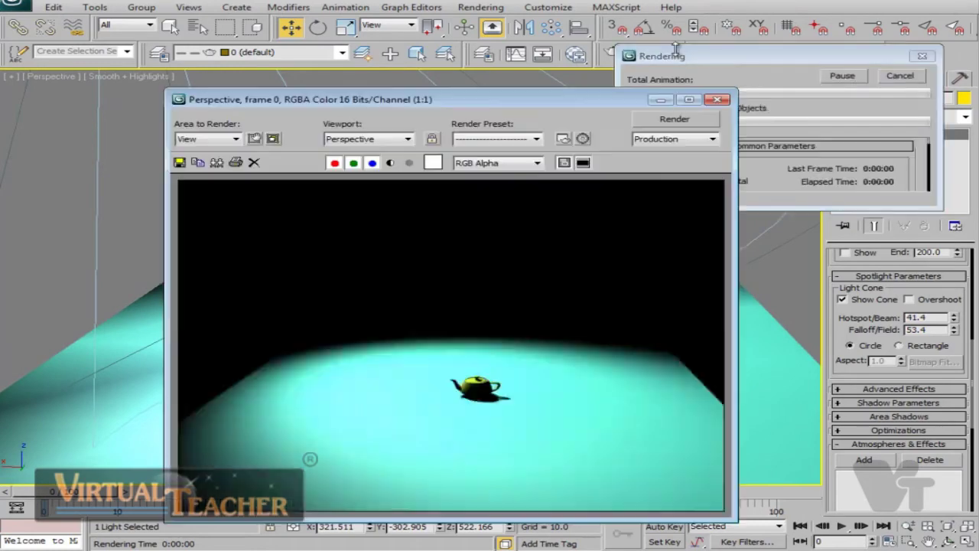
left_click(716, 99)
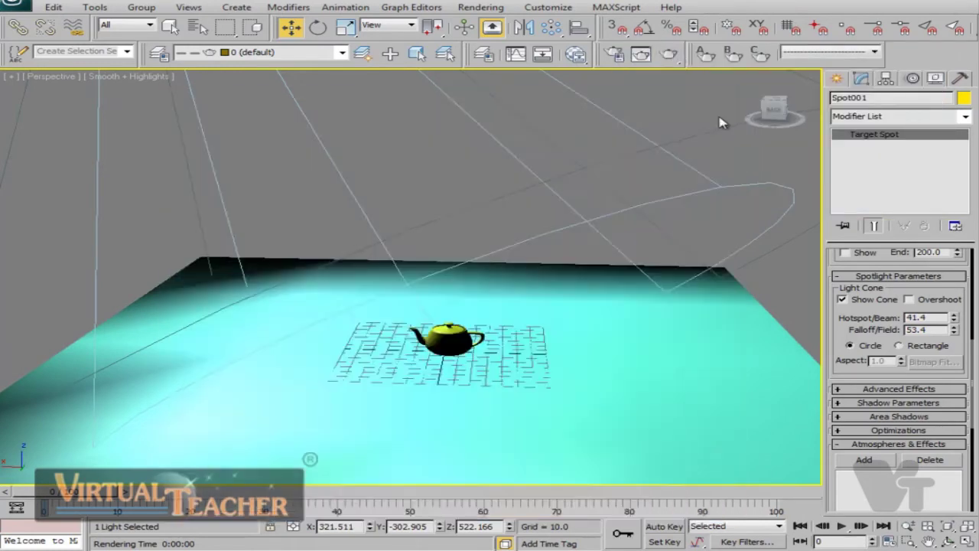
scroll(552, 408, "up", 8)
middle_click_drag(518, 343, 508, 325)
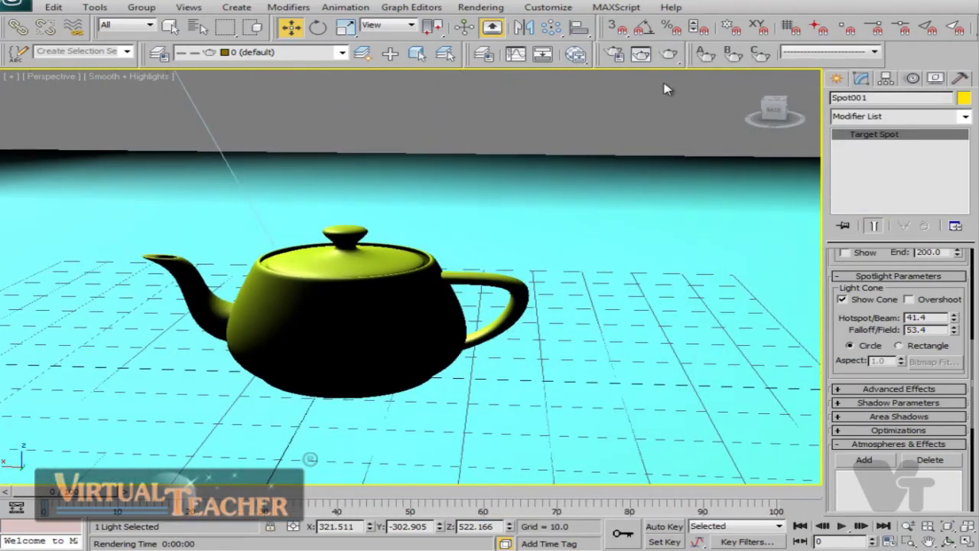
left_click(670, 52)
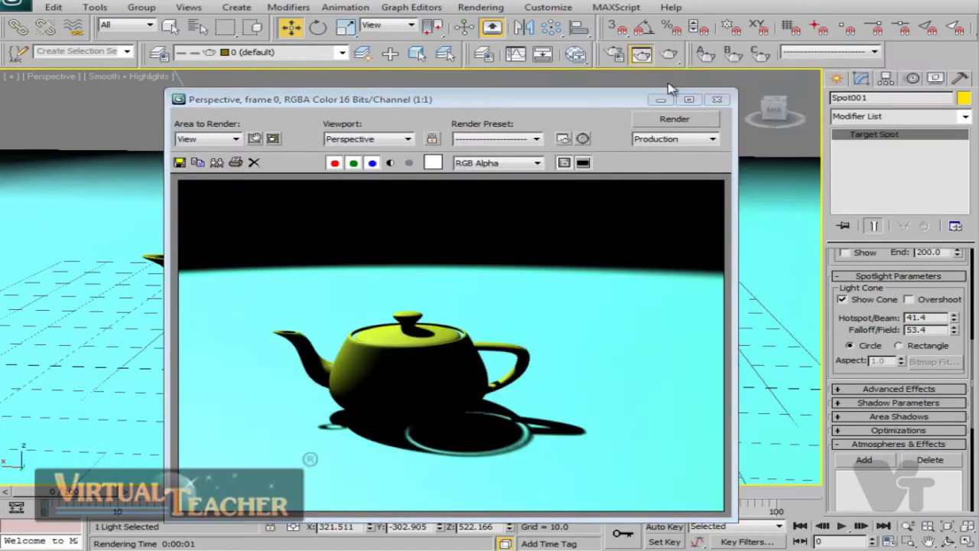
left_click(717, 100)
scroll(883, 373, "down", 1)
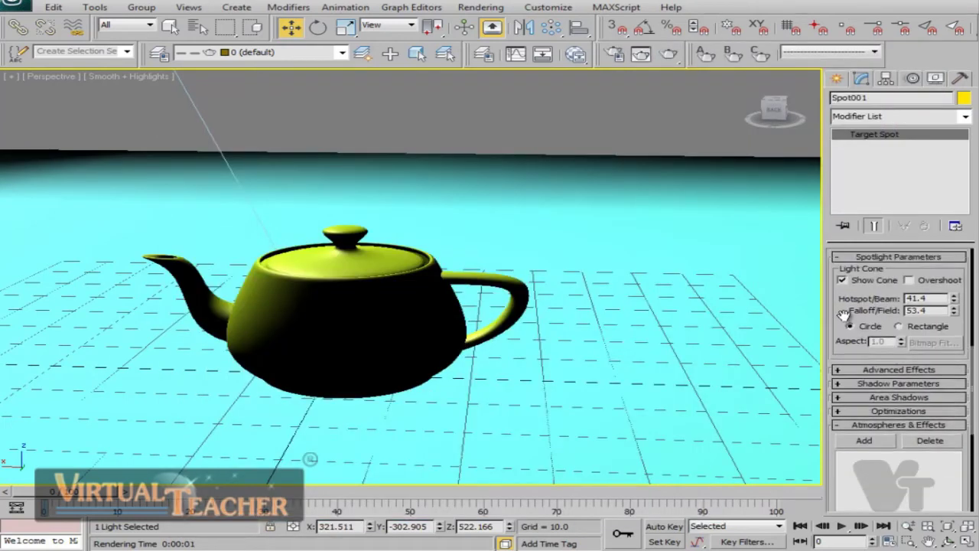
scroll(614, 332, "down", 8)
middle_click_drag(564, 335, 570, 352)
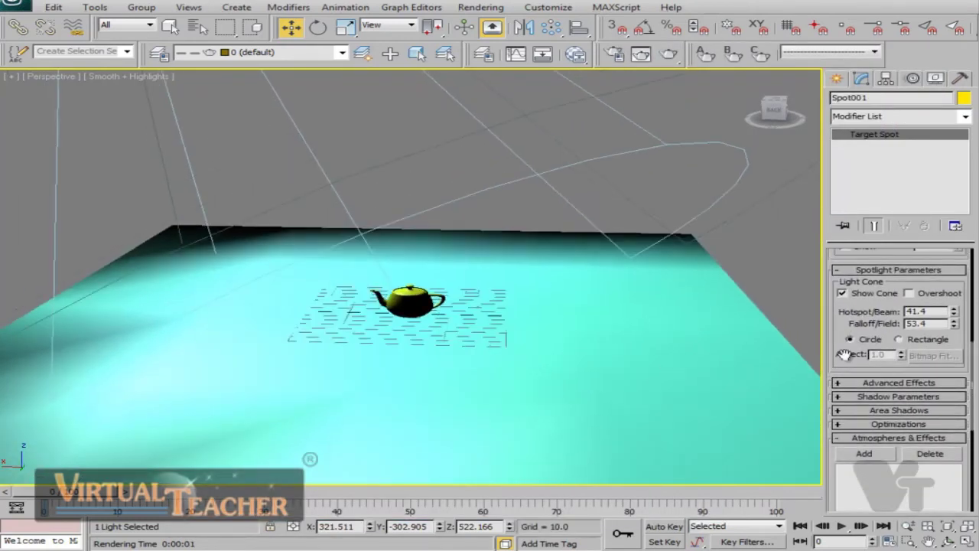
Make the spotlight beam rectangular with hotspot 12.1 and falloff 32.6, and test-render it
left_click(899, 340)
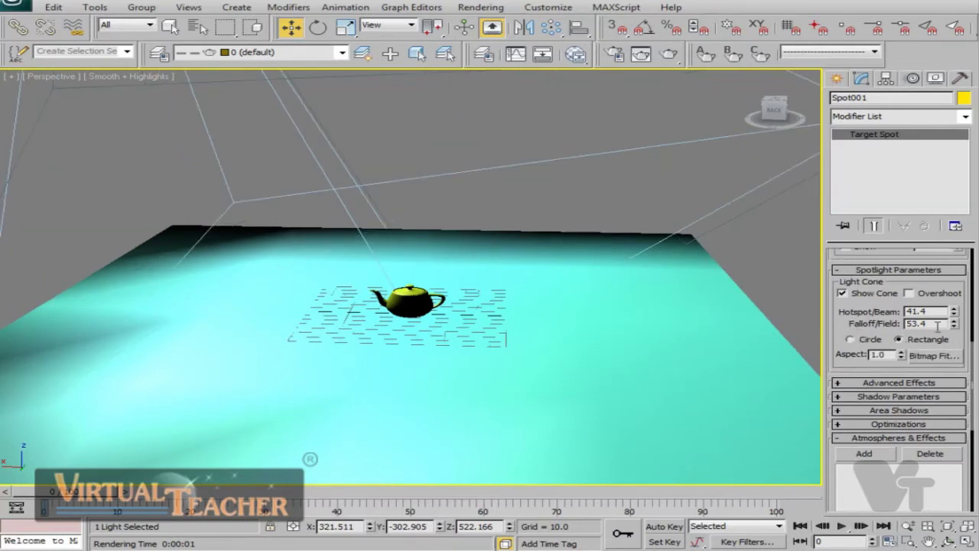
left_click_drag(955, 314, 954, 376)
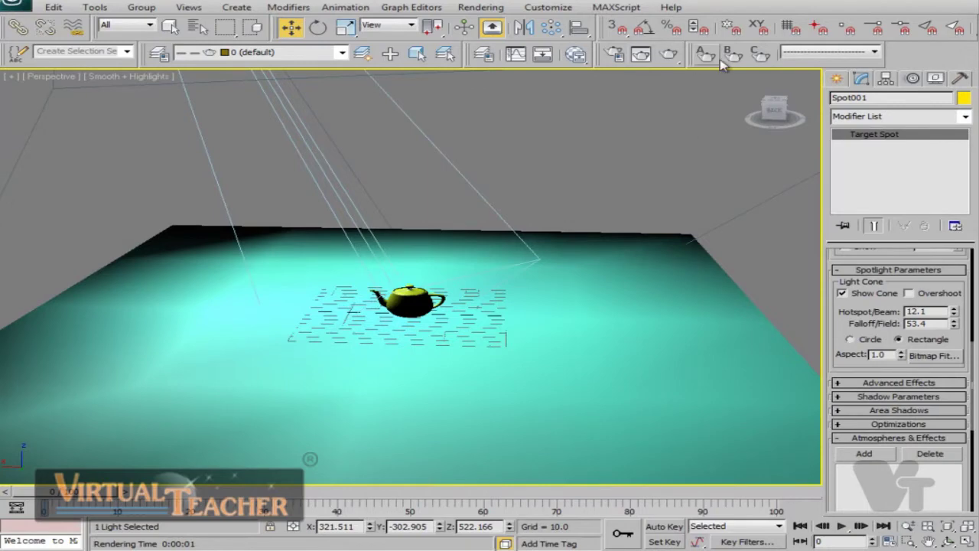
left_click_drag(954, 329, 954, 463)
left_click(670, 52)
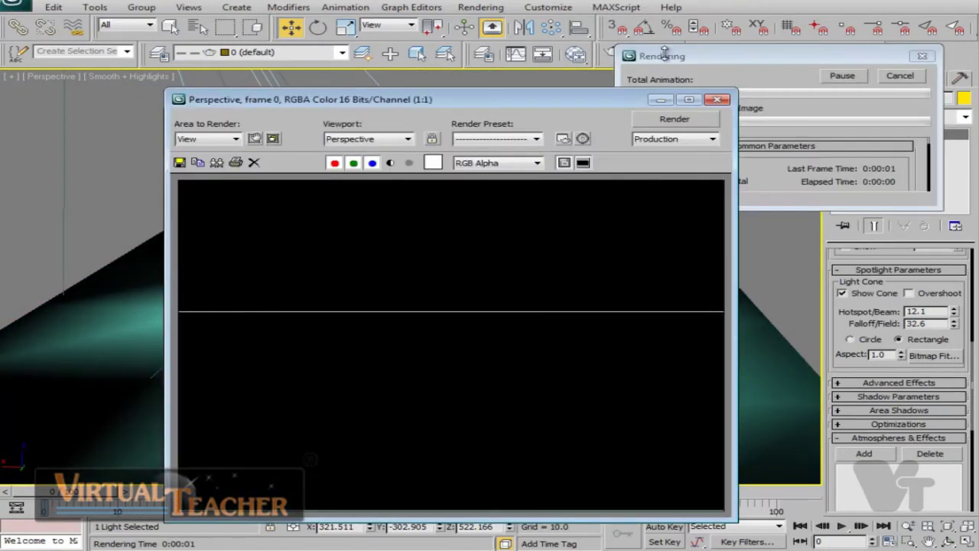
left_click(717, 99)
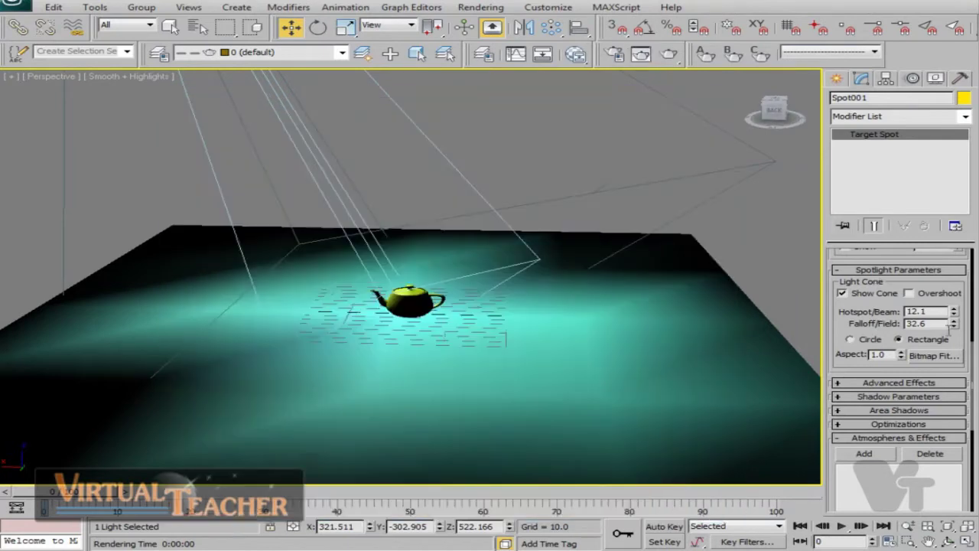
Narrow the spotlight falloff to 18.6 and render again to check the cone
left_click_drag(955, 327, 955, 375)
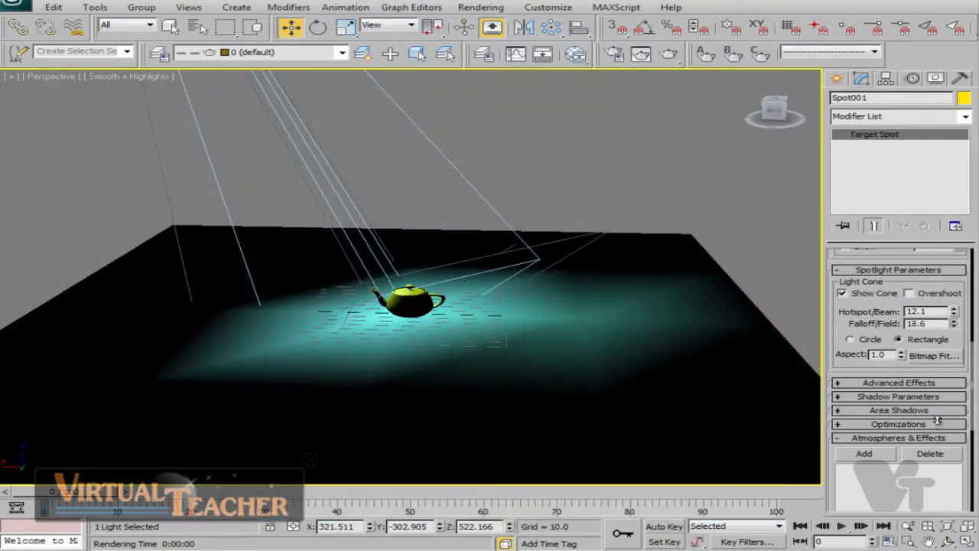
left_click(641, 52)
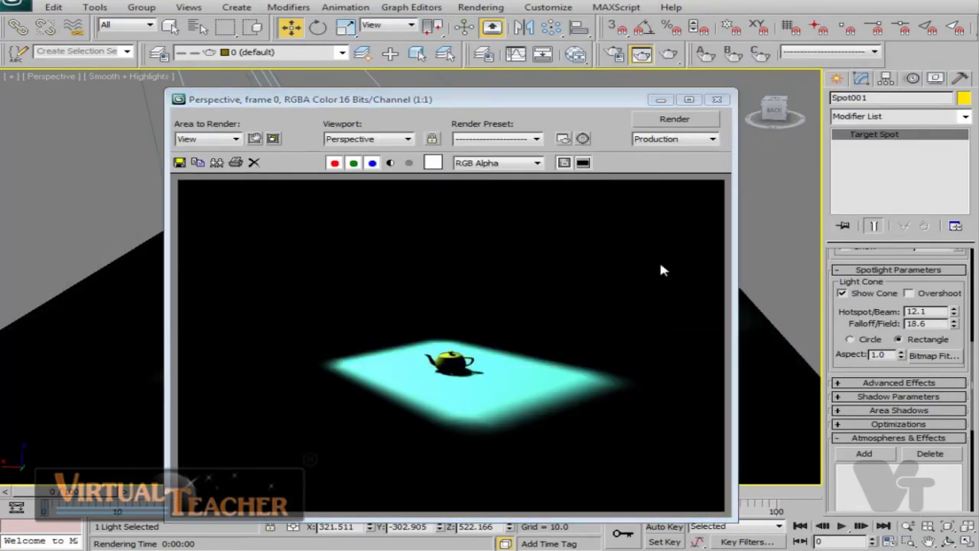
left_click(716, 99)
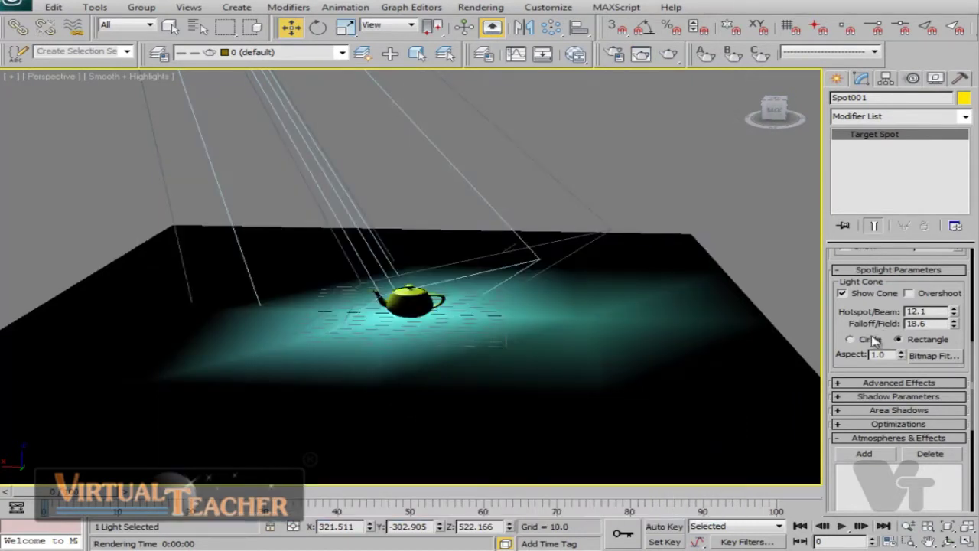
Switch the spotlight cone back to Circle and widen it to hotspot 21.4, falloff 23.4
left_click(850, 339)
left_click_drag(954, 311, 960, 242)
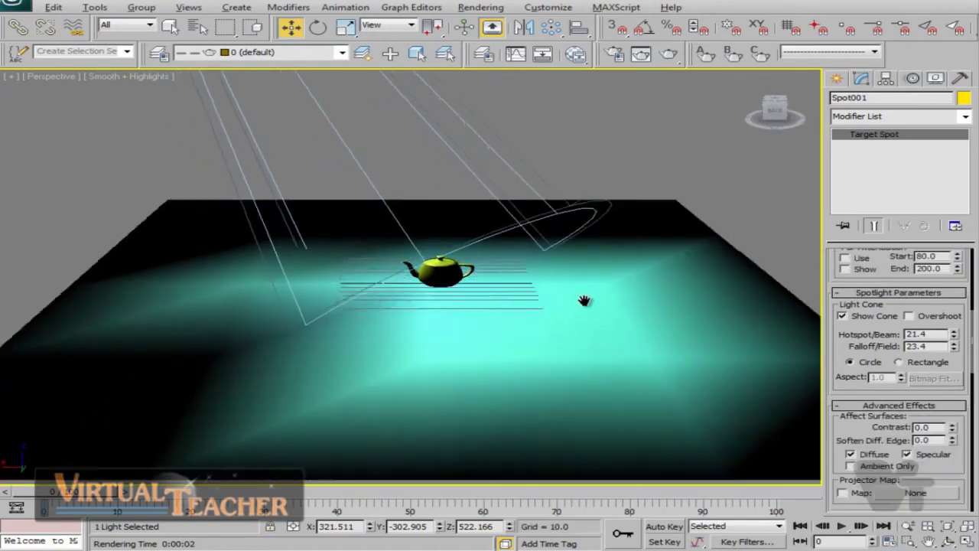
scroll(578, 300, "up", 6)
scroll(644, 319, "up", 2)
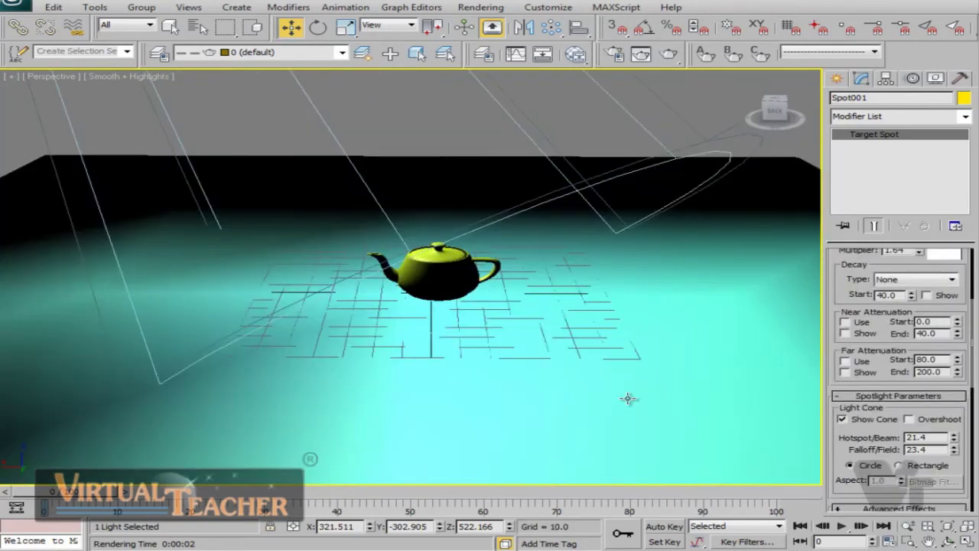
scroll(627, 400, "up", 2)
Bring up the Cameras category on the Create panel and re-angle the viewport lower
scroll(662, 393, "down", 4)
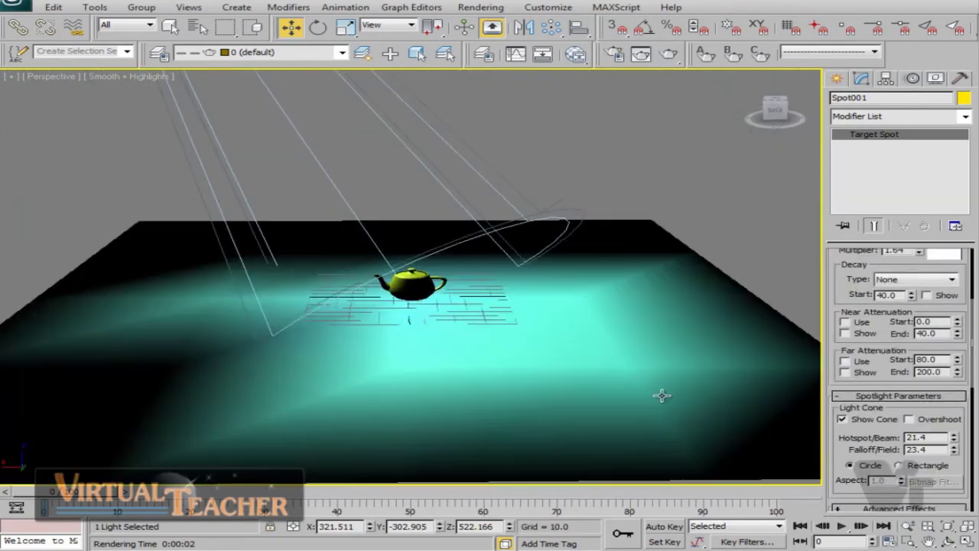
scroll(662, 390, "up", 4)
left_click(836, 78)
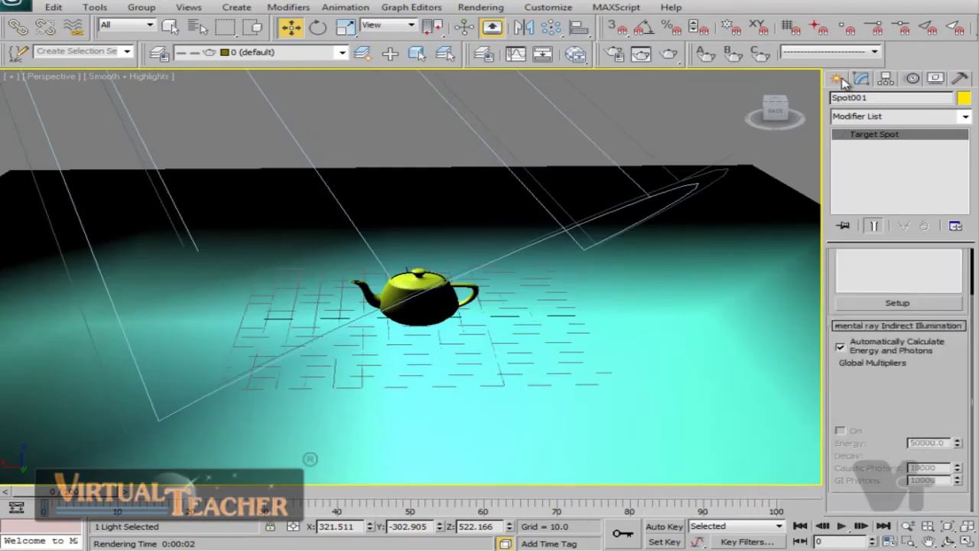
left_click(883, 100)
left_click(904, 101)
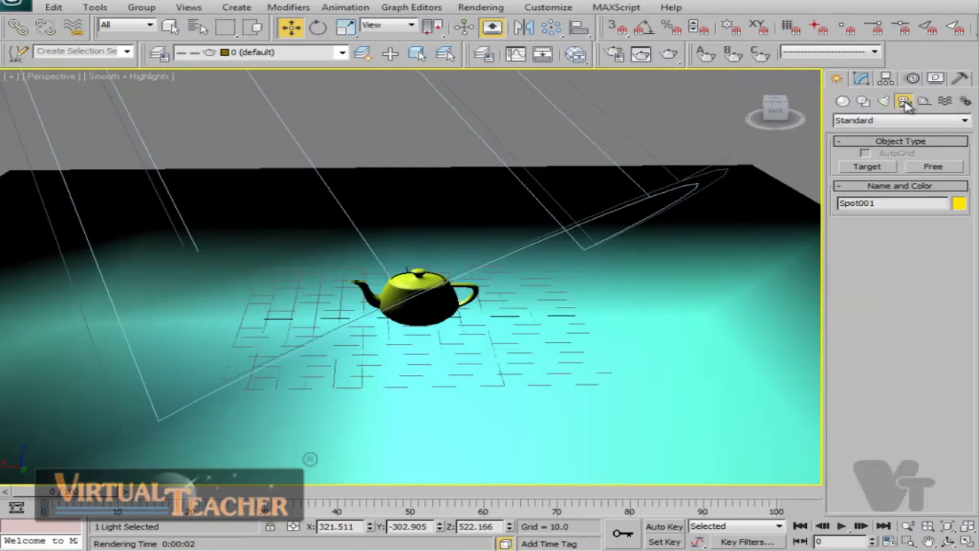
middle_click_drag(609, 285, 639, 270)
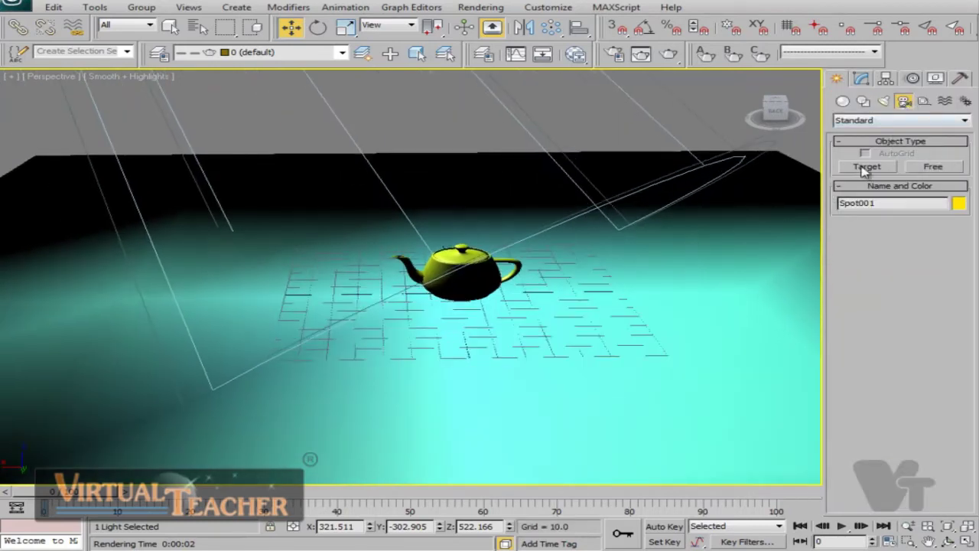
scroll(611, 335, "down", 5)
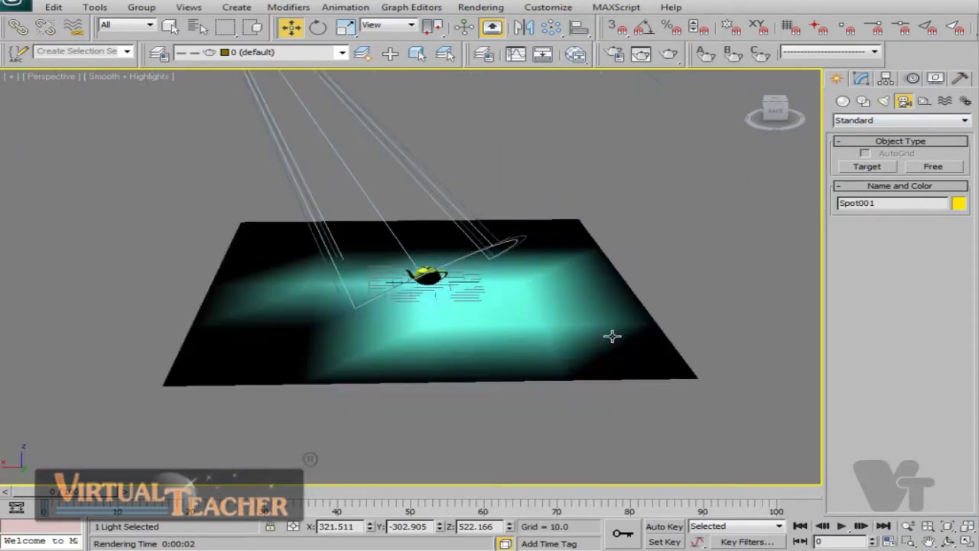
scroll(619, 344, "up", 5)
middle_click_drag(618, 344, 775, 257, "alt")
In Top view, drag a target camera from the plane's corner to the teapot, then orbit Perspective
left_click(864, 167)
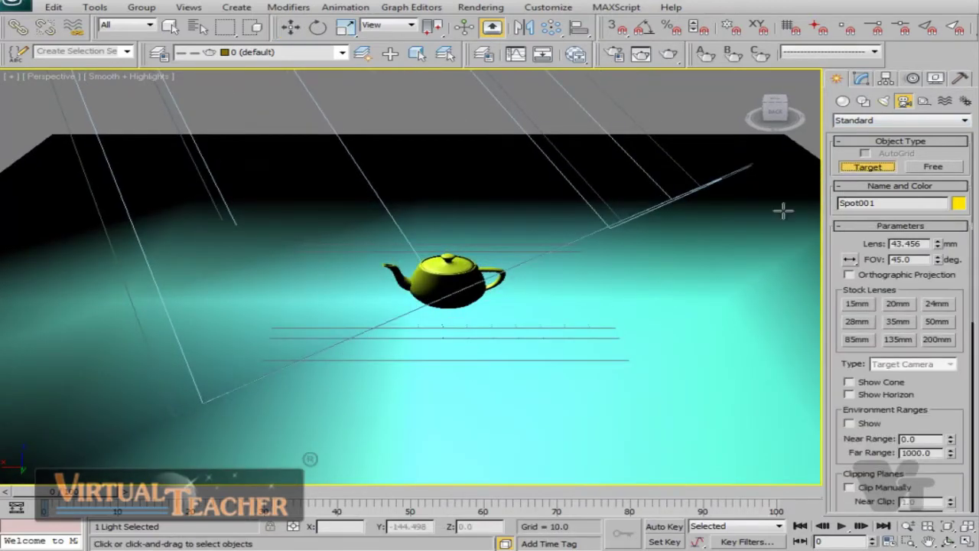
scroll(559, 289, "down", 5)
middle_click_drag(559, 288, 507, 343, "alt")
scroll(554, 329, "down", 1)
key("t")
scroll(508, 346, "down", 5)
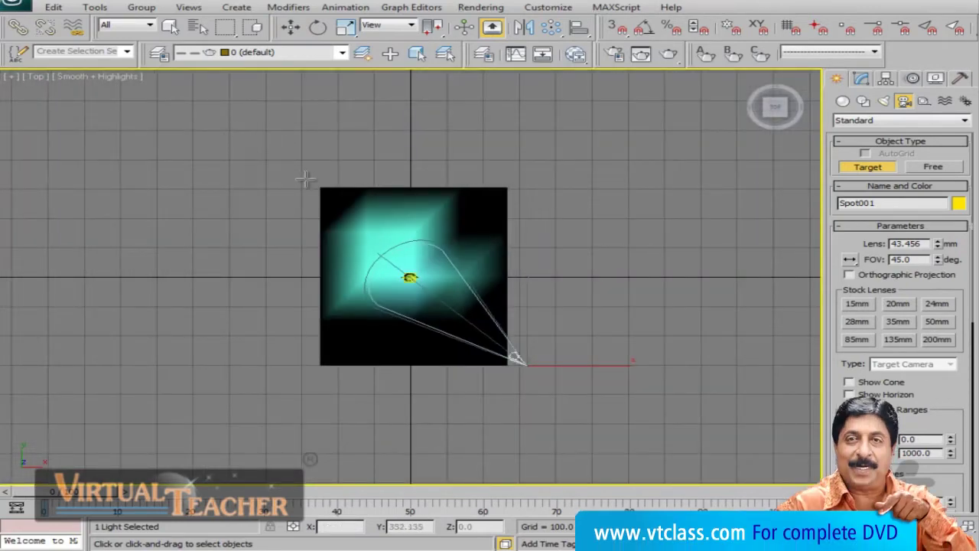
scroll(331, 192, "up", 4)
left_click_drag(218, 124, 410, 278)
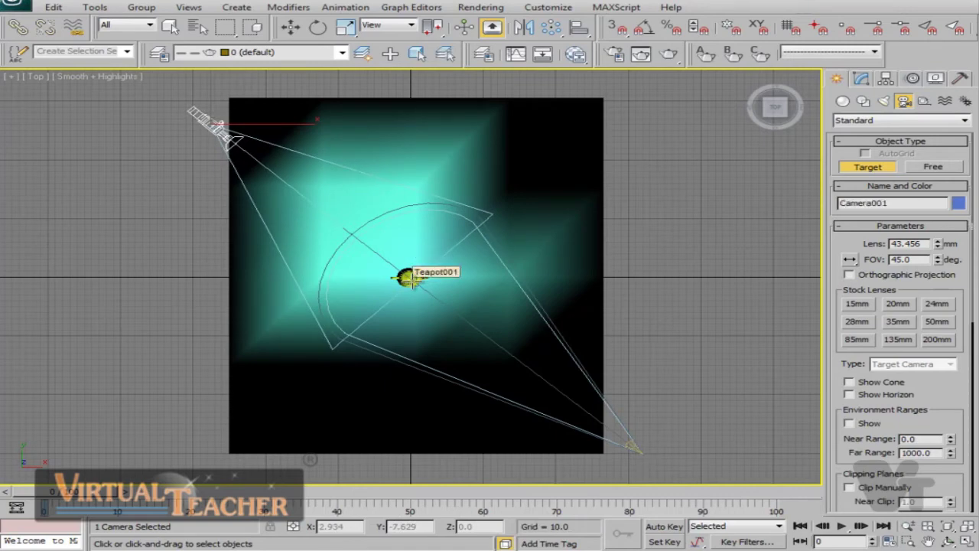
key("p")
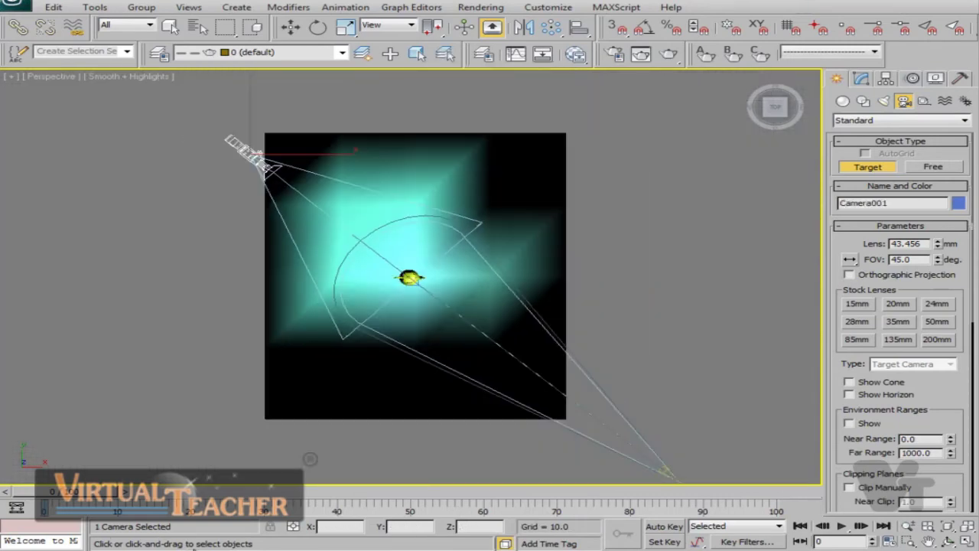
middle_click_drag(319, 380, 295, 320, "alt")
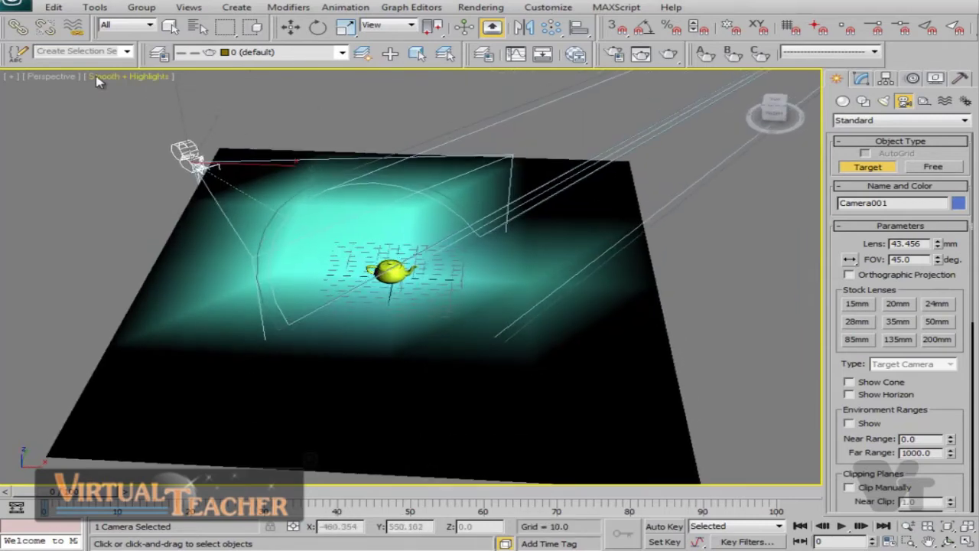
Deselect the camera and switch the viewport to look through Camera001
left_click(54, 81)
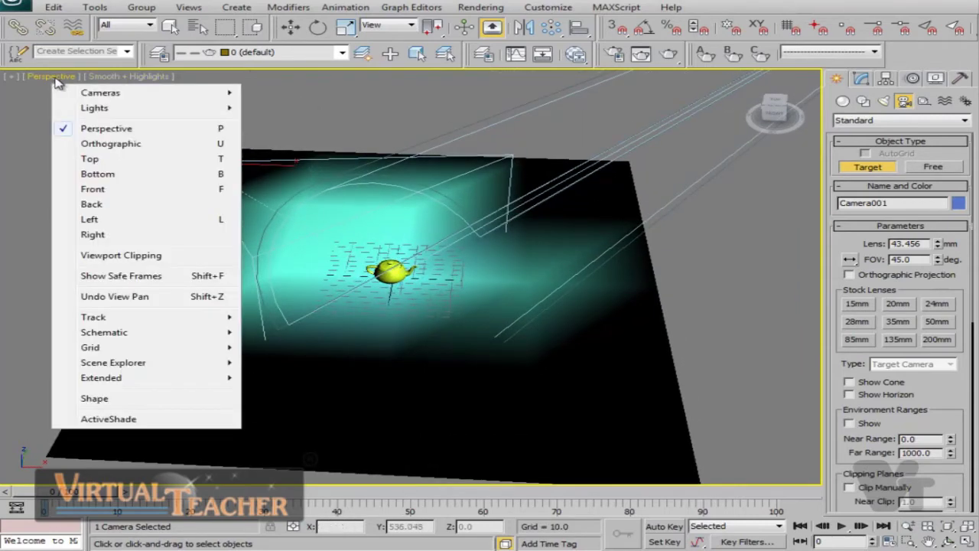
mouse_move(93, 98)
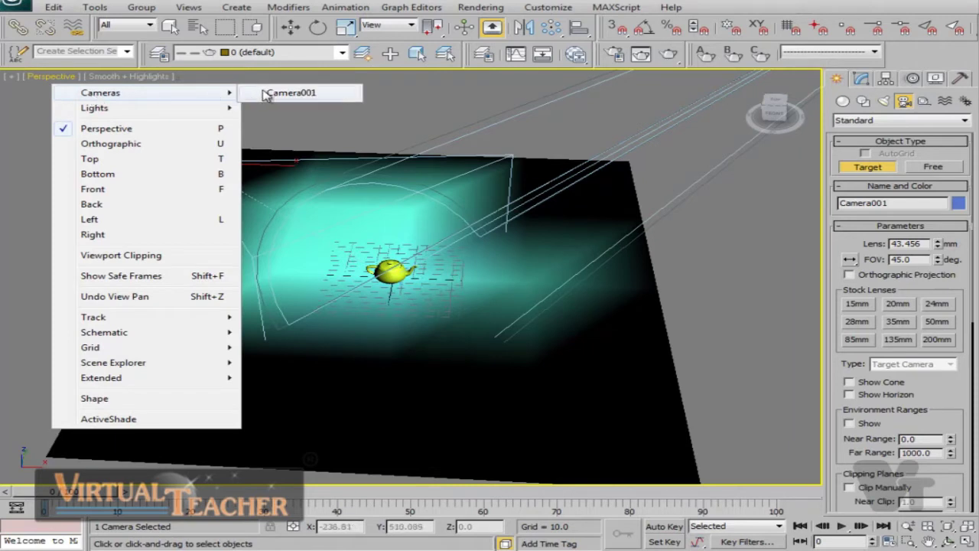
left_click(459, 97)
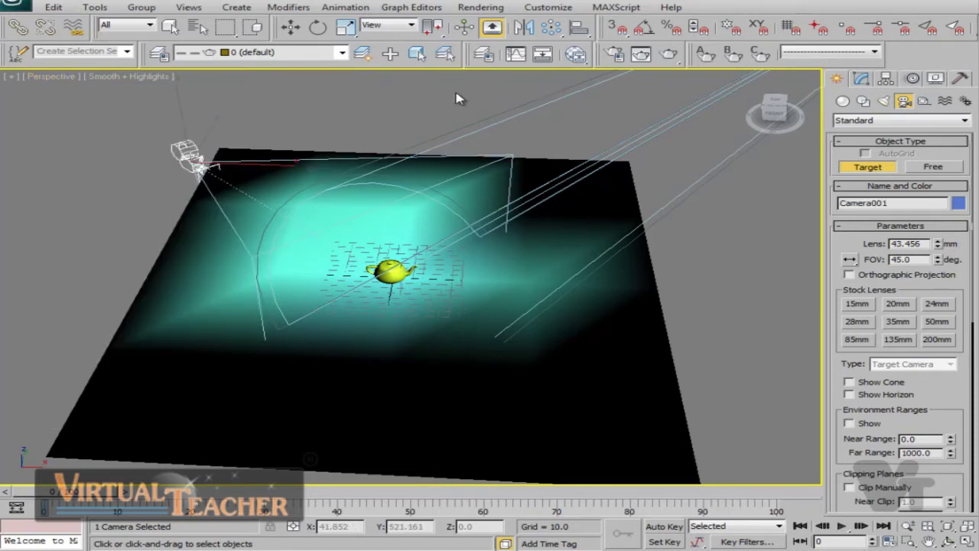
key("w")
left_click(457, 98)
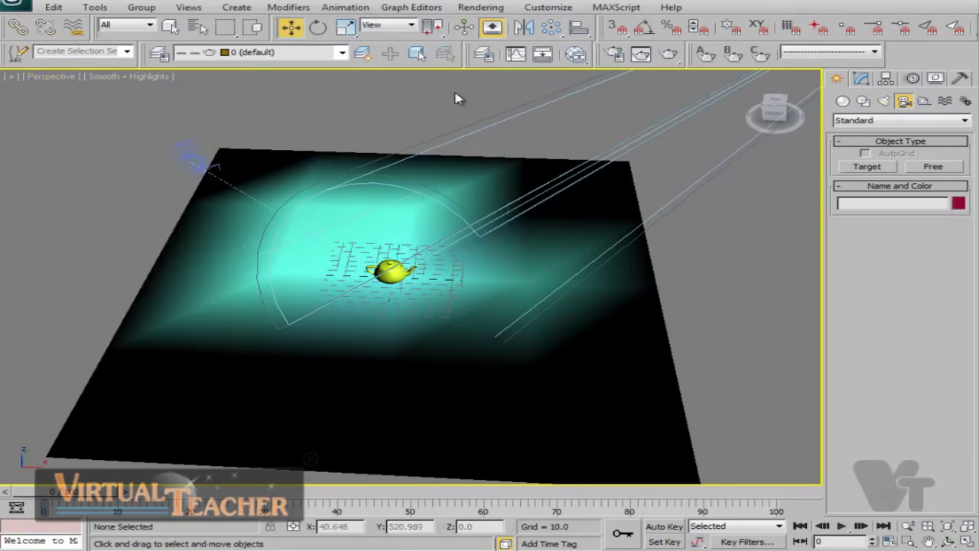
key("c")
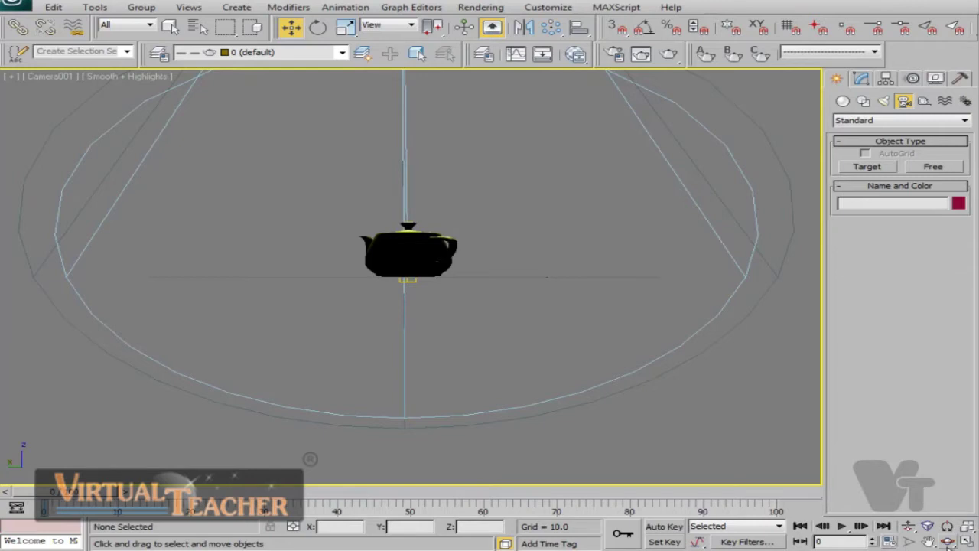
Orbit Camera001 to a high view, dolly it closer, and truck the teapot down-right
left_click(948, 541)
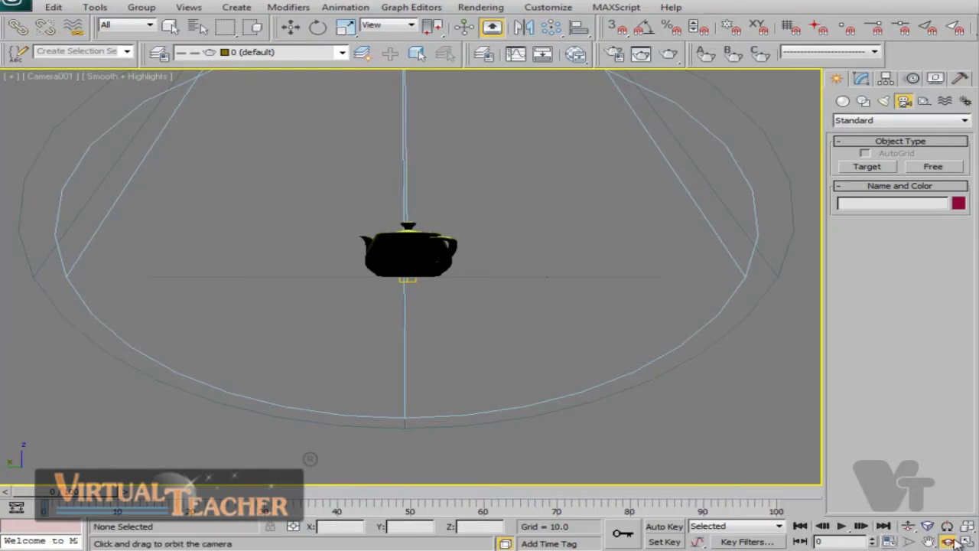
left_click_drag(501, 341, 529, 371)
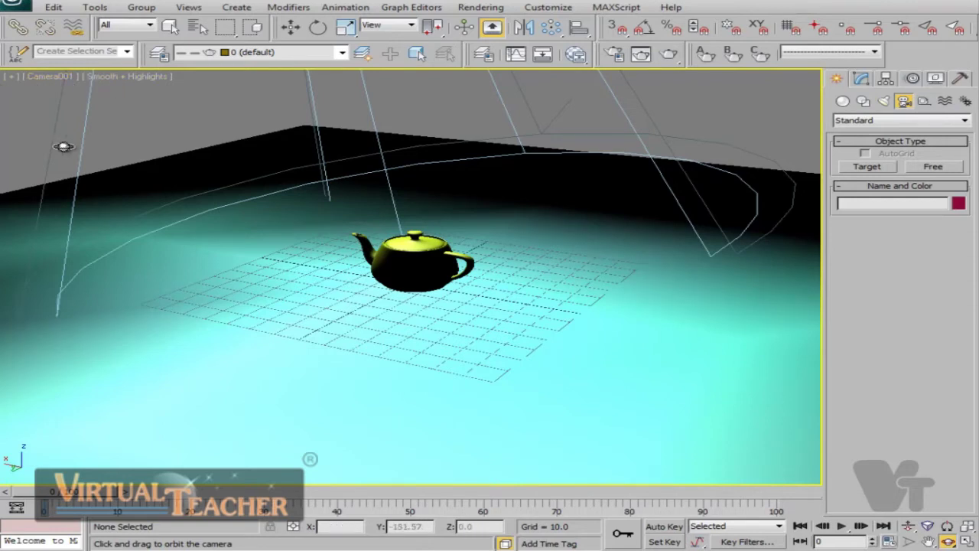
left_click(909, 527)
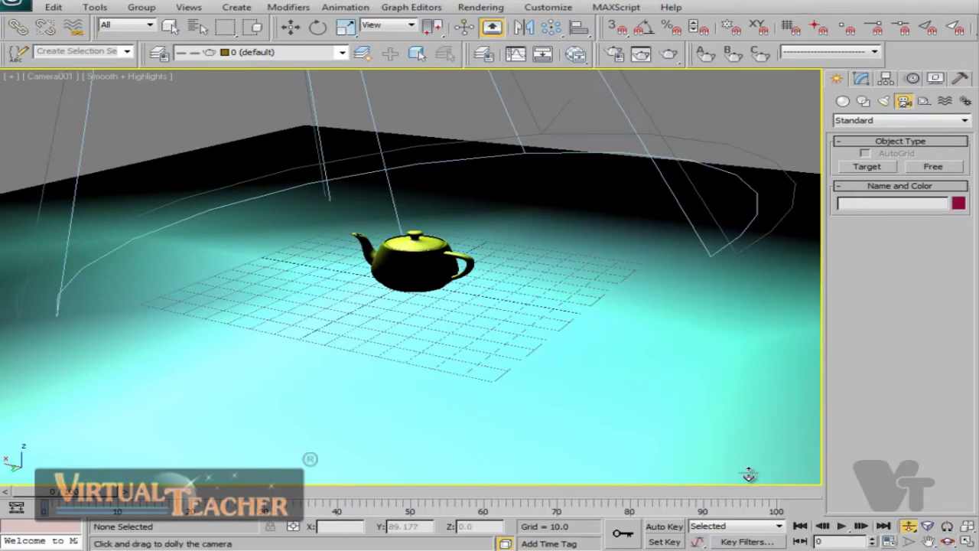
left_click_drag(555, 379, 564, 317)
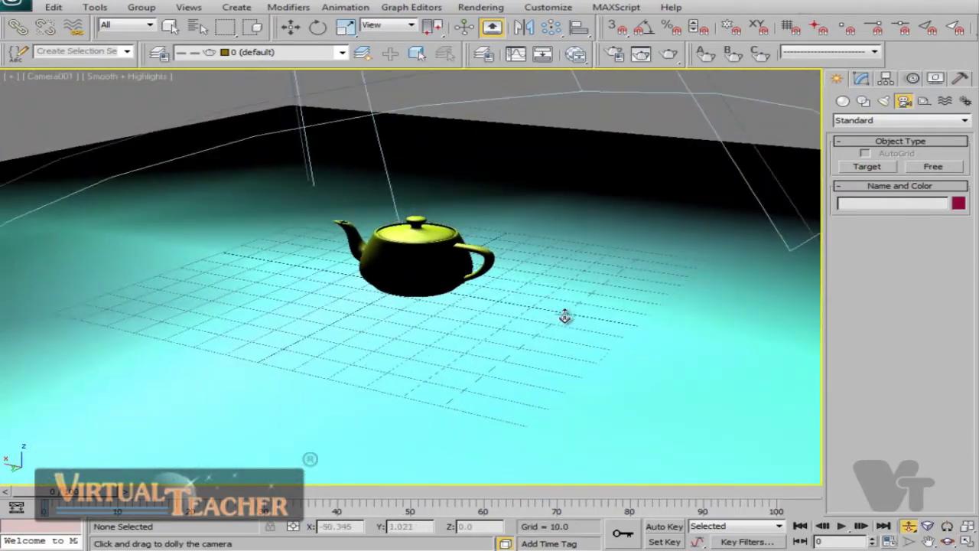
left_click(928, 541)
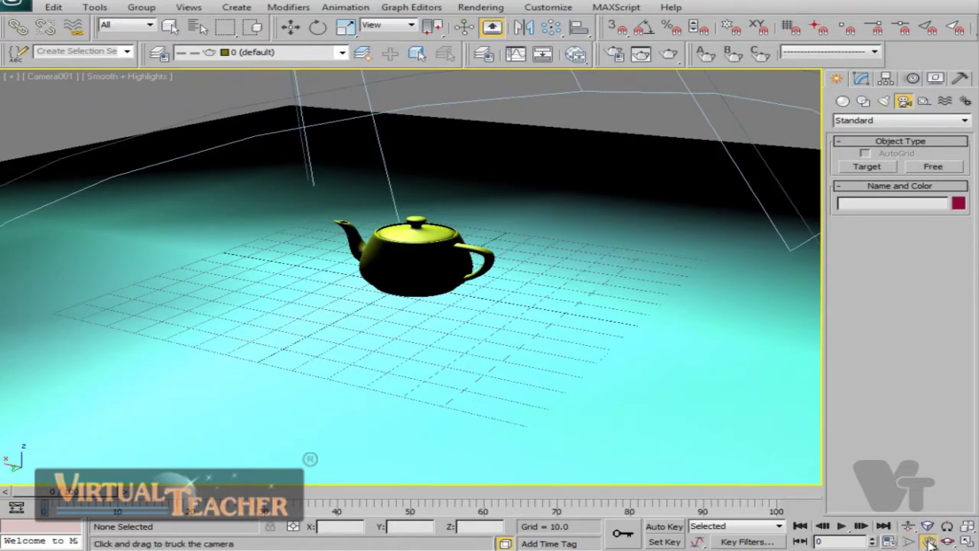
left_click_drag(510, 306, 529, 329)
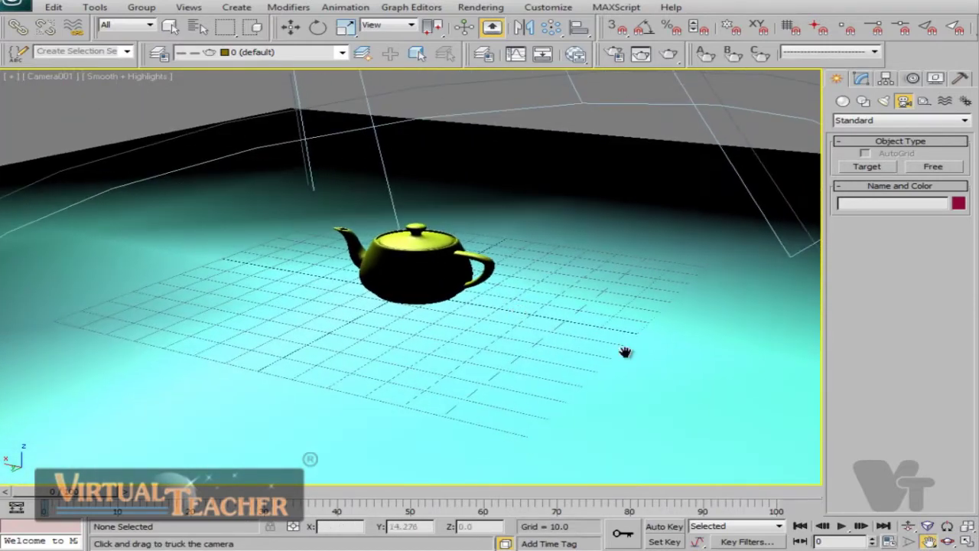
Narrow the camera's field of view and roll it, then bring up Select From Scene
left_click(908, 540)
left_click_drag(494, 353, 498, 316)
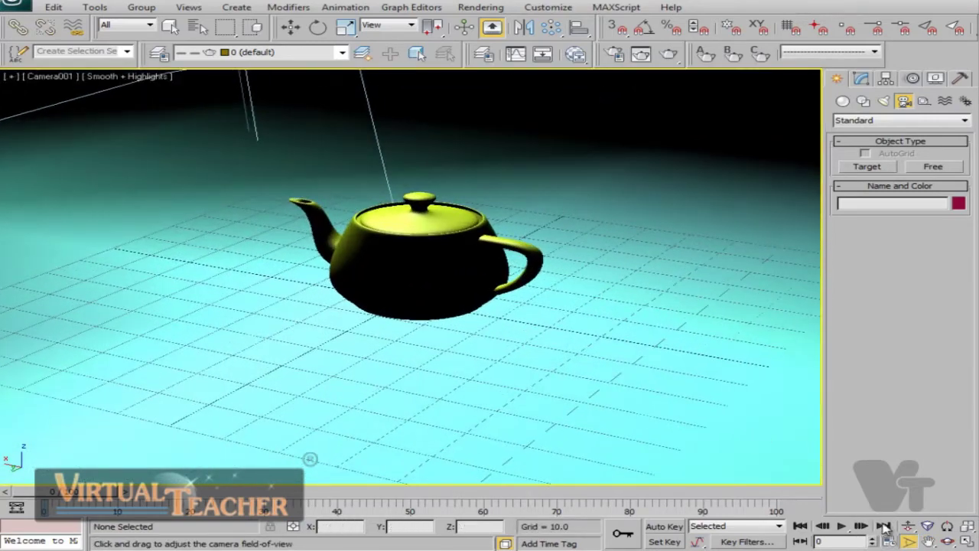
left_click(947, 526)
left_click_drag(696, 359, 683, 289)
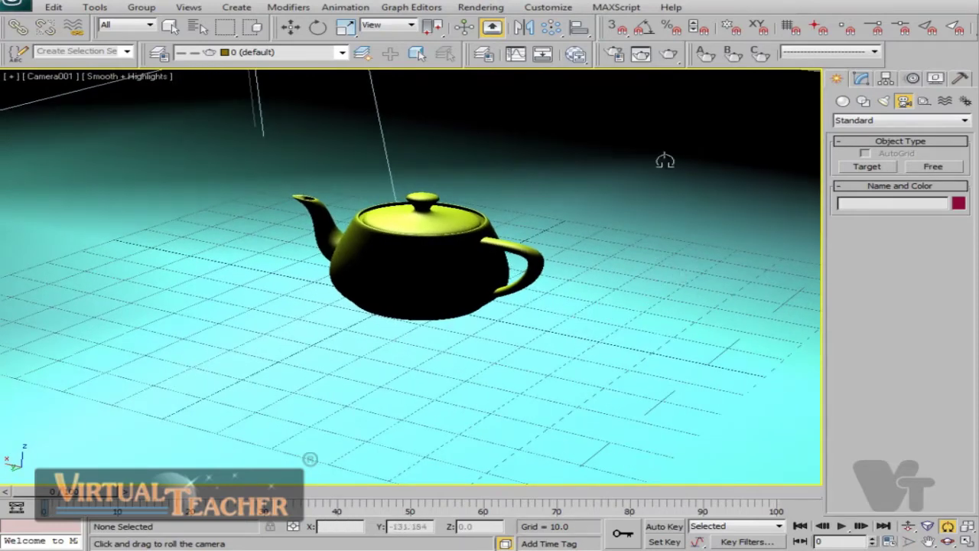
left_click(861, 78)
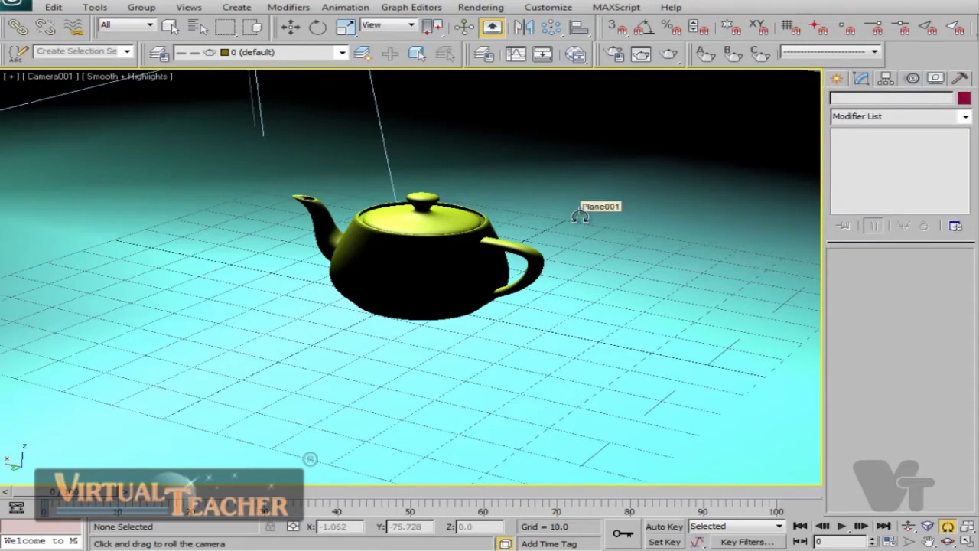
left_click(198, 27)
Pick Camera001 in the Select From Scene list and confirm with OK
left_click(125, 179)
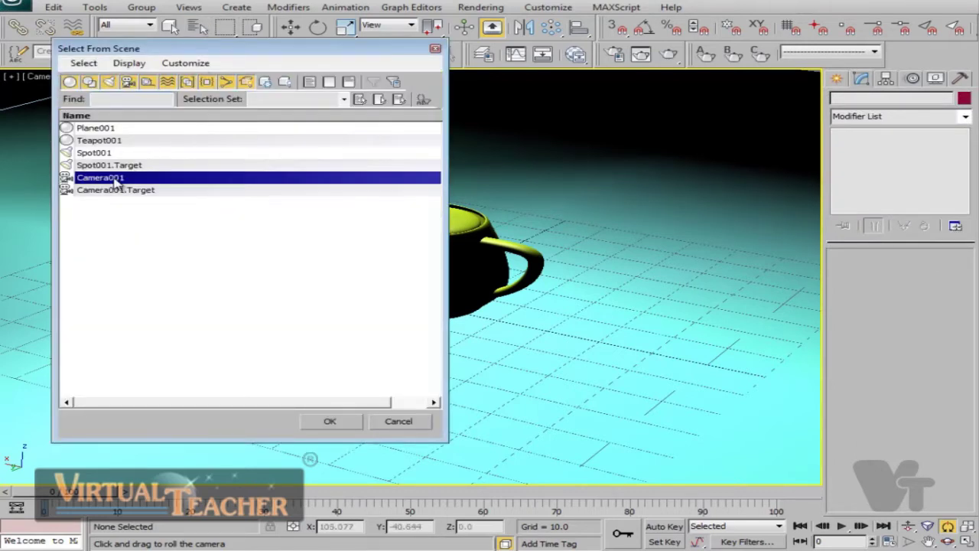
left_click(330, 423)
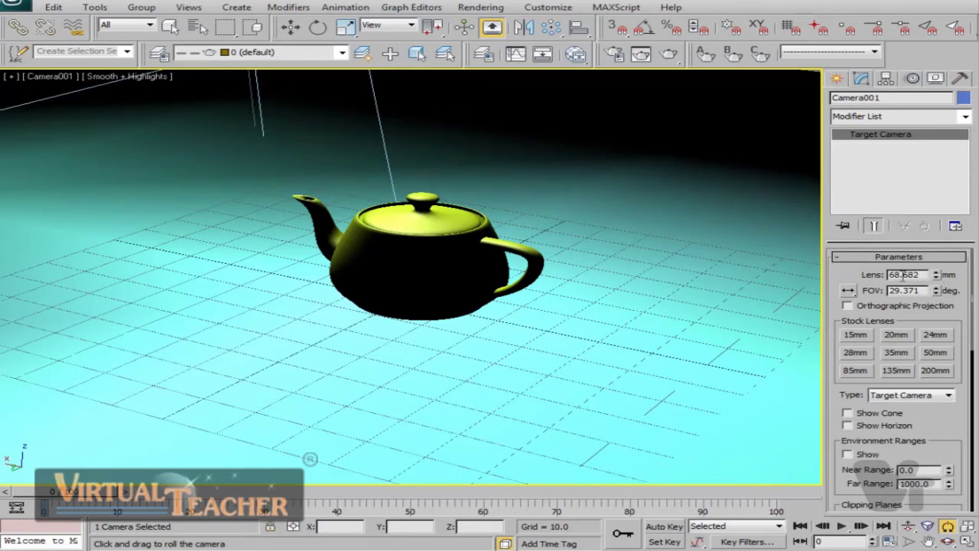
Try Camera001's stock lenses 15, 20, 24, 28 and 35 mm, ending on 50 mm
left_click(855, 336)
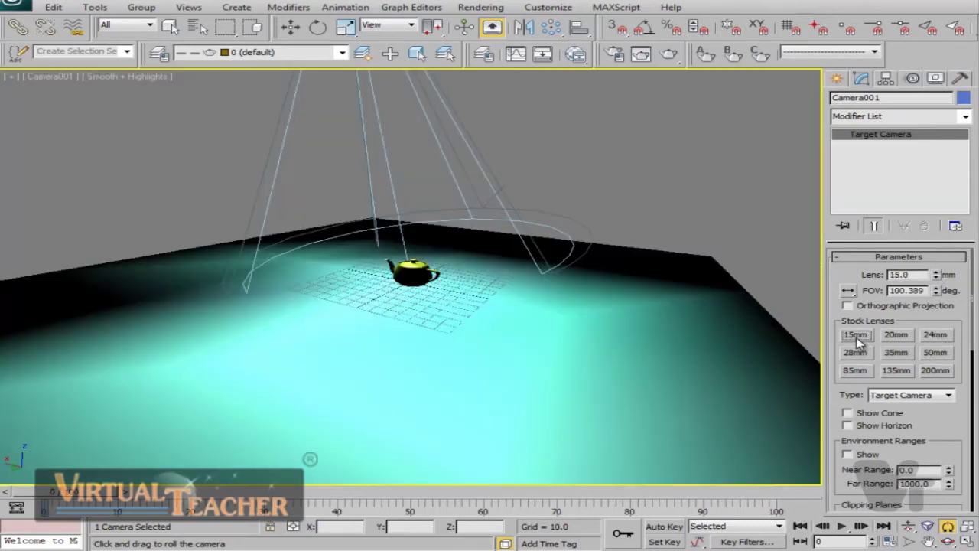
left_click(896, 337)
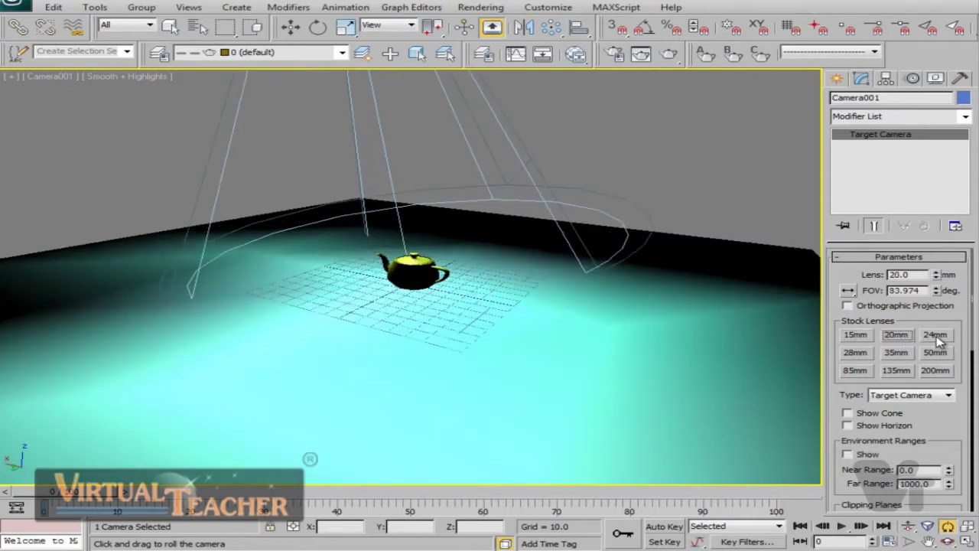
left_click(934, 336)
left_click(861, 355)
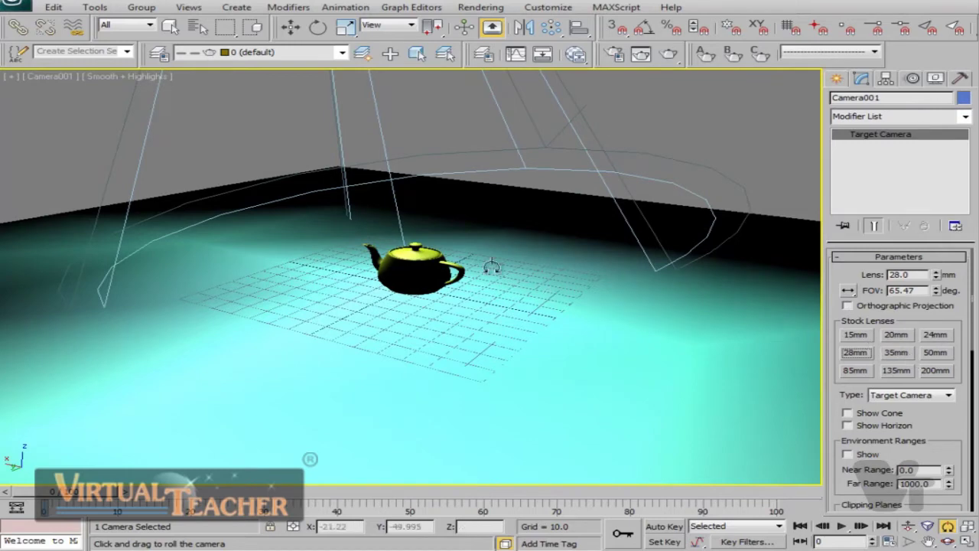
left_click(896, 353)
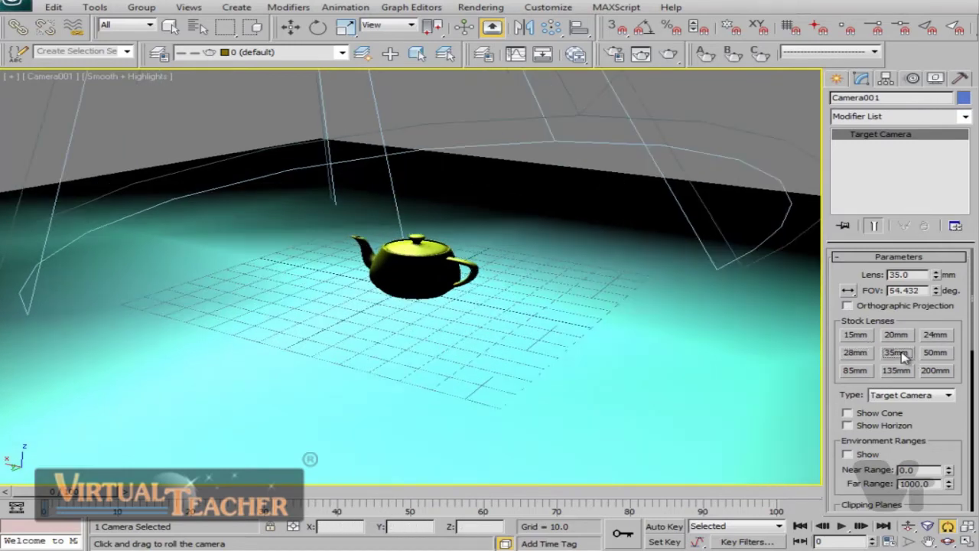
left_click(934, 353)
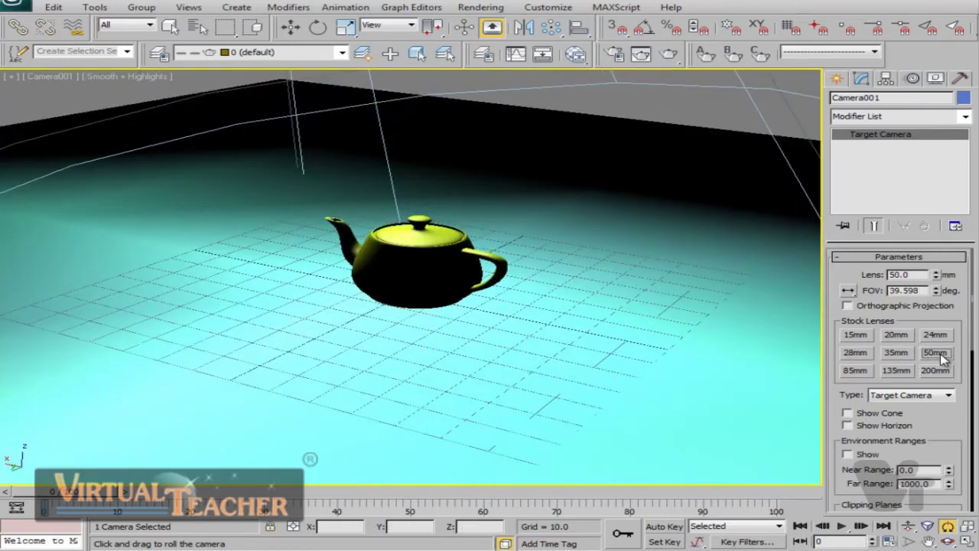
Dolly the camera closer so the teapot fills much of the view
left_click_drag(957, 405, 974, 467)
left_click(908, 527)
left_click_drag(560, 338, 597, 352)
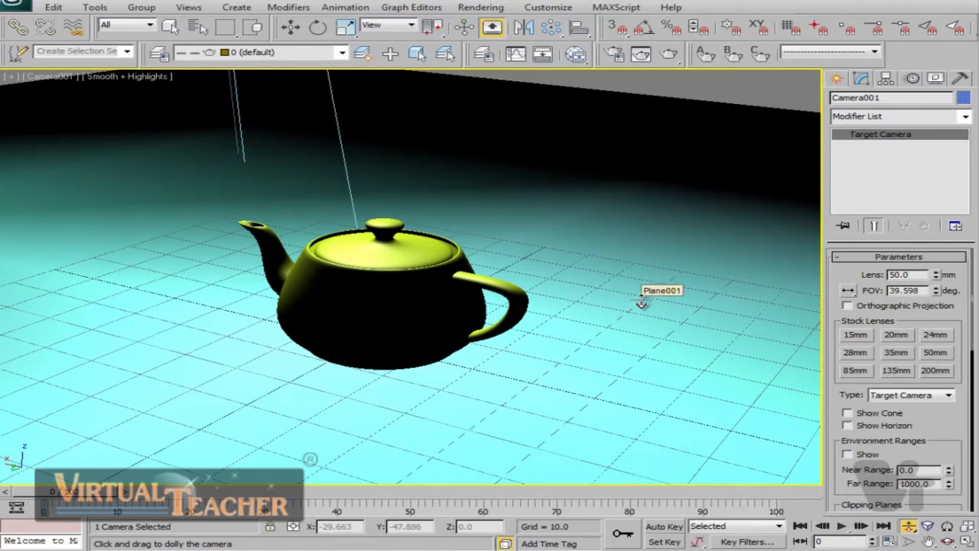
key("p")
scroll(542, 325, "down", 5)
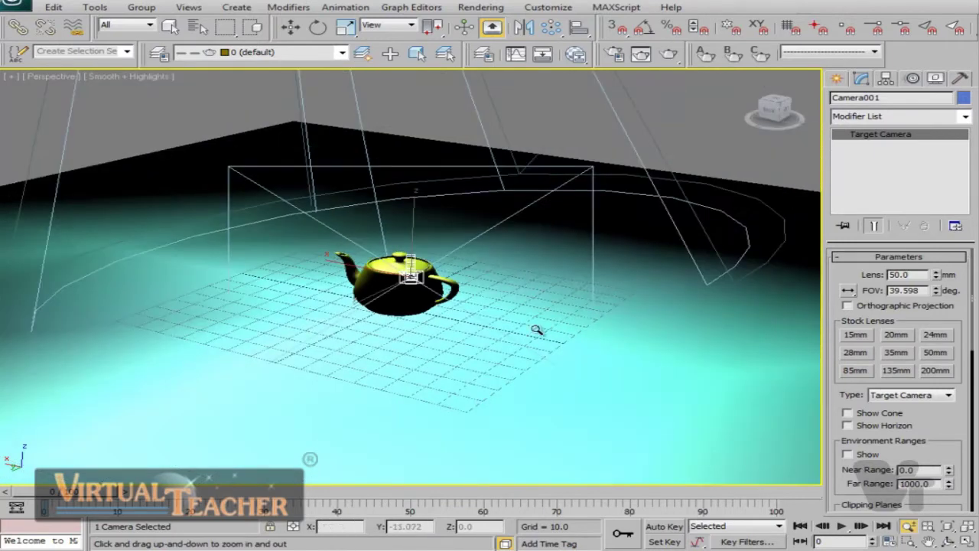
scroll(537, 330, "down", 10)
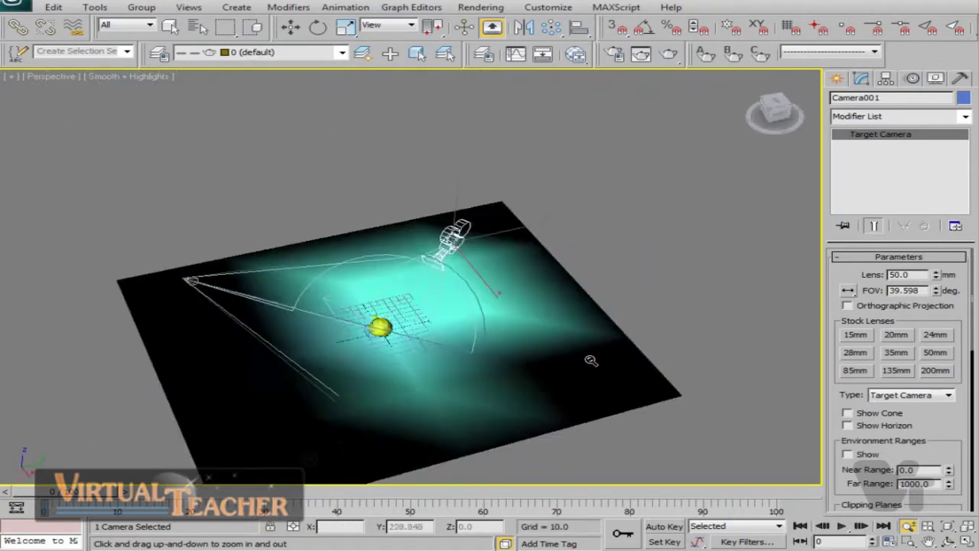
middle_click_drag(590, 360, 526, 234, "alt")
scroll(757, 337, "up", 5)
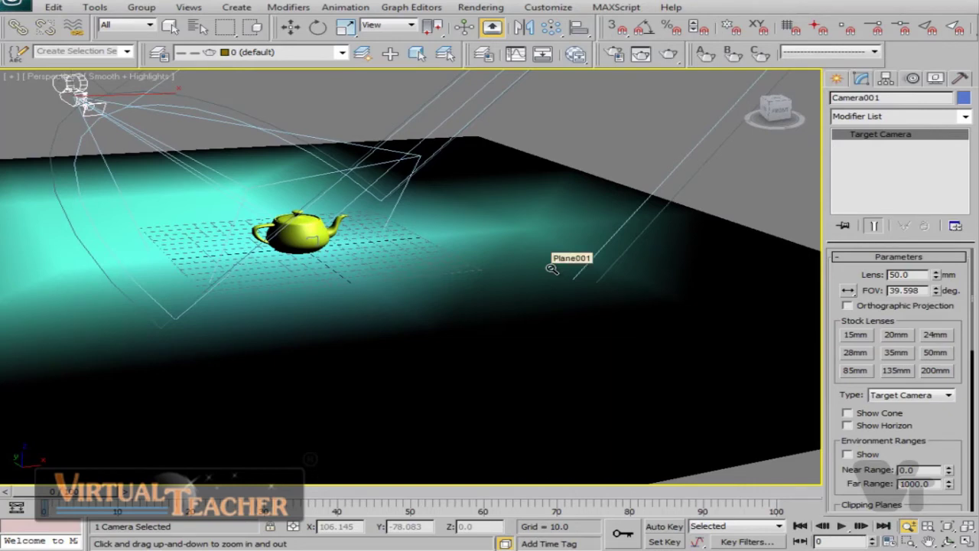
key("c")
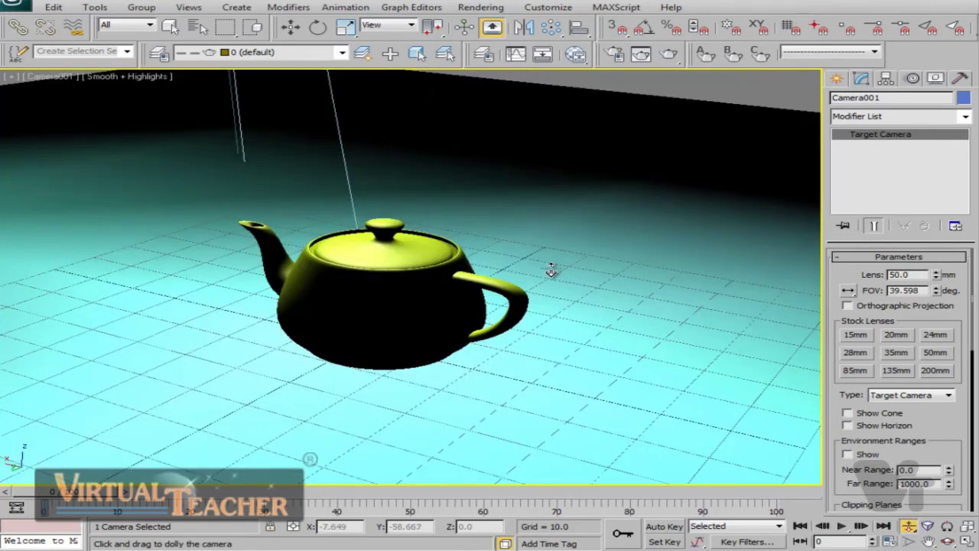
key("t")
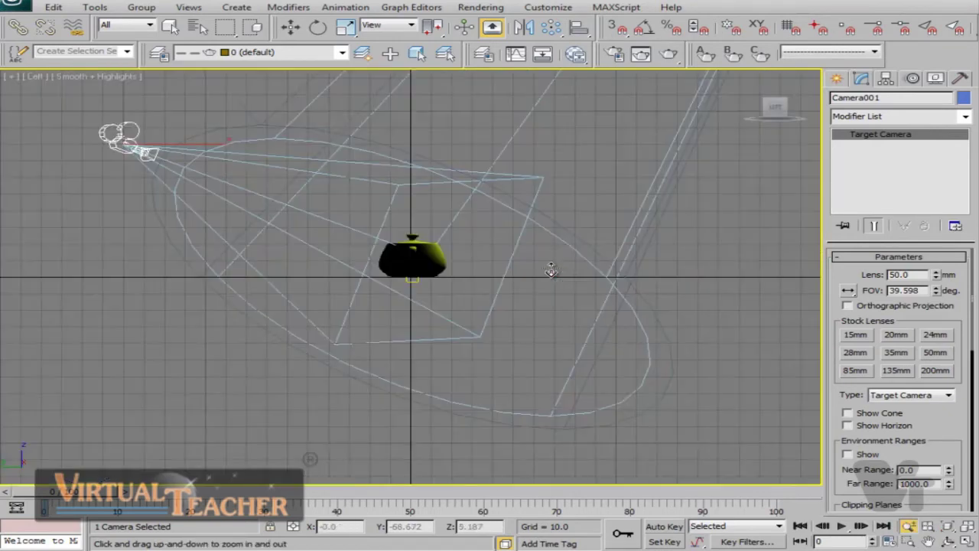
scroll(551, 271, "down", 2)
middle_click_drag(551, 271, 558, 340, "alt")
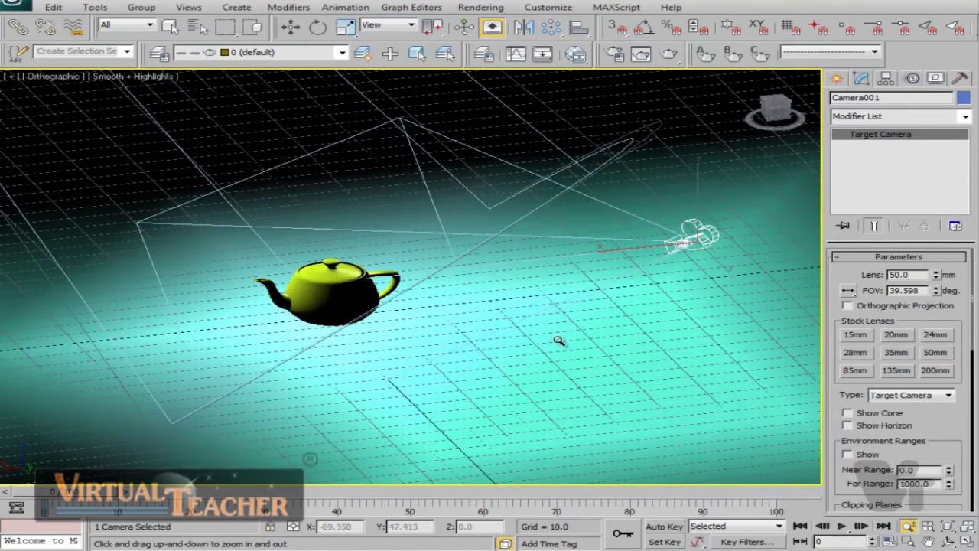
left_click_drag(559, 364, 634, 323)
key("c")
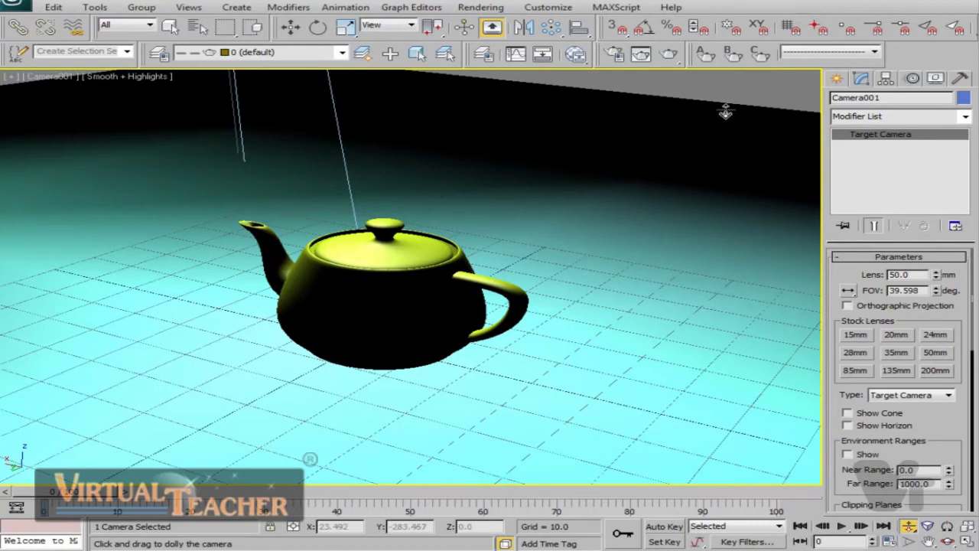
Render the Camera001 view to check it, then return to the Perspective viewport
left_click(669, 53)
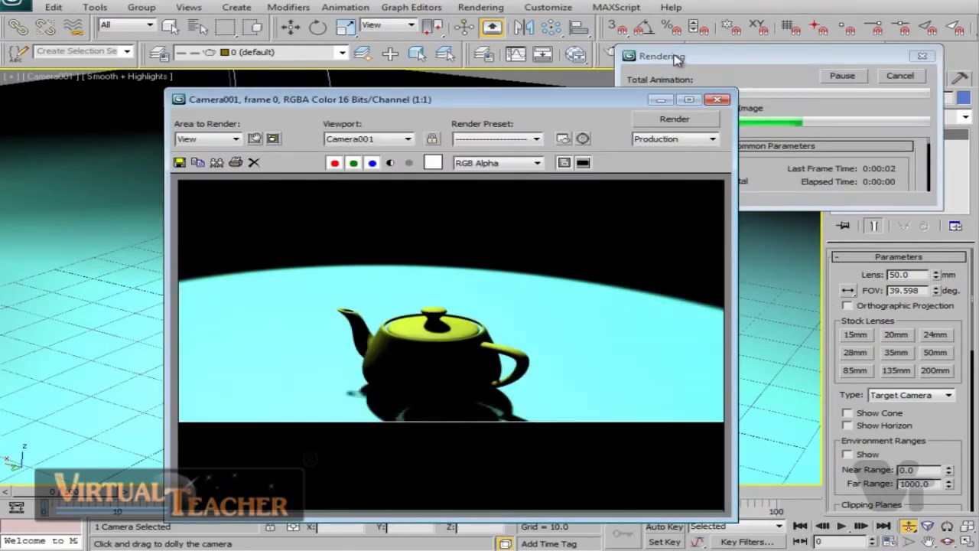
left_click(717, 100)
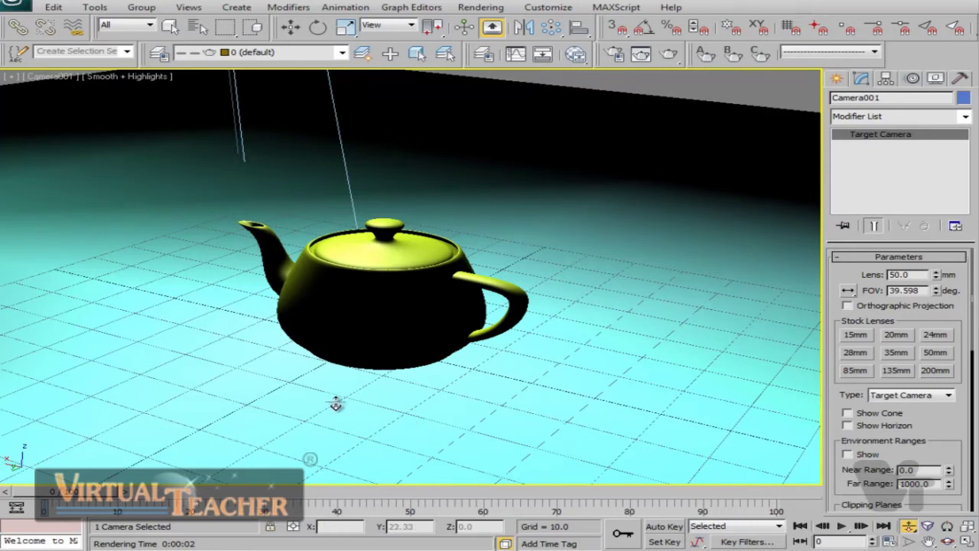
key("p")
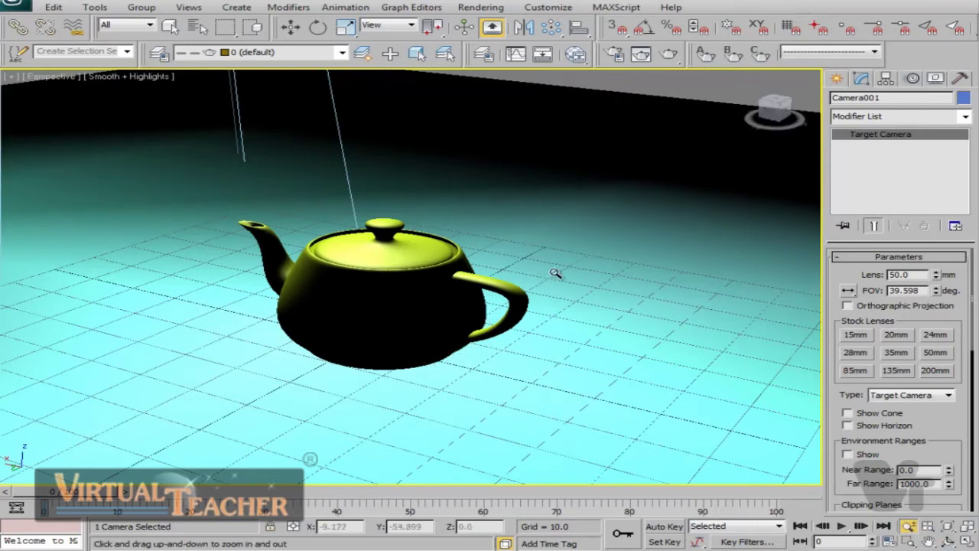
scroll(555, 273, "down", 5)
scroll(597, 275, "up", 4)
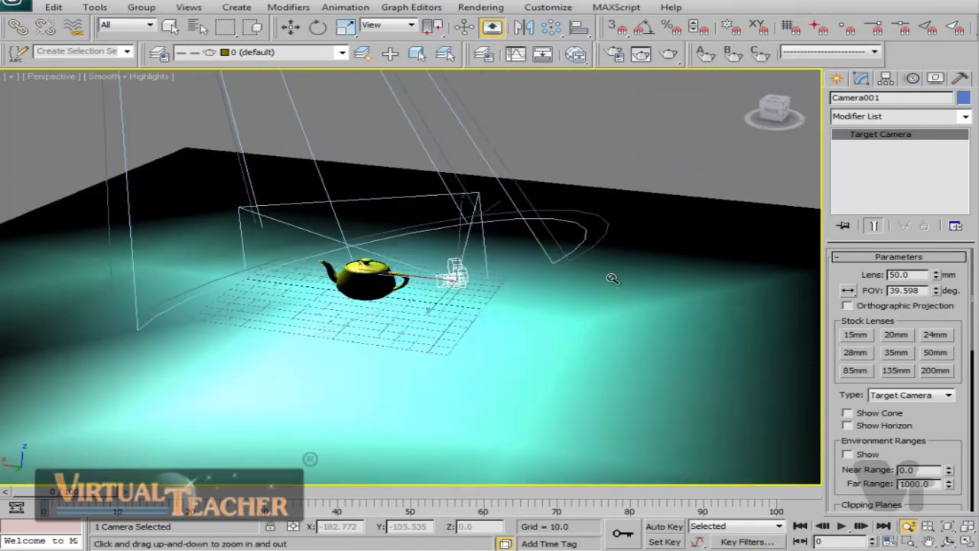
Select the floor plane Plane001 and open the Material Editor with its Modes menu
key("w")
left_click(542, 324)
scroll(466, 317, "up", 5)
scroll(581, 413, "down", 3)
left_click(582, 413)
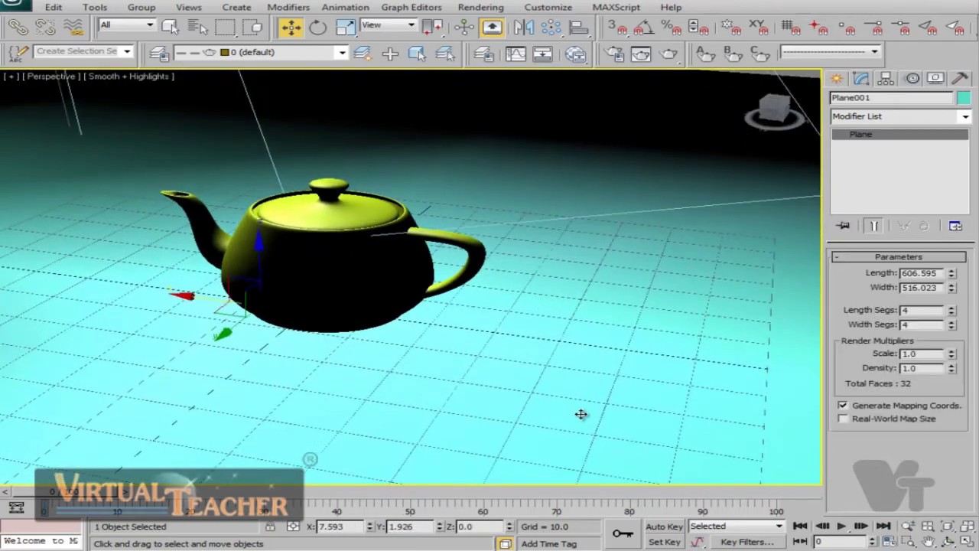
scroll(581, 387, "down", 2)
scroll(581, 387, "down", 3)
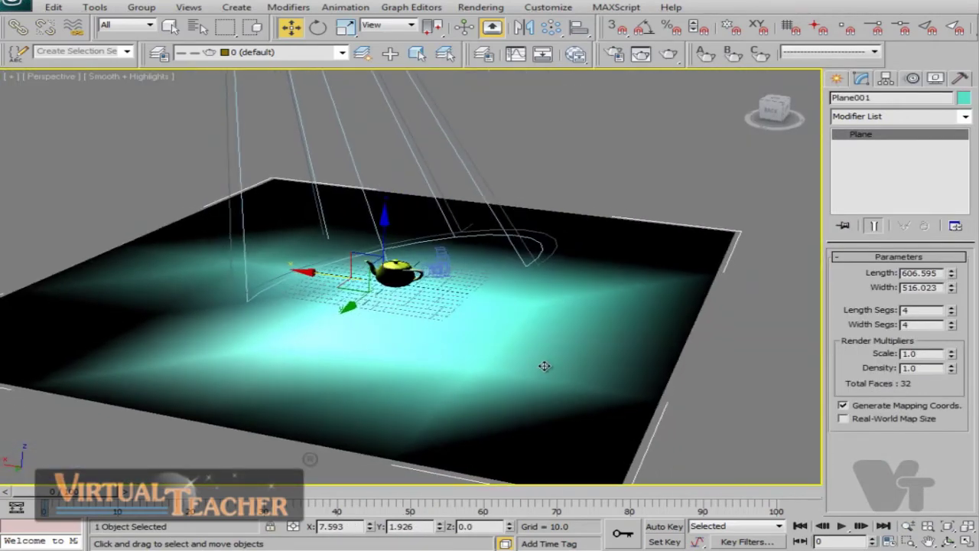
key("m")
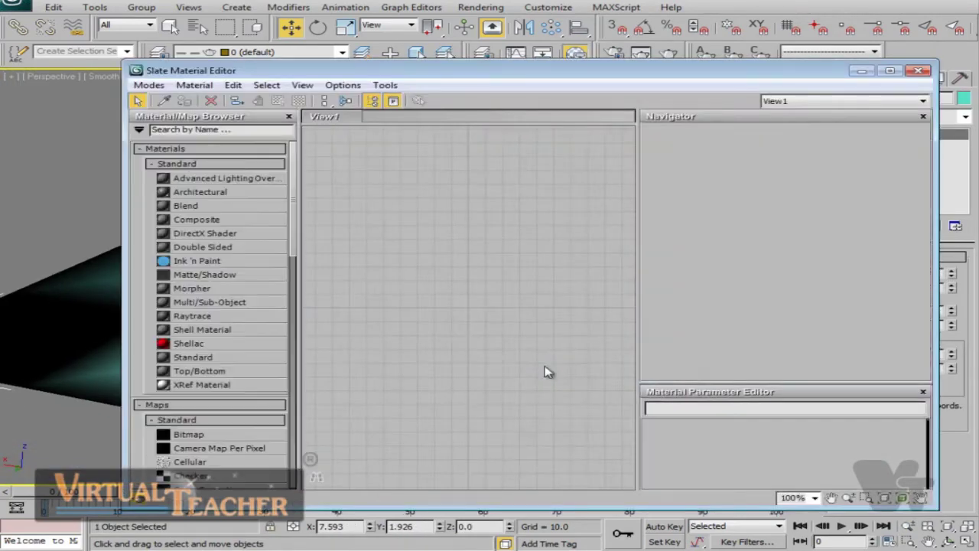
left_click(150, 86)
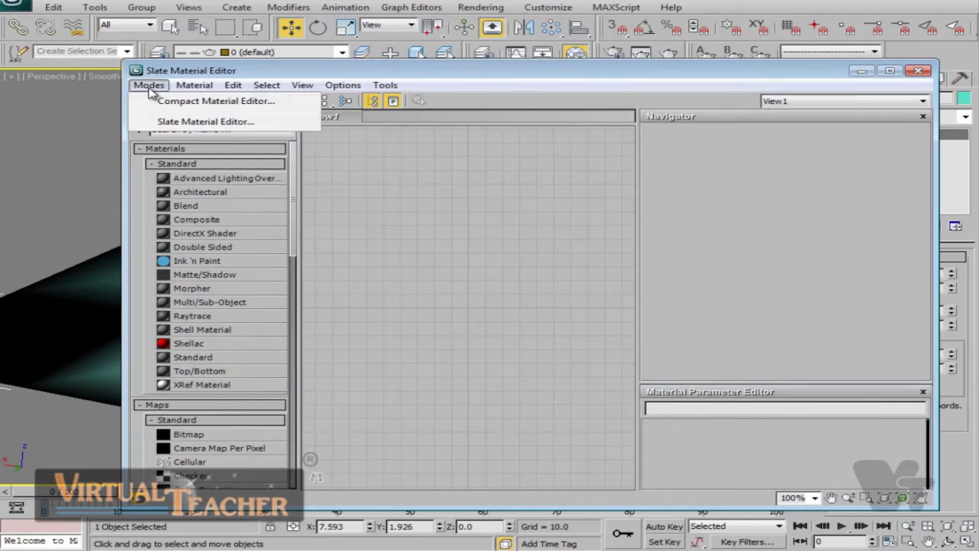
Switch to the Compact Material Editor and add a Bitmap to the Diffuse map slot
left_click(197, 104)
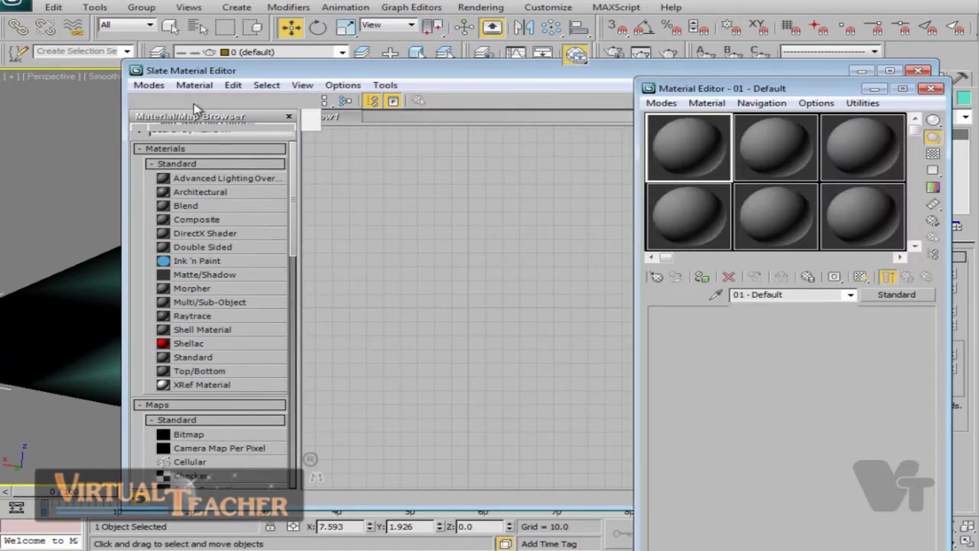
left_click_drag(752, 94, 631, 90)
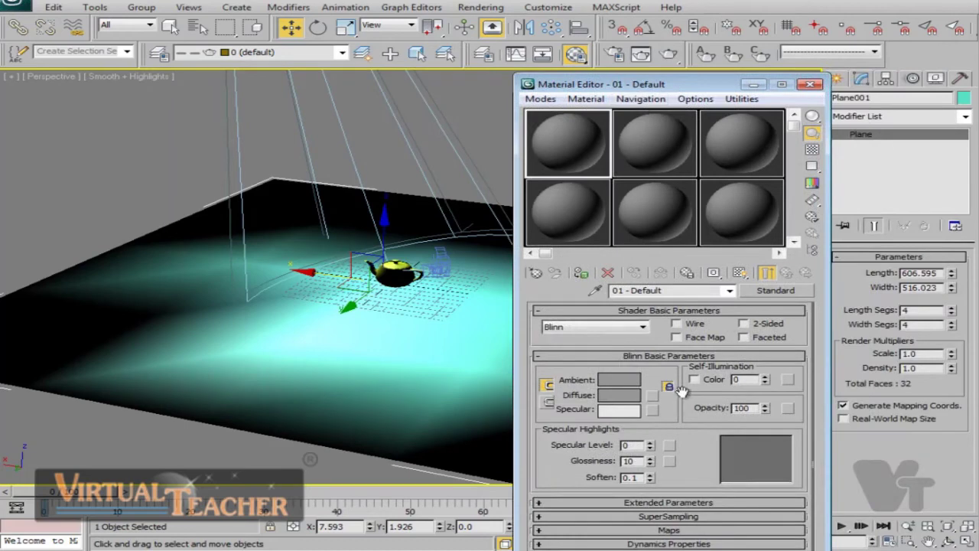
left_click(654, 394)
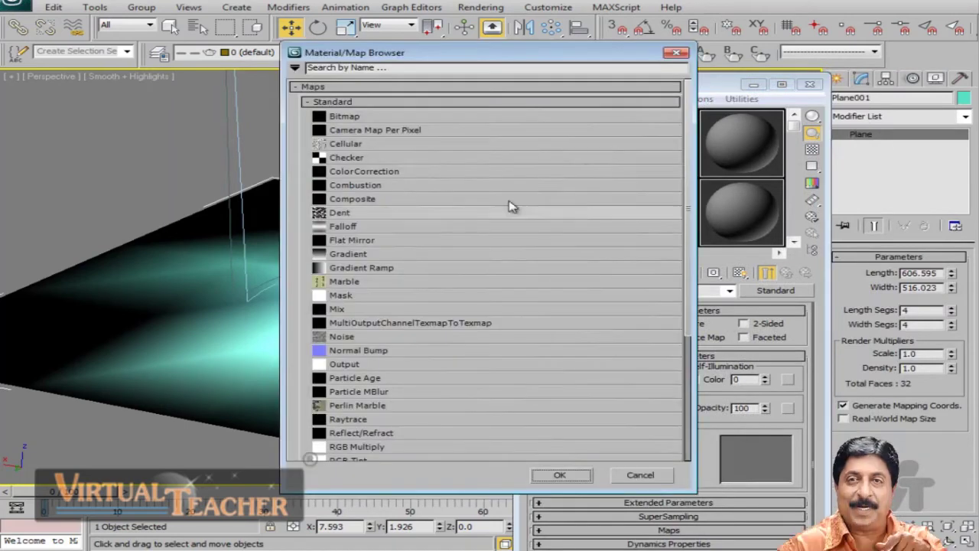
double_click(364, 119)
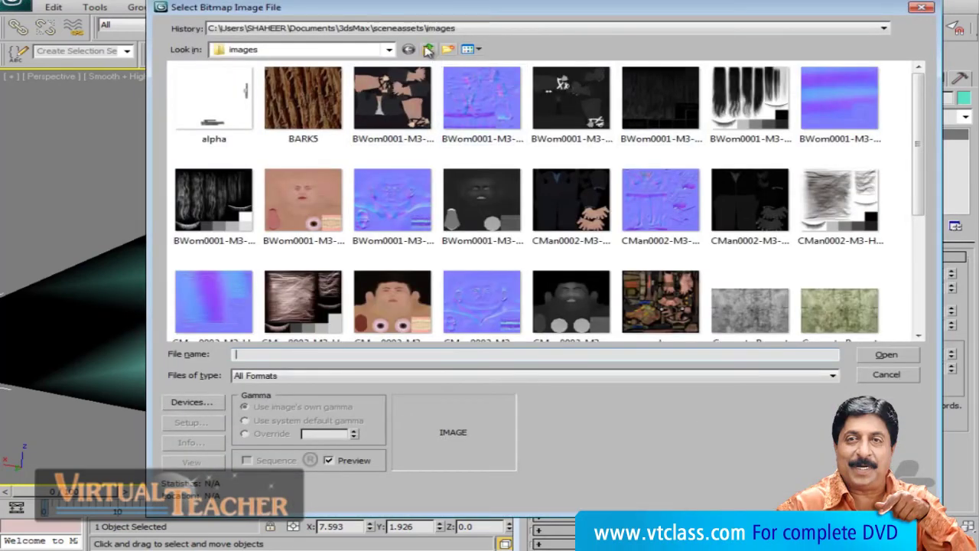
Load Desktop > Textures > WoodFine0039_2_L, assign the material to the plane and show it shaded
left_click(373, 52)
left_click(364, 72)
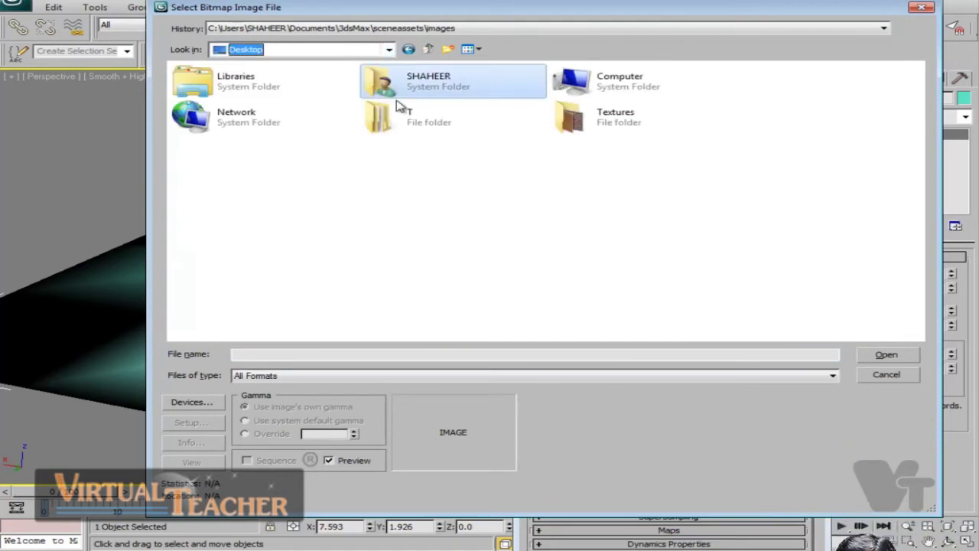
double_click(629, 131)
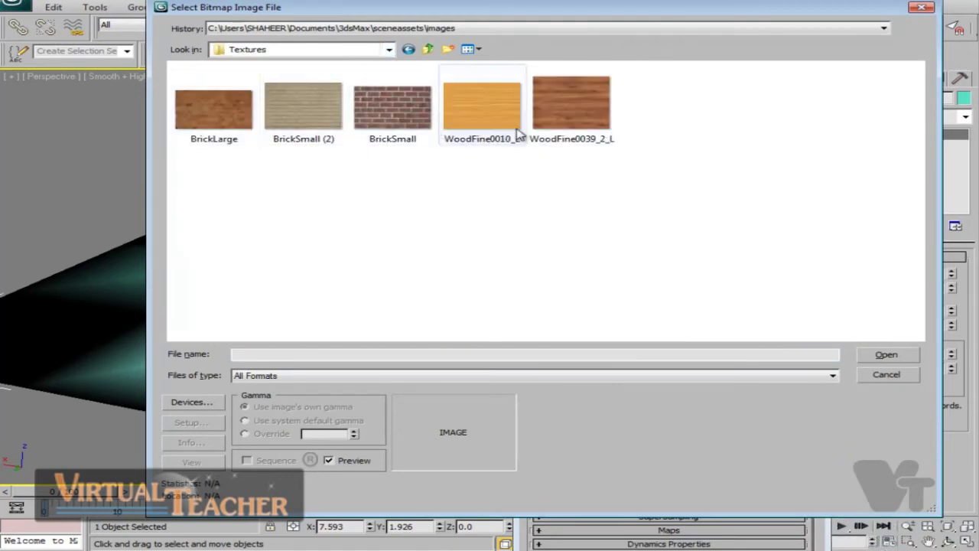
left_click(571, 114)
left_click(886, 356)
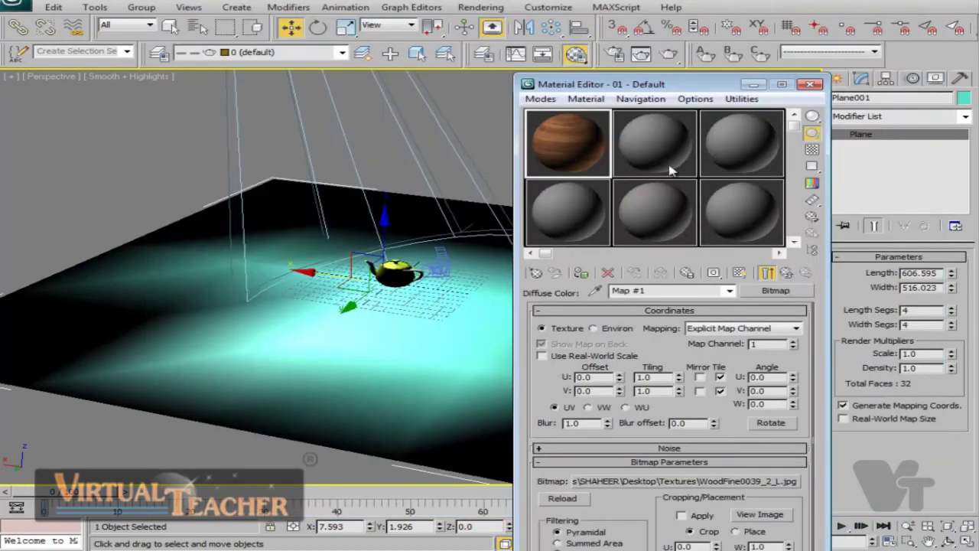
left_click(583, 273)
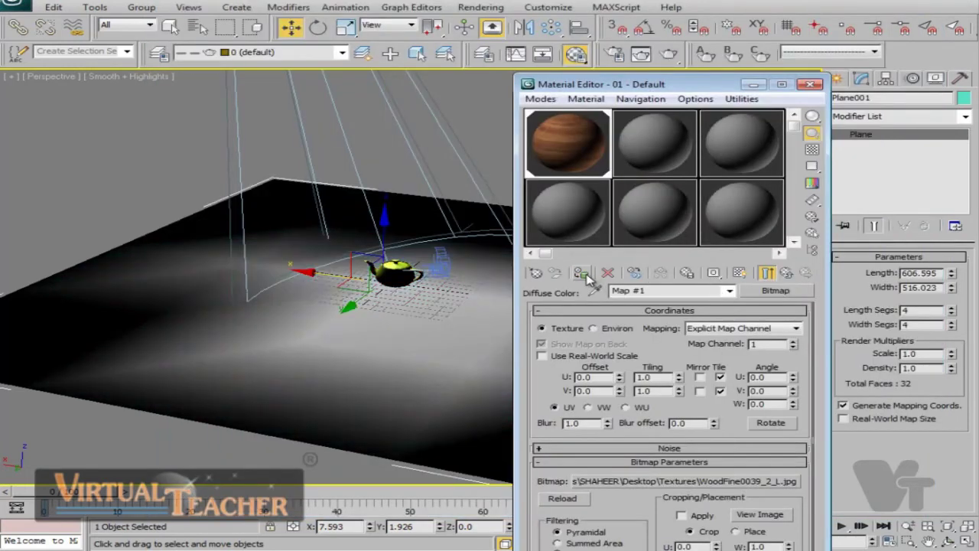
left_click(738, 273)
scroll(444, 331, "up", 5)
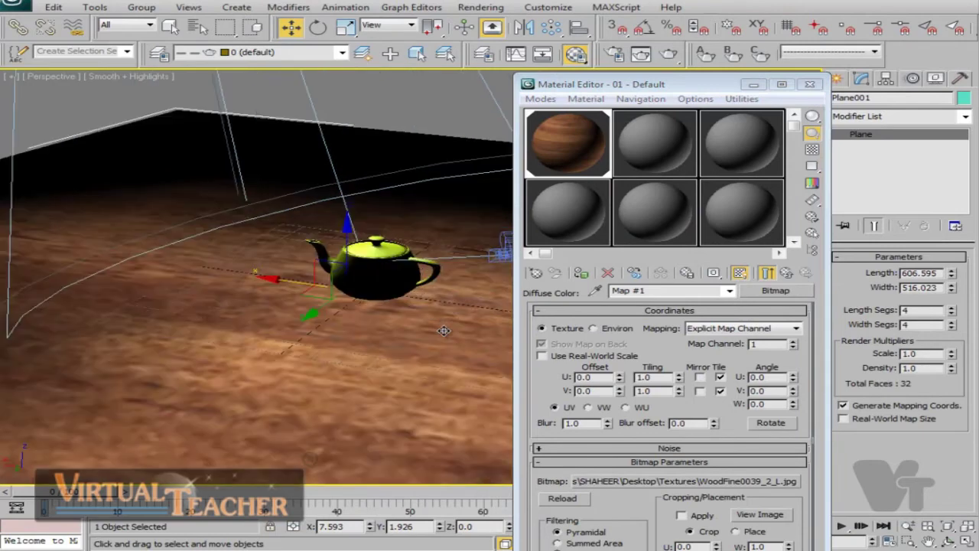
Back on the floor material, set Specular Level and Glossiness to 25
left_click(785, 274)
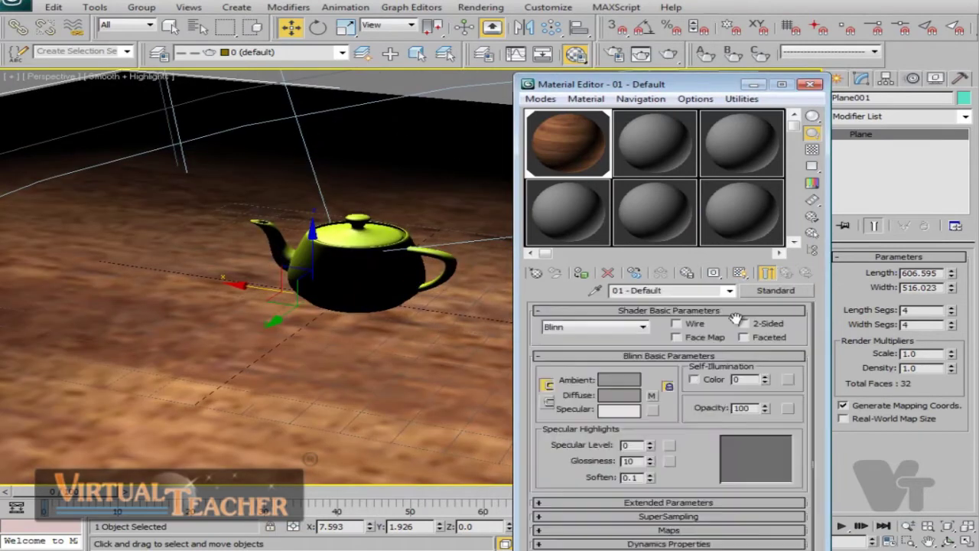
left_click_drag(651, 447, 650, 424)
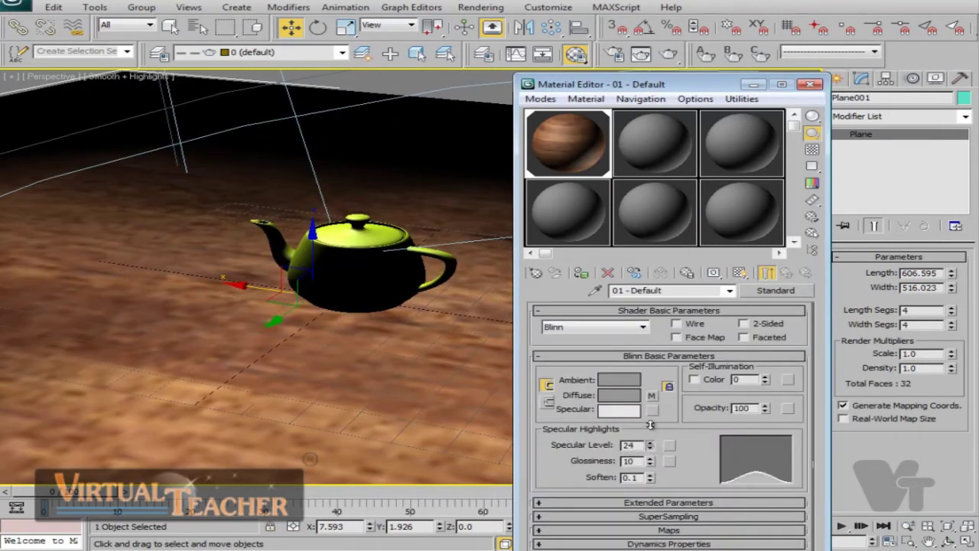
left_click_drag(651, 462, 650, 445)
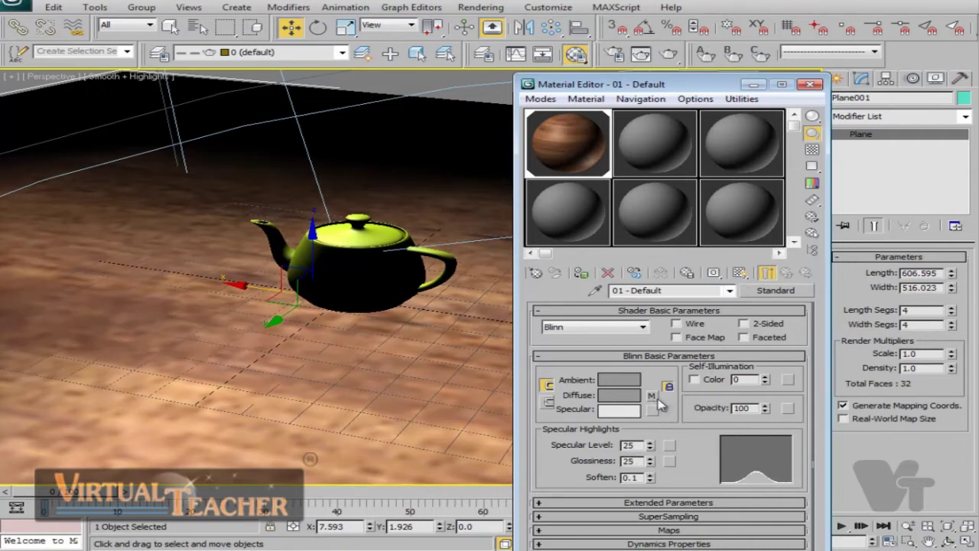
Copy the diffuse wood map and paste it into the Bump channel at 30
right_click(651, 396)
left_click(678, 429)
scroll(684, 524, "down", 1)
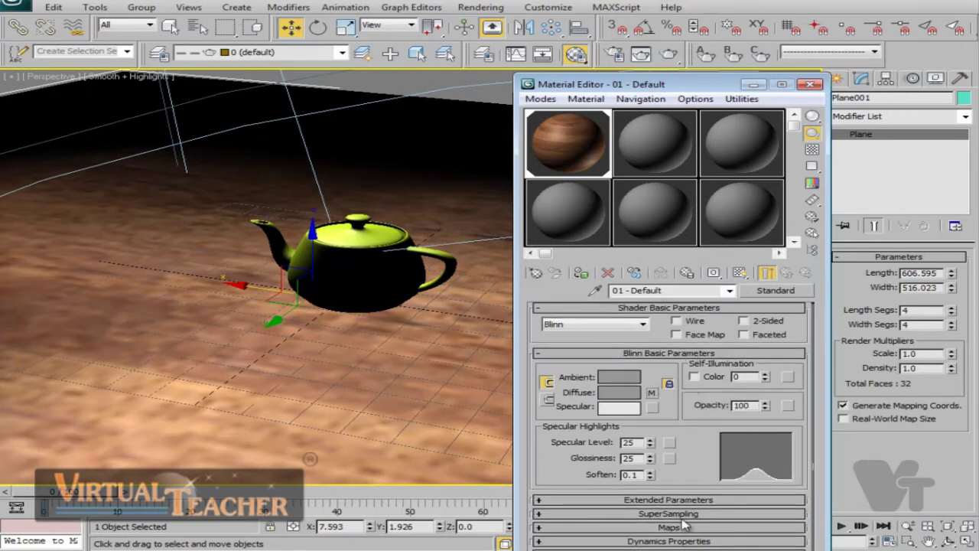
left_click(684, 528)
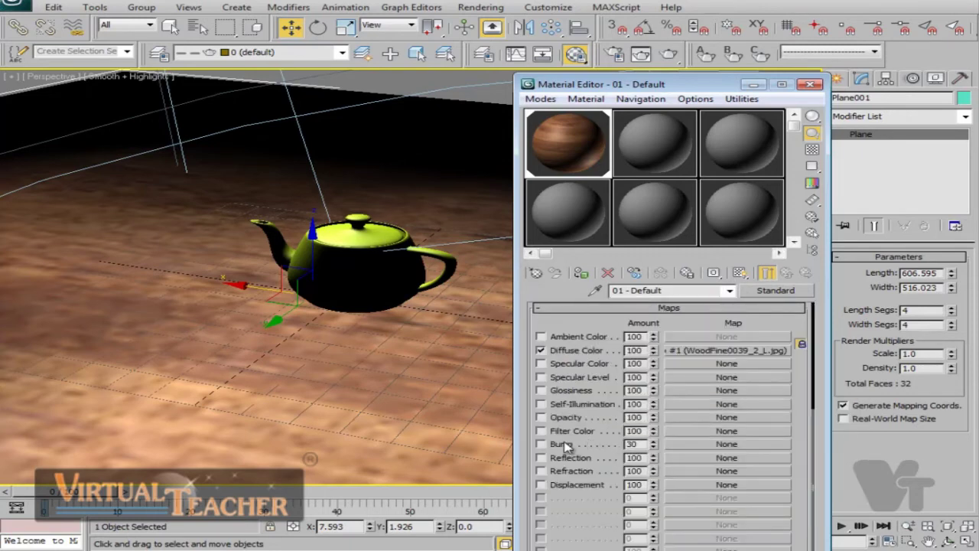
right_click(693, 452)
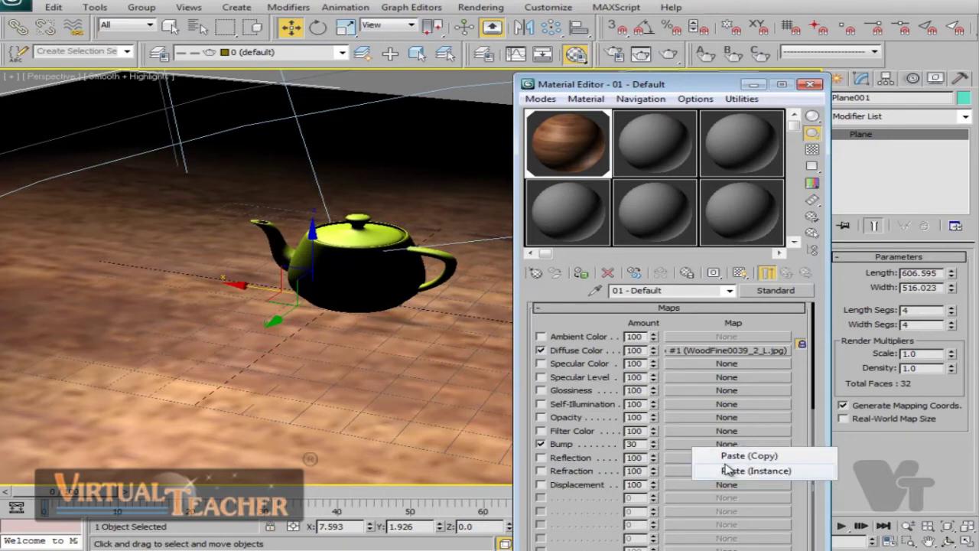
left_click(735, 460)
middle_click_drag(448, 290, 458, 298)
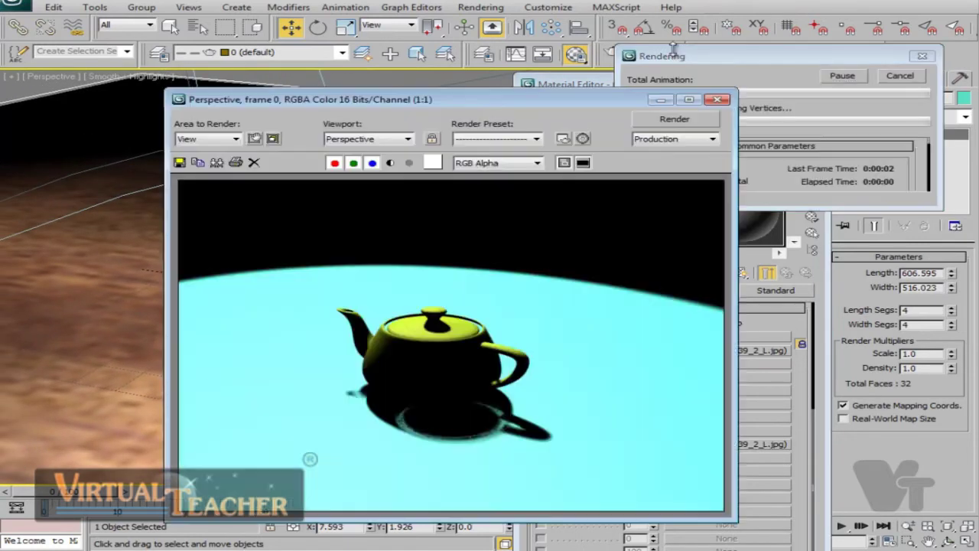
Render the perspective view of the teapot casting its shadow on the wood floor
left_click(670, 52)
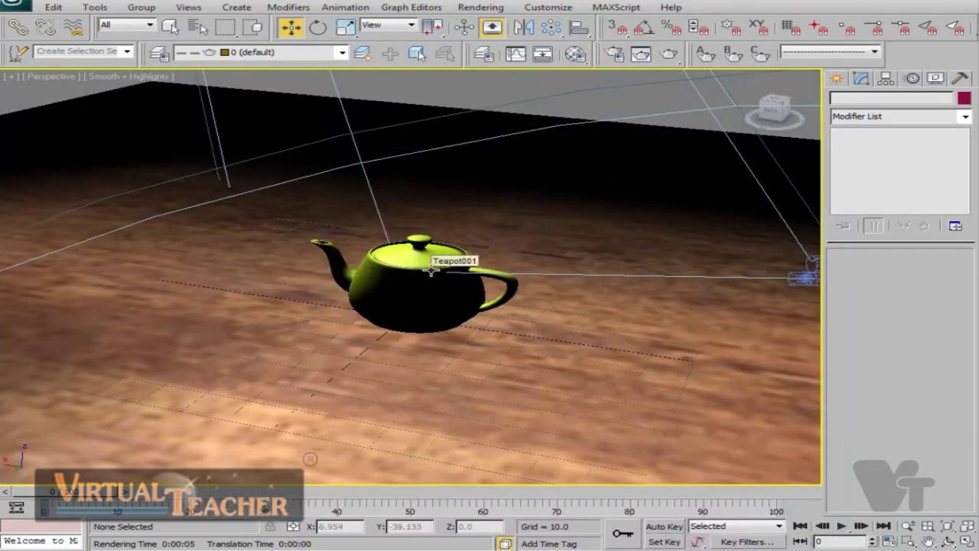
Reset the Material Editor slots and switch the first slot's shader to Phong
key("m")
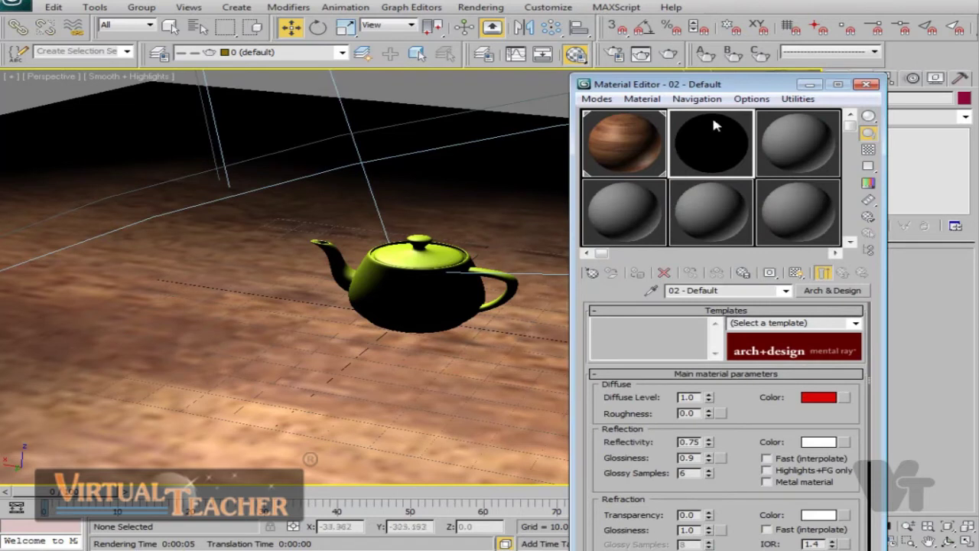
left_click(798, 98)
left_click(784, 180)
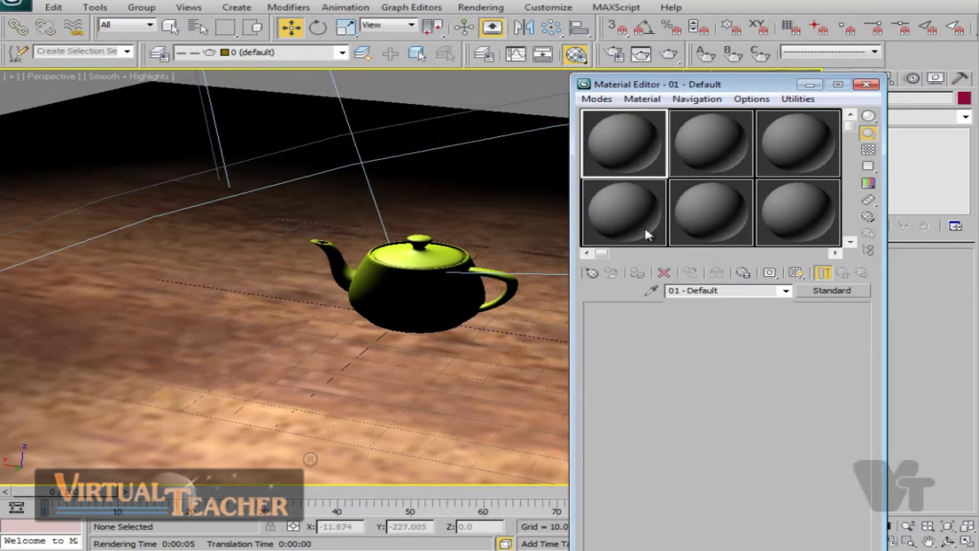
left_click(645, 149)
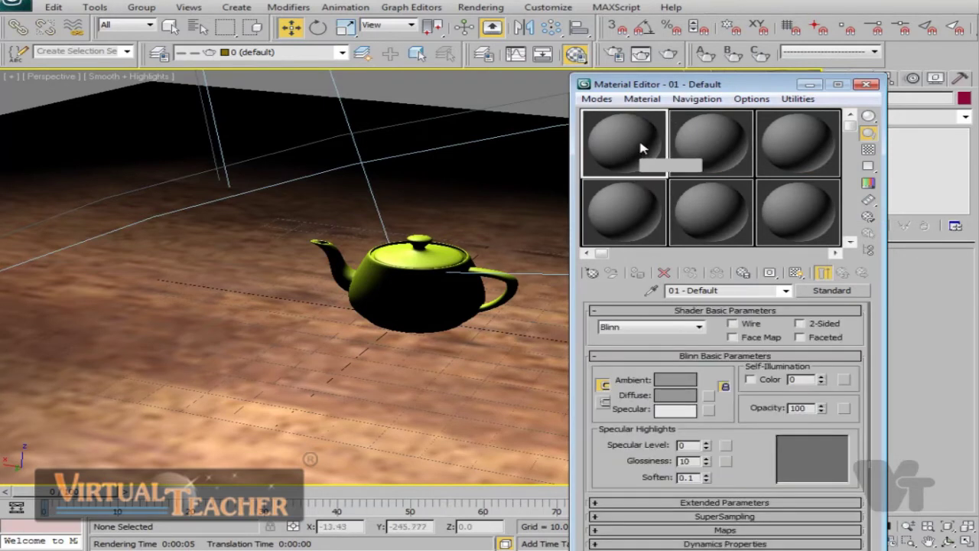
left_click(698, 327)
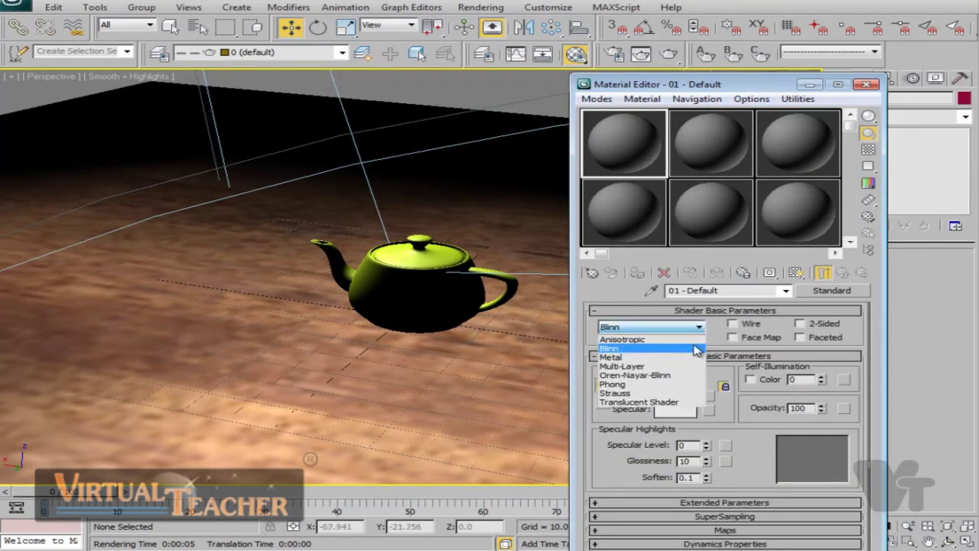
left_click(683, 384)
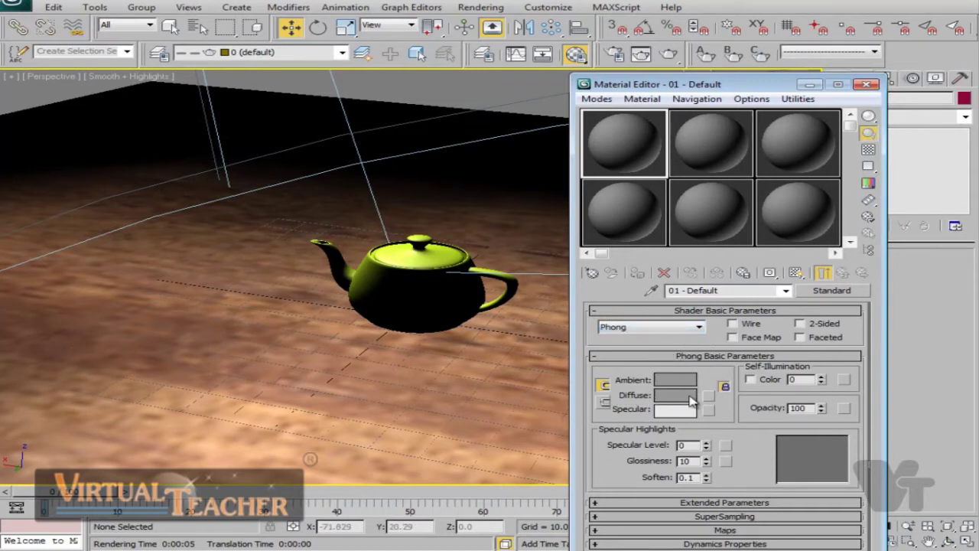
Set the material's diffuse colour to a saturated dark red
left_click(691, 395)
left_click(374, 105)
left_click(341, 70)
left_click(480, 91)
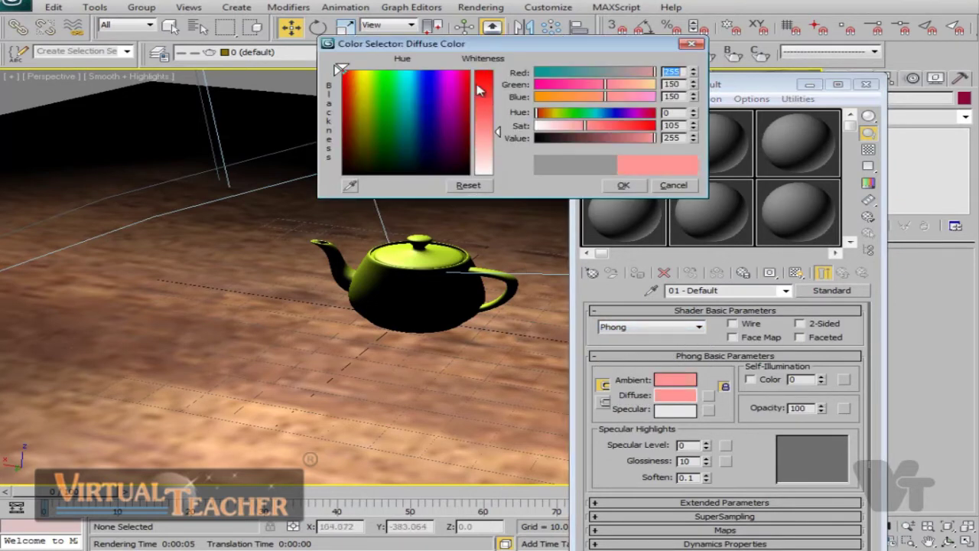
left_click_drag(490, 85, 490, 72)
left_click_drag(621, 140, 633, 139)
left_click(640, 187)
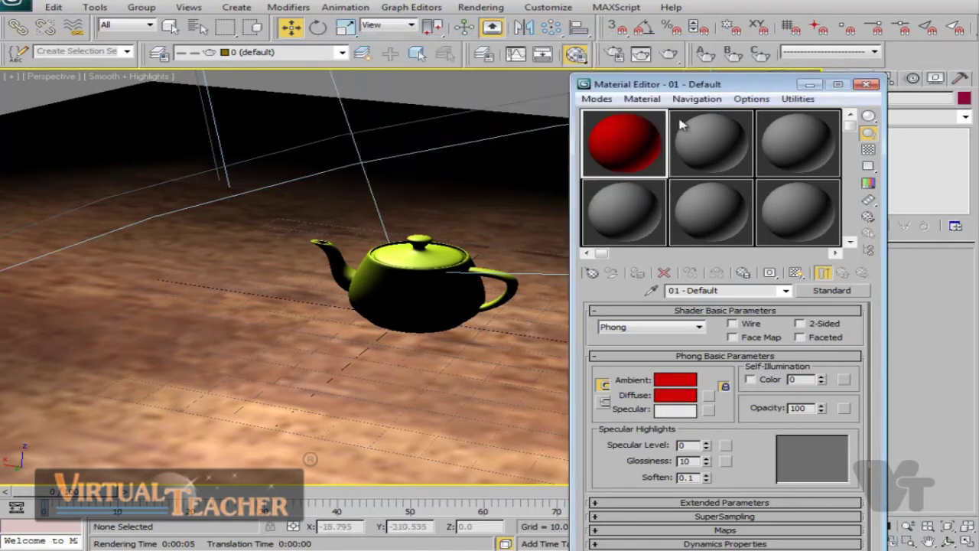
Raise the material's Specular Level to 92 and Glossiness to 46
left_click_drag(730, 431, 730, 368)
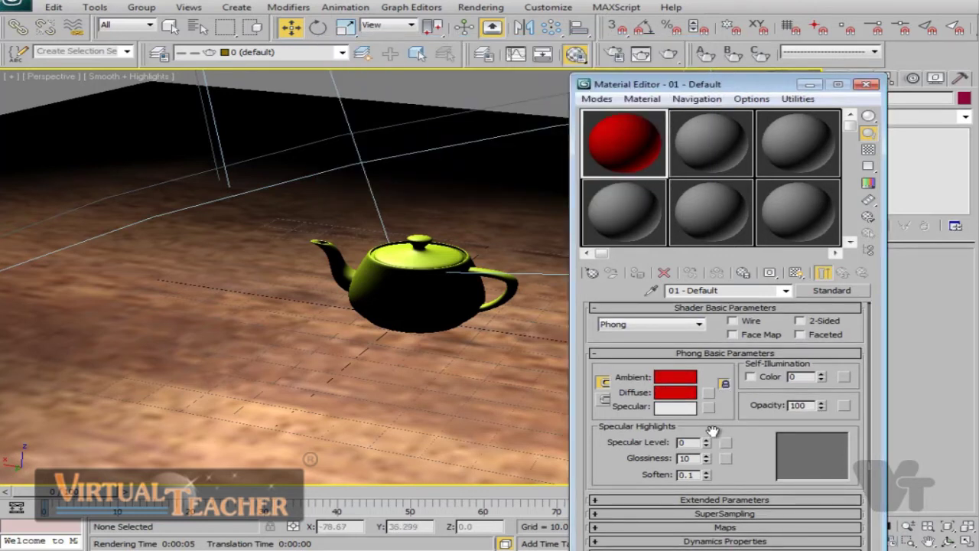
left_click_drag(709, 445, 709, 376)
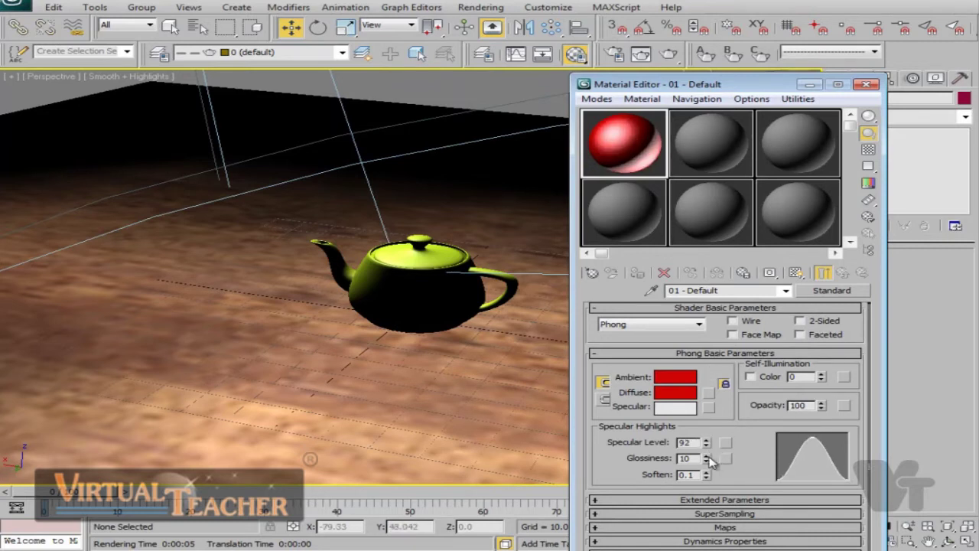
left_click_drag(710, 459, 712, 432)
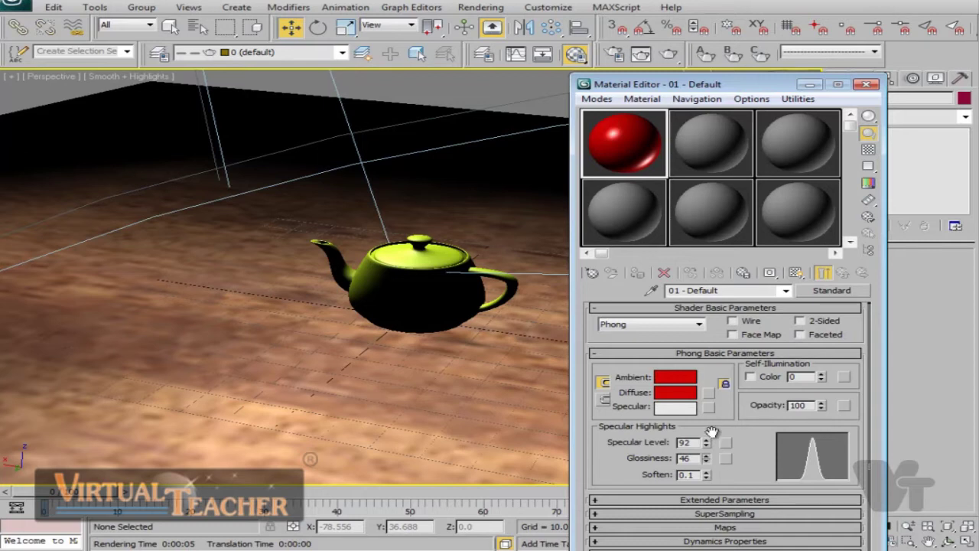
scroll(747, 445, "up", 1)
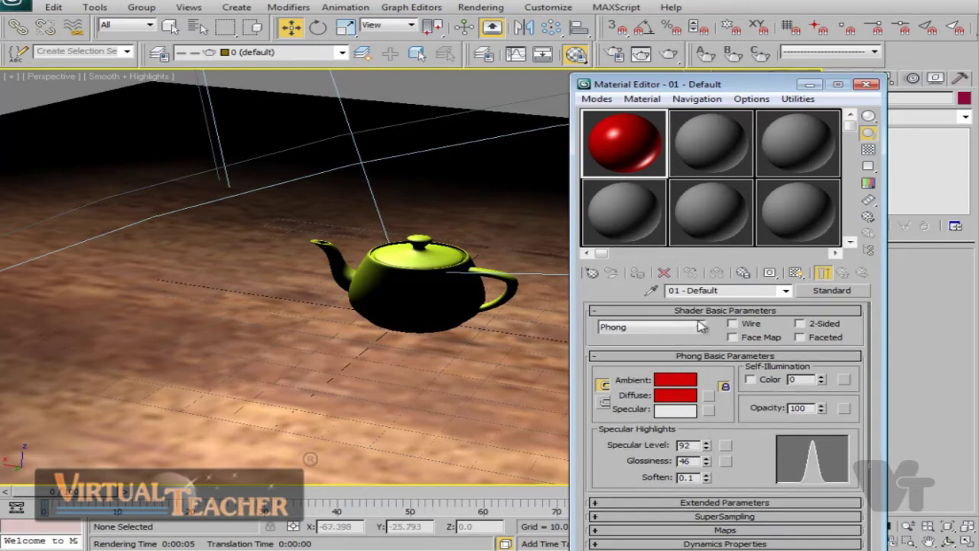
Assign the red Phong material to the teapot under a renamed material name
left_click_drag(632, 140, 436, 289)
left_click(435, 264)
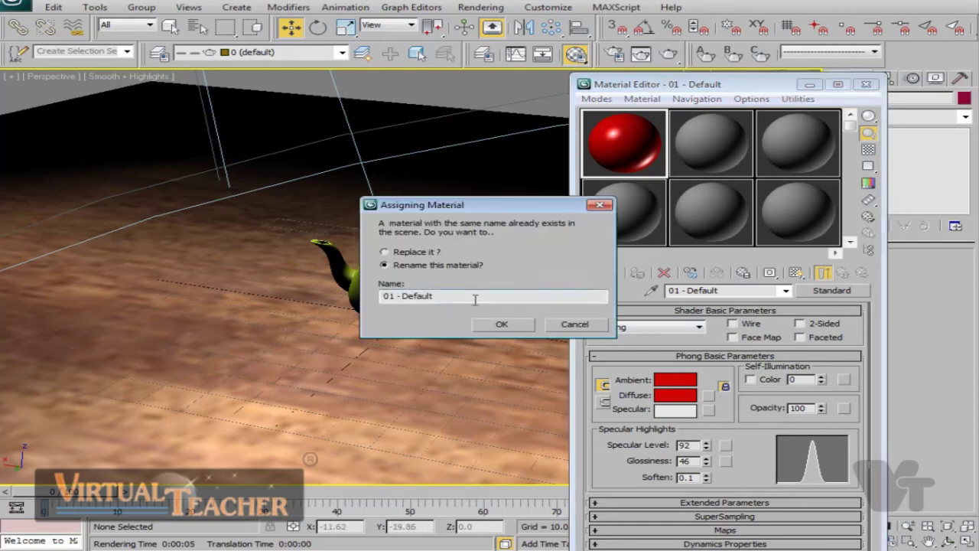
left_click(501, 324)
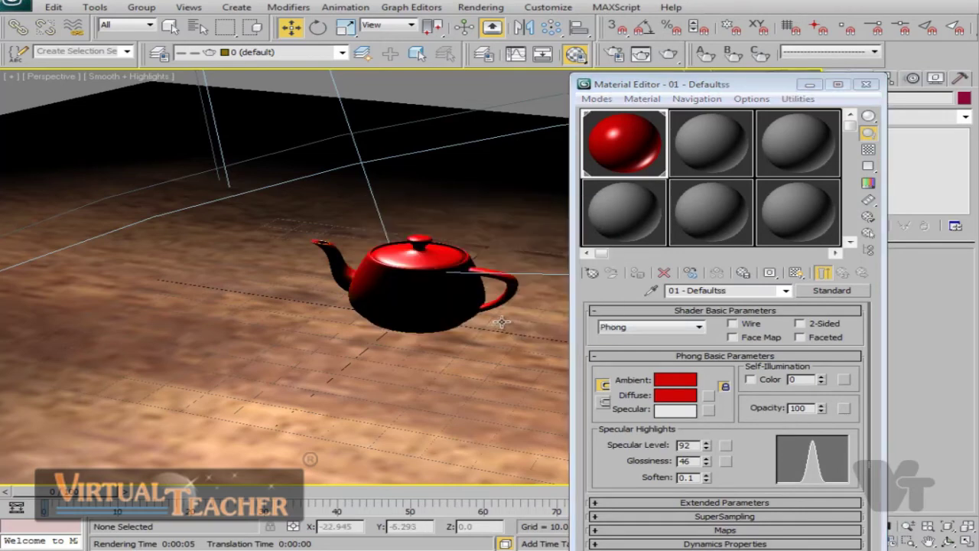
left_click(866, 84)
Render the red glossy teapot with its shadow, close the frame and zoom out the Perspective view
left_click(668, 54)
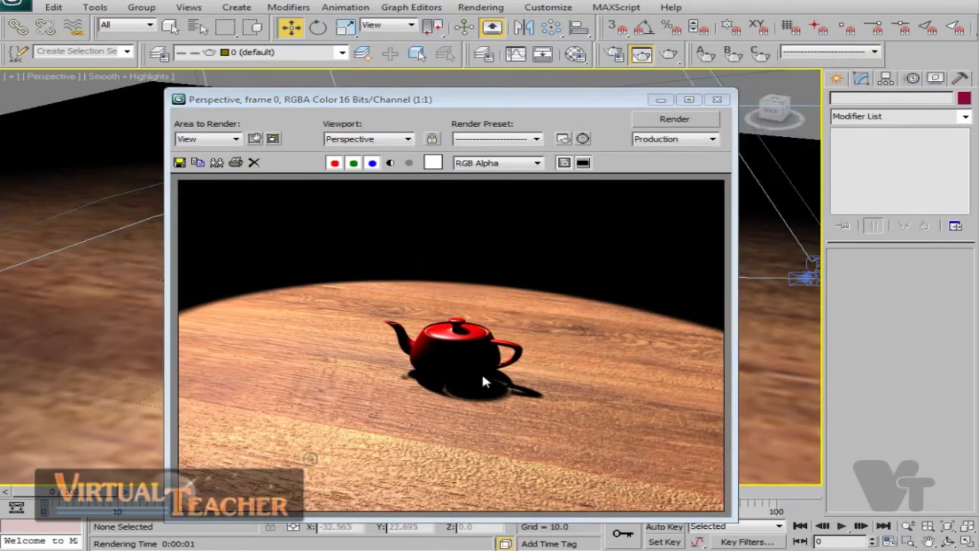
left_click(720, 100)
scroll(502, 302, "down", 10)
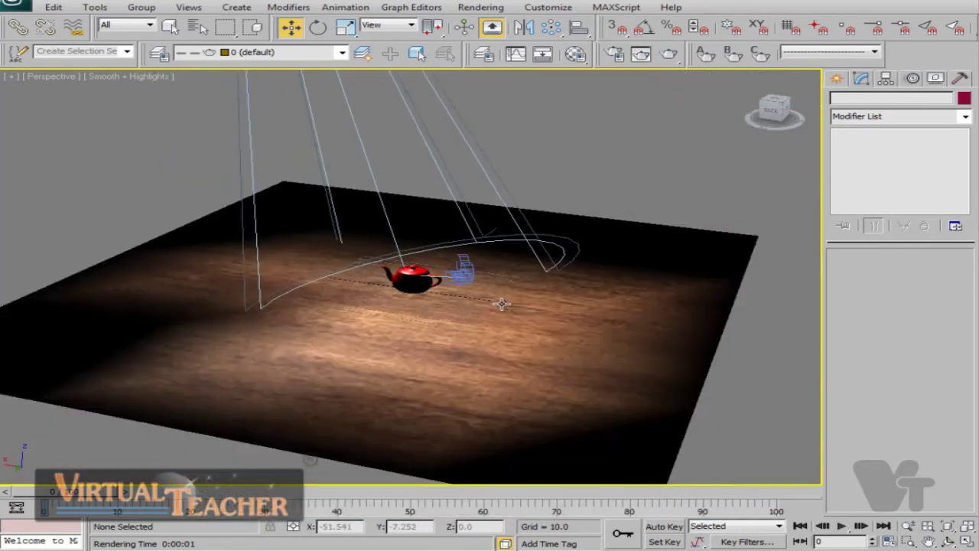
scroll(502, 304, "down", 5)
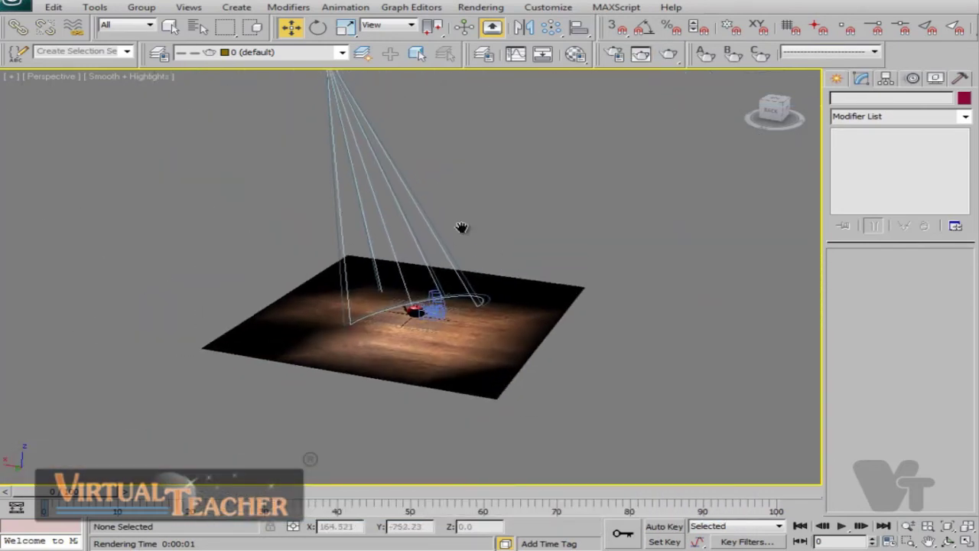
Shift-clone Spot001 as a copy, Spot002, off to the side
left_click(334, 107)
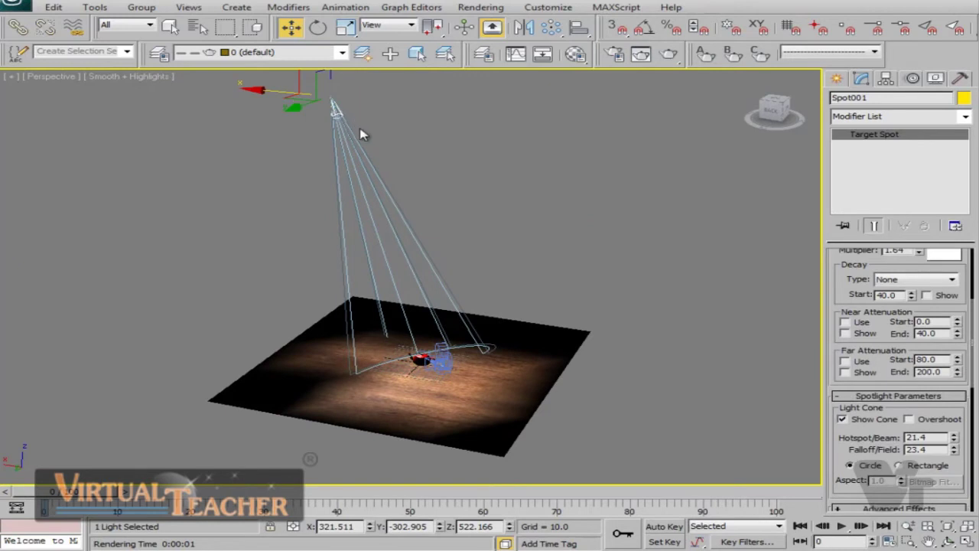
middle_click_drag(363, 135, 371, 151)
mouse_move(273, 121)
left_mouse_down("shift")
mouse_move(367, 145)
mouse_move(449, 142)
mouse_move(638, 190)
mouse_move(677, 205)
mouse_move(619, 201)
mouse_move(658, 213)
mouse_move(656, 230)
left_mouse_up("shift")
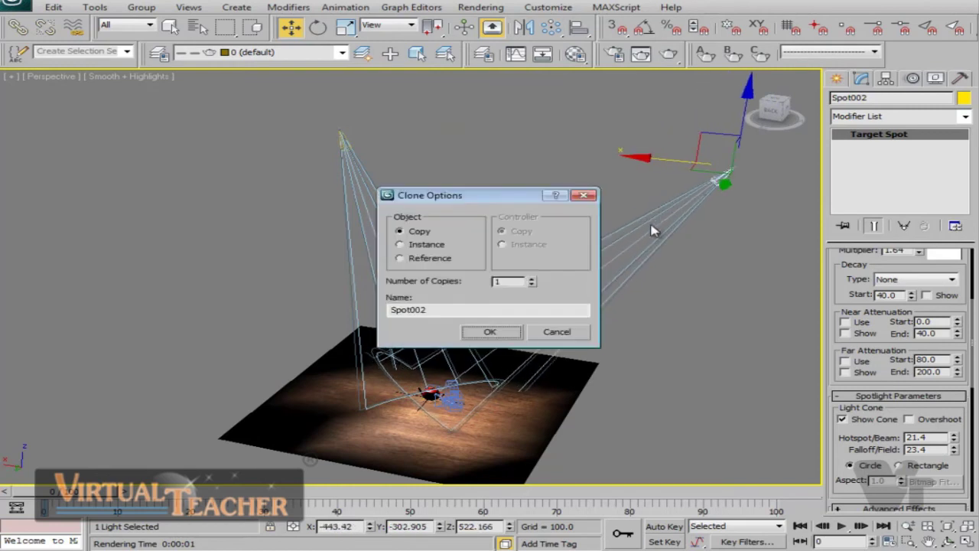
left_click(497, 333)
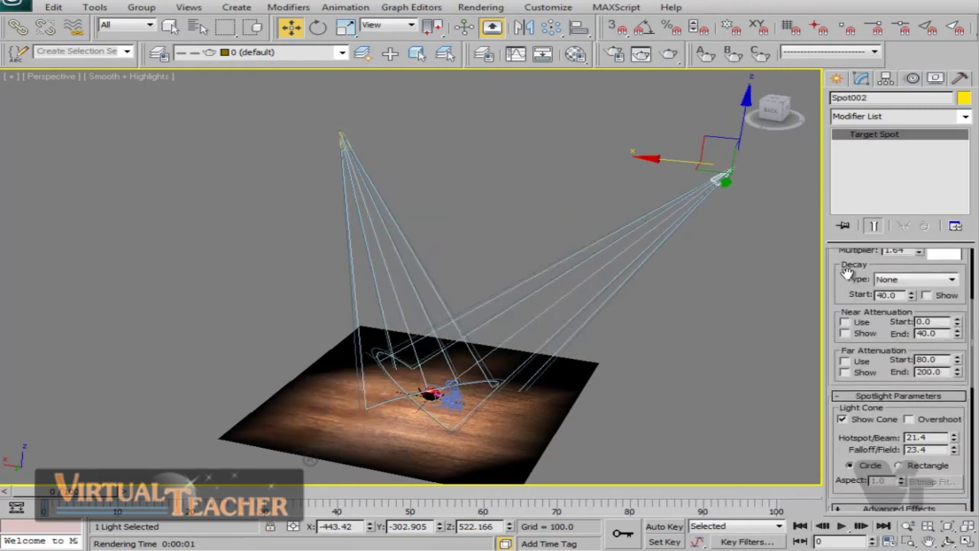
Give Spot002 multiplier 1.197, hotspot 40.1 and falloff 42.1, then view through Camera001
left_click_drag(841, 282, 838, 370)
left_click_drag(919, 339, 920, 361)
left_click_drag(846, 360, 848, 234)
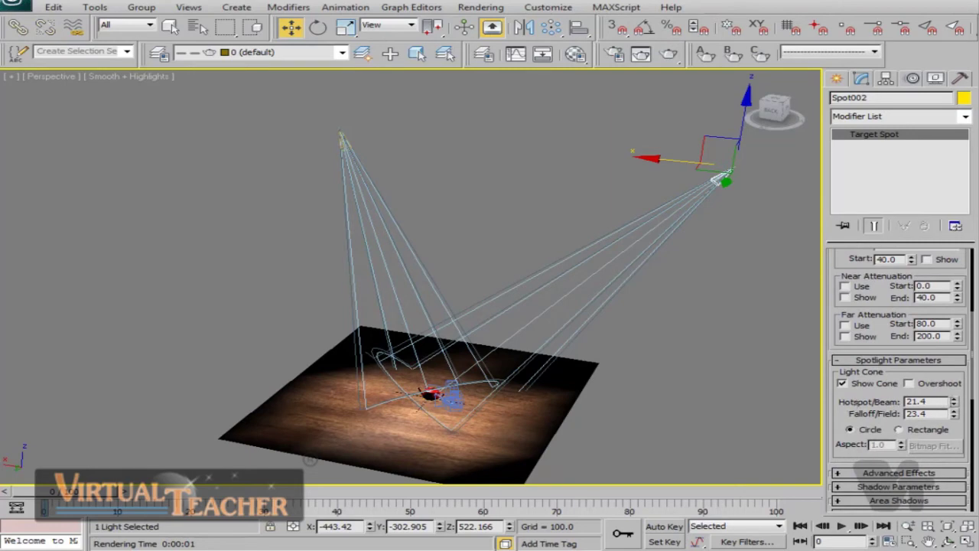
left_click_drag(955, 406, 956, 376)
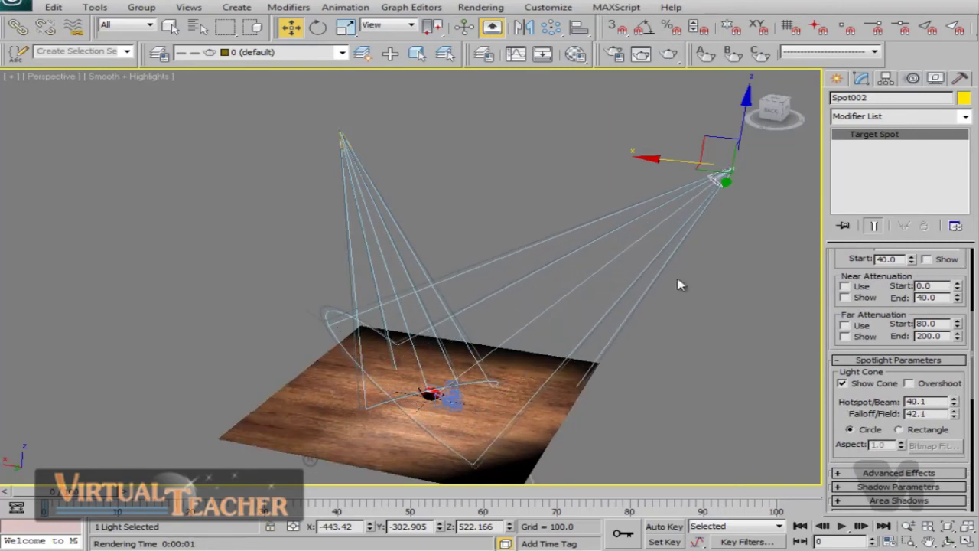
key("c")
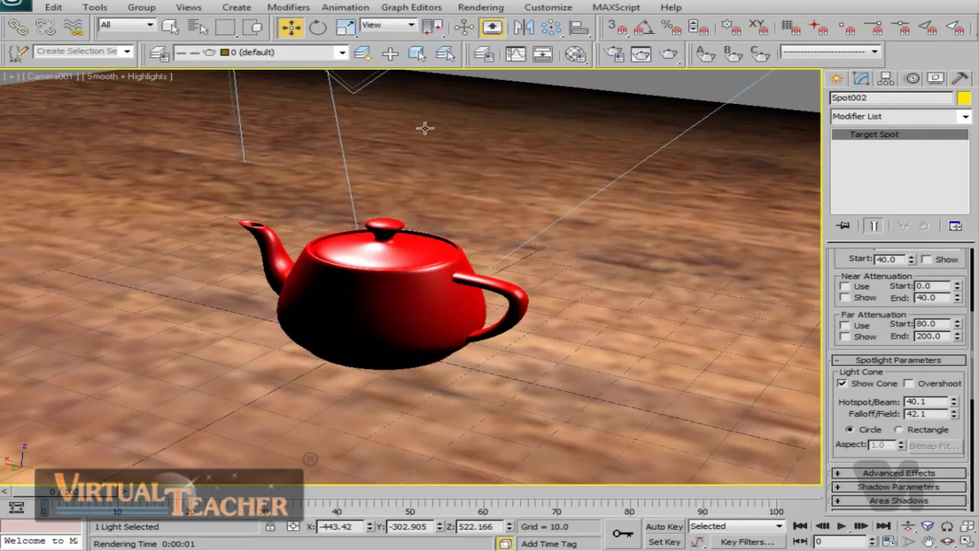
Render the Camera001 view showing the teapot's two shadows and close the preview
left_click(668, 53)
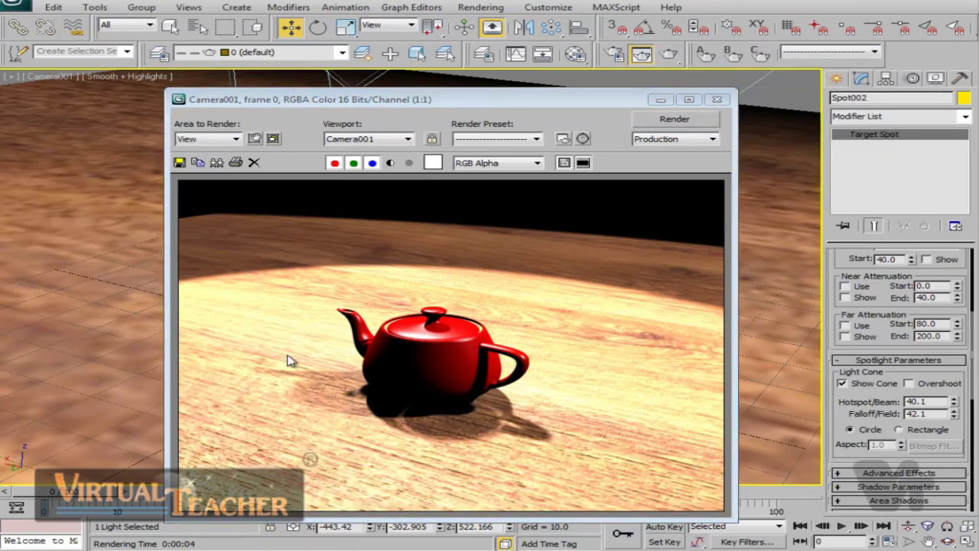
left_click(717, 99)
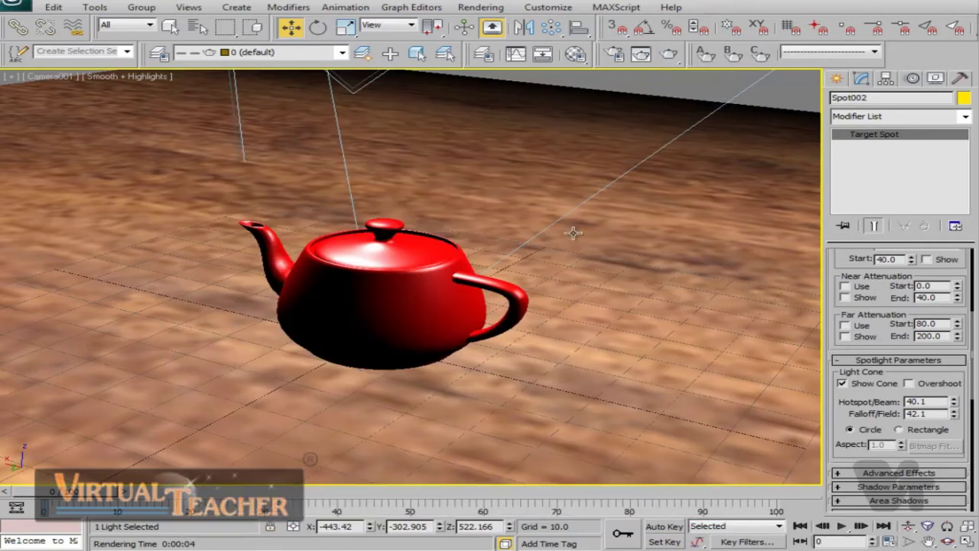
Return to Perspective, zoom to the whole scene and delete both spotlights
key("p")
key("z")
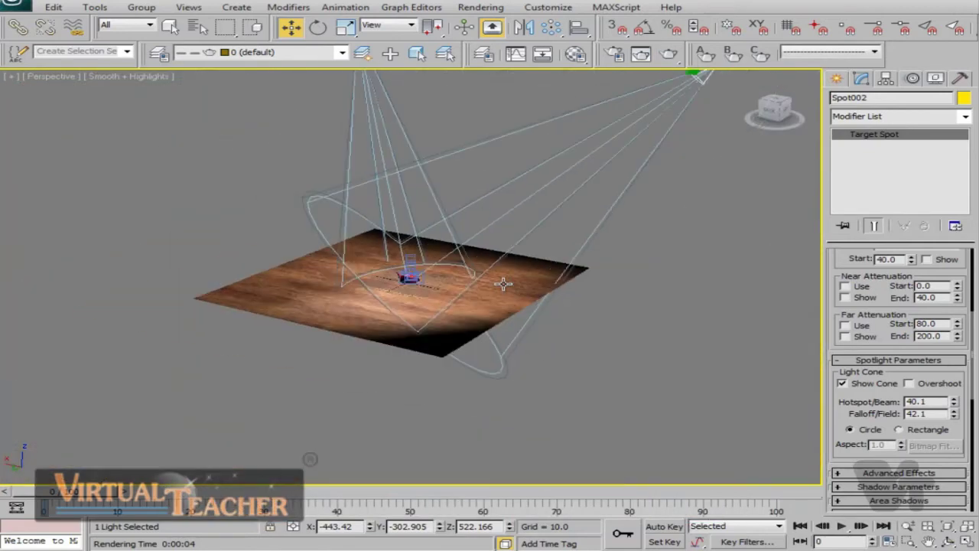
left_click_drag(300, 143, 694, 226)
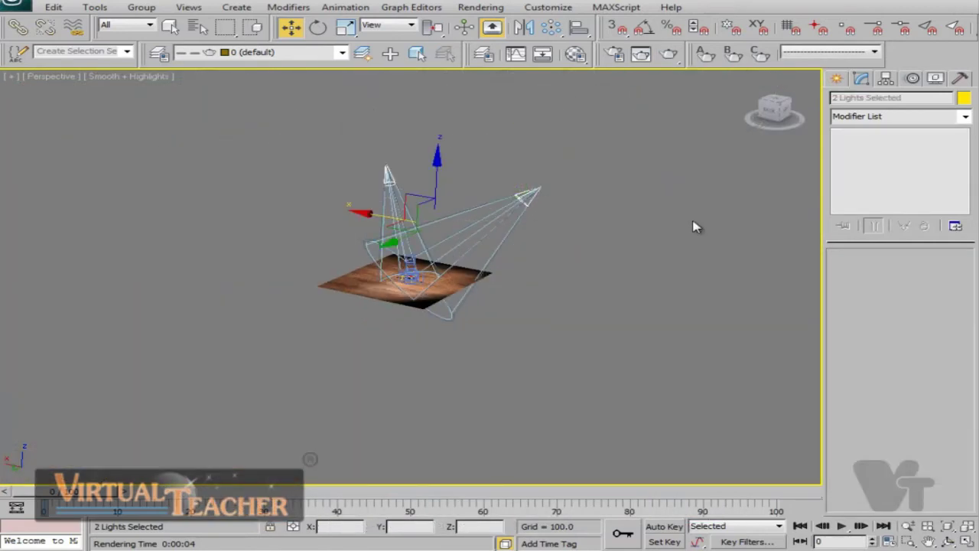
key("Delete")
Place a skylight, Sky001, on the plane left of the teapot and render to check it
scroll(680, 238, "up", 10)
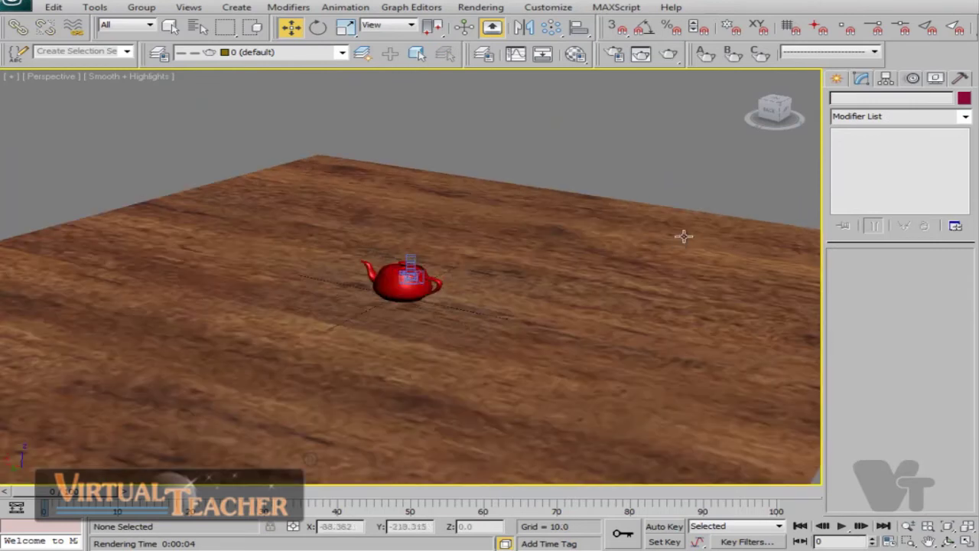
left_click(838, 81)
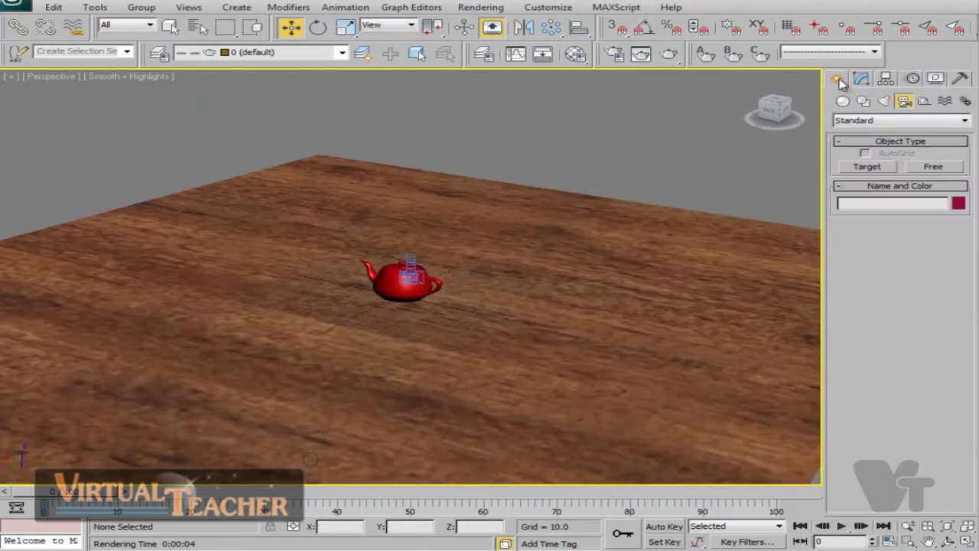
left_click(883, 101)
left_click(935, 196)
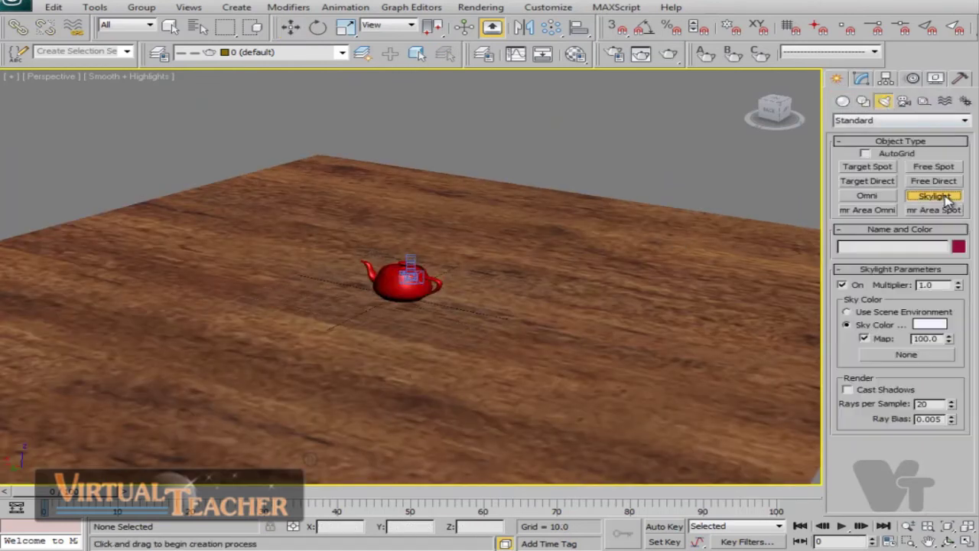
left_click(120, 295)
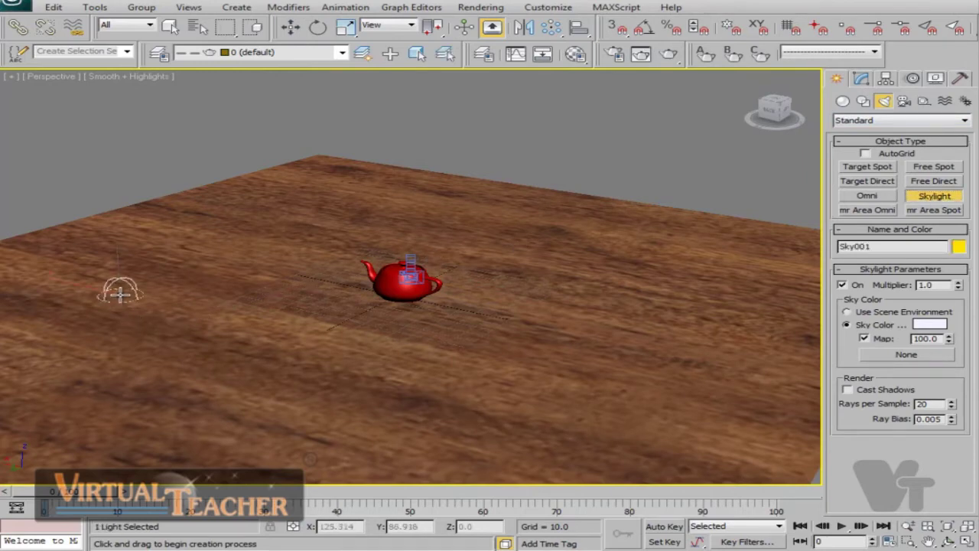
key("w")
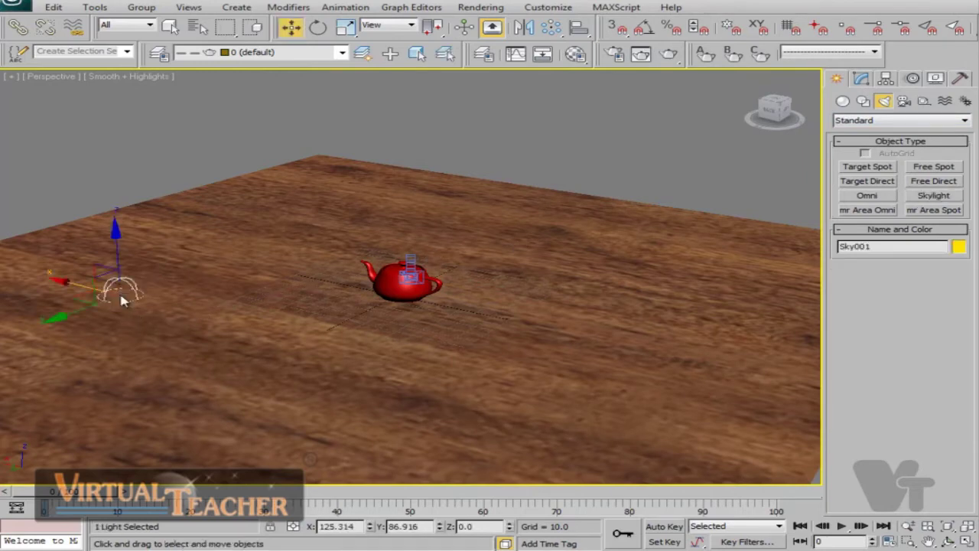
left_click(669, 52)
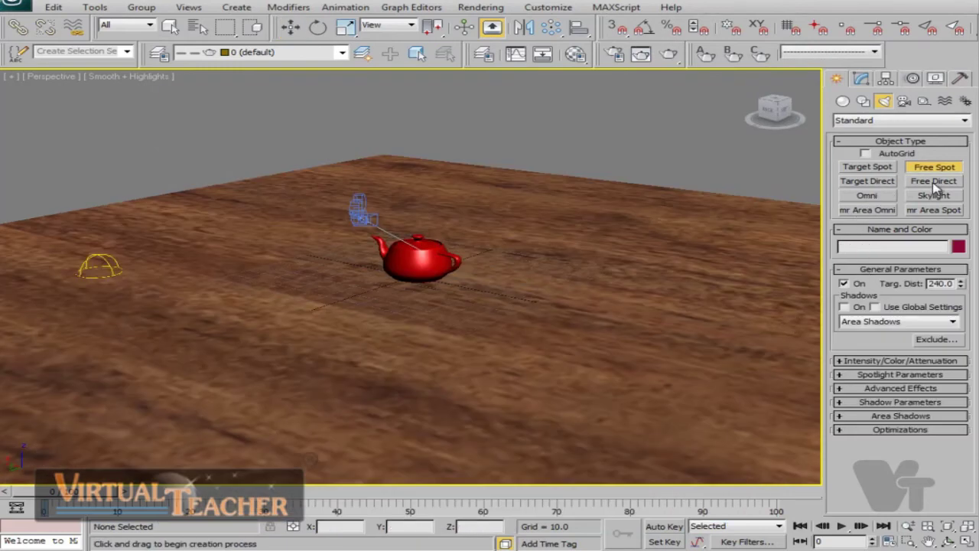
Create Omni001 and move it high above the wooden floor
left_click(872, 196)
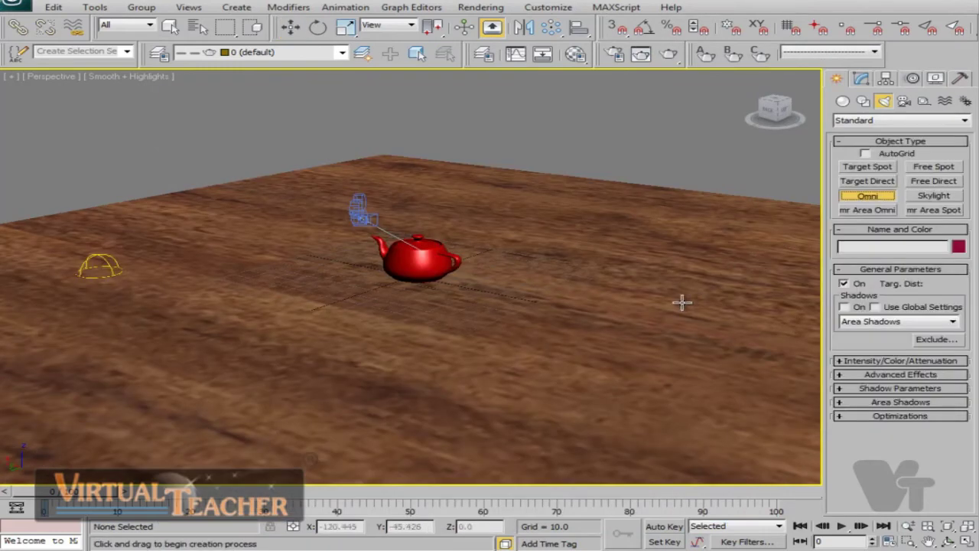
left_click(640, 274)
key("w")
left_click_drag(641, 273, 642, 161)
middle_click_drag(643, 161, 581, 199, "alt")
scroll(535, 229, "up", 3)
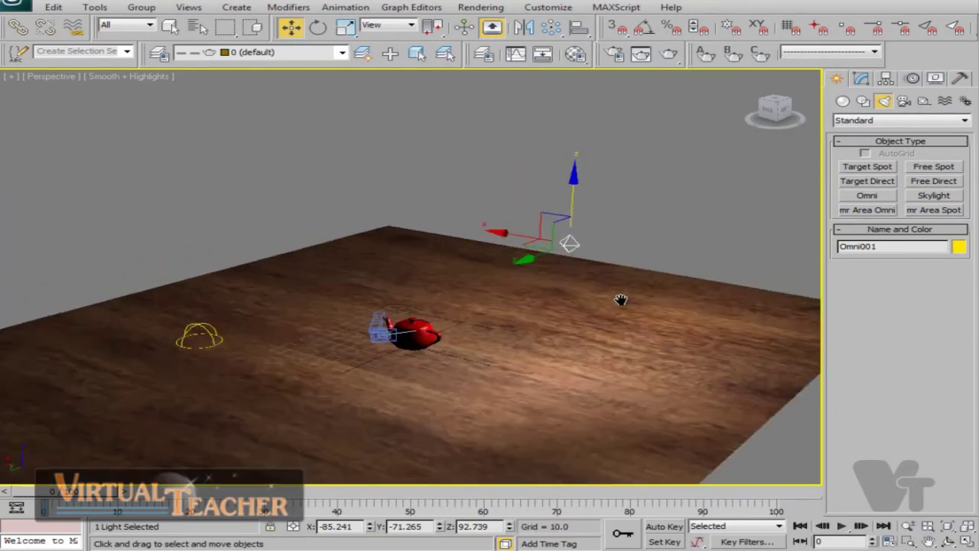
left_click_drag(521, 237, 466, 219)
scroll(555, 262, "up", 3)
scroll(556, 262, "up", 5)
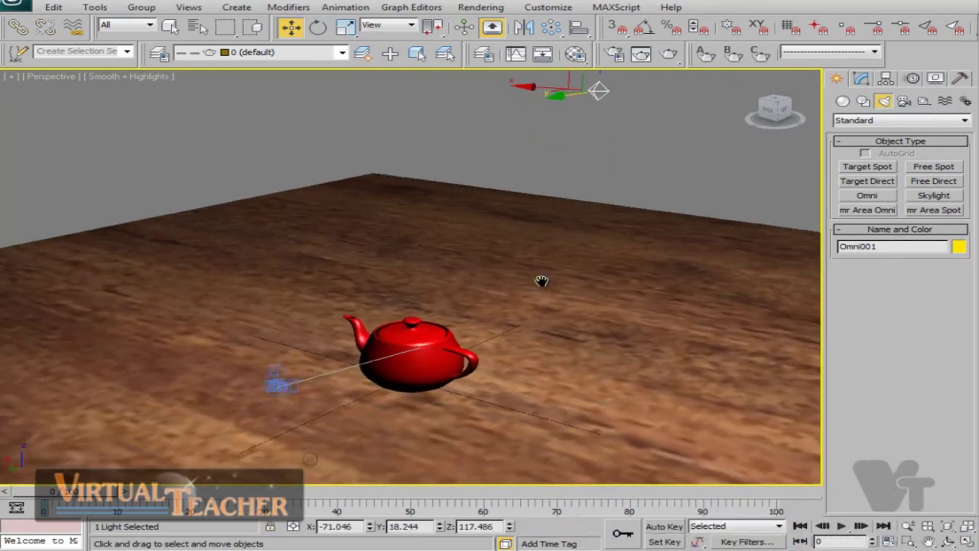
Test render the scene lit by the omni light, then select Sky001
left_click(670, 55)
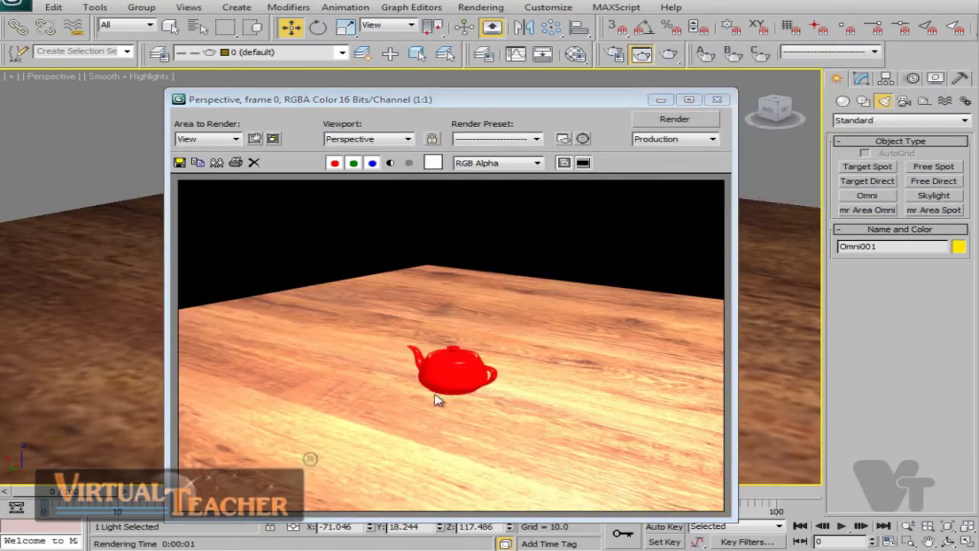
left_click(716, 100)
scroll(462, 293, "down", 4)
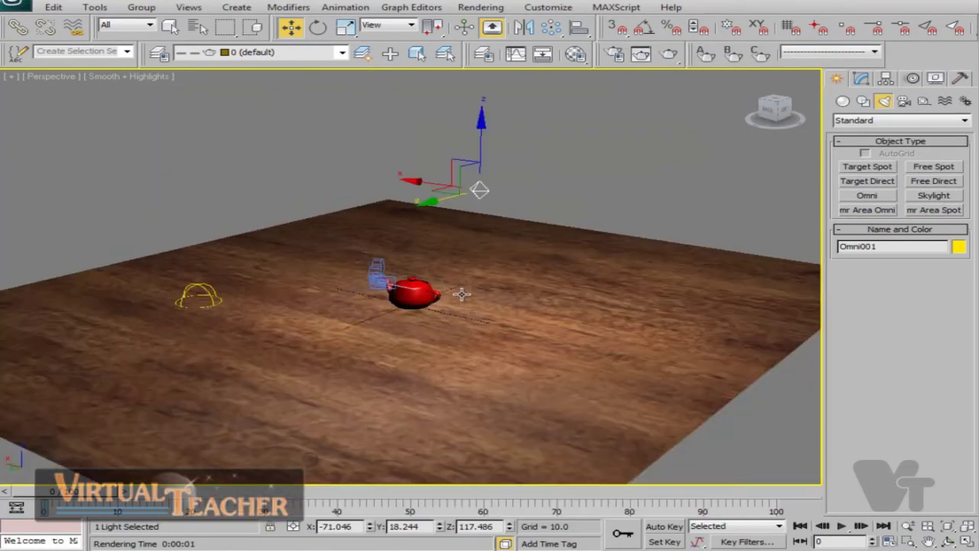
left_click(205, 290)
left_click(235, 168)
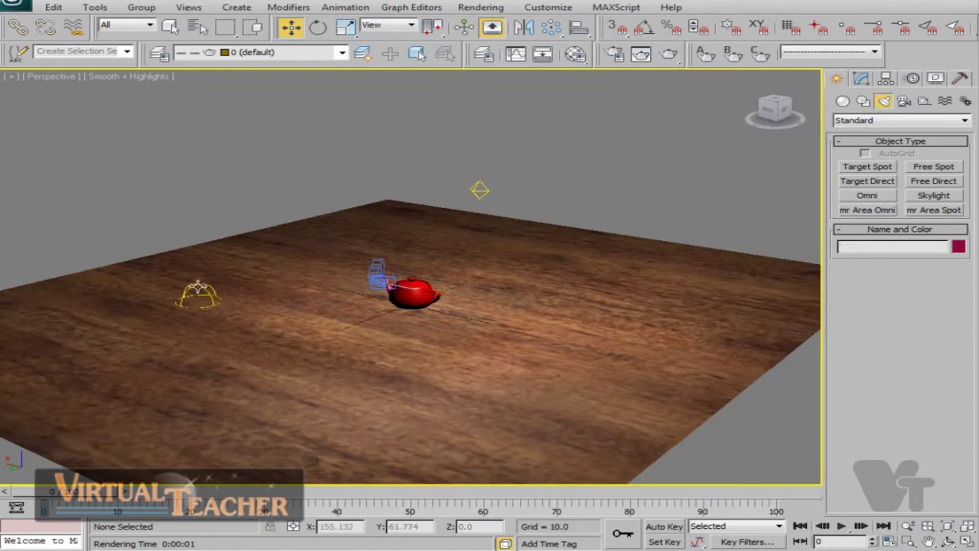
left_click(202, 290)
left_click(197, 286)
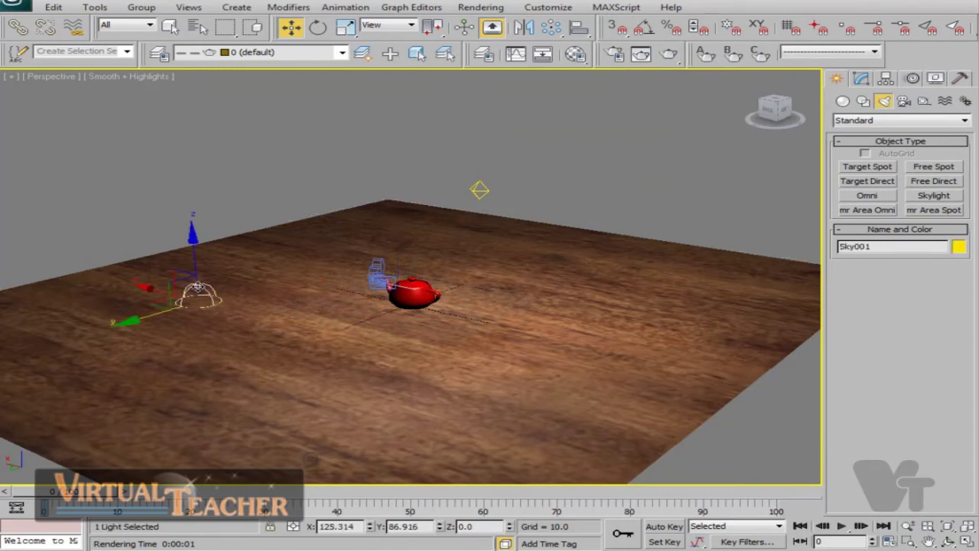
Set Sky001's multiplier to 0.65 with Cast Shadows on, then start and cancel a test render
left_click(861, 79)
left_click_drag(957, 273, 957, 300)
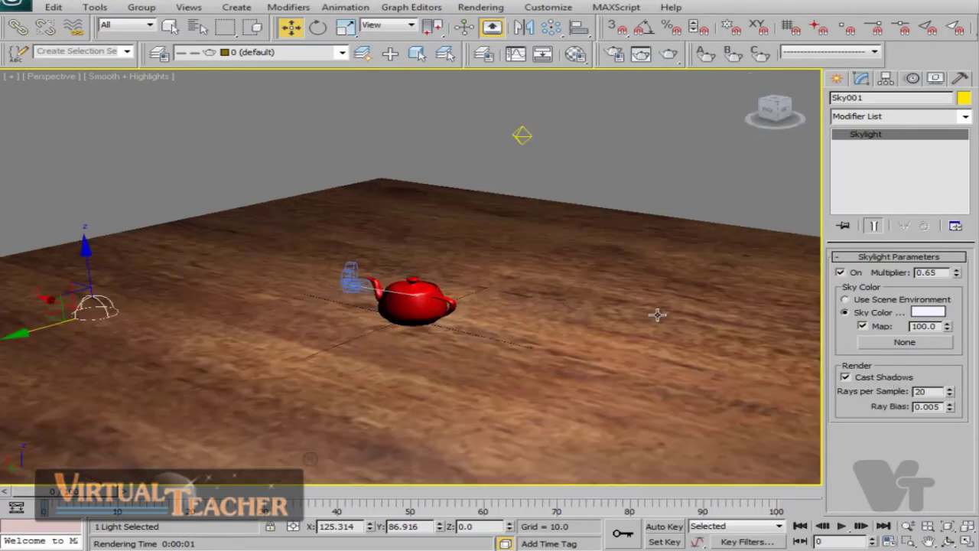
left_click(670, 54)
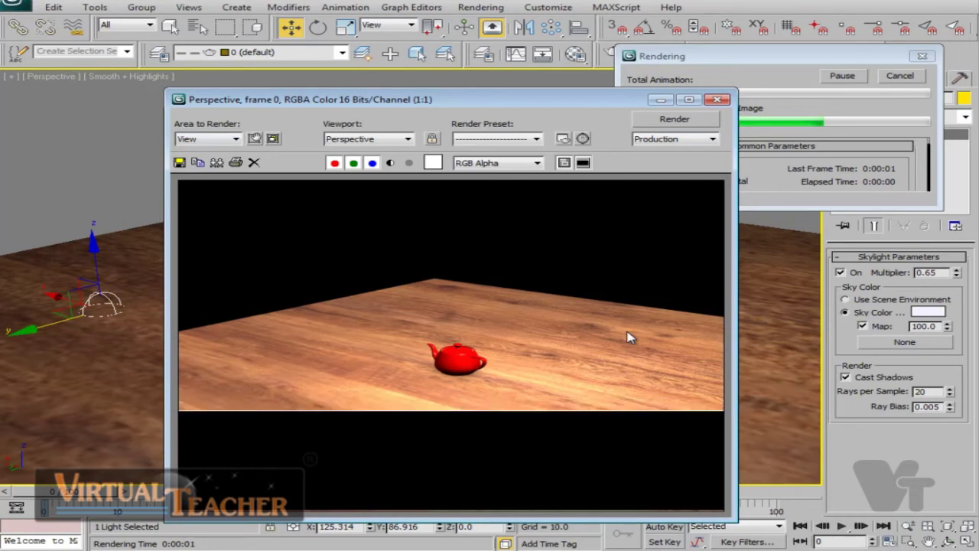
left_click(900, 77)
Close the render and move Omni001 further along Y over the floor
left_click(717, 99)
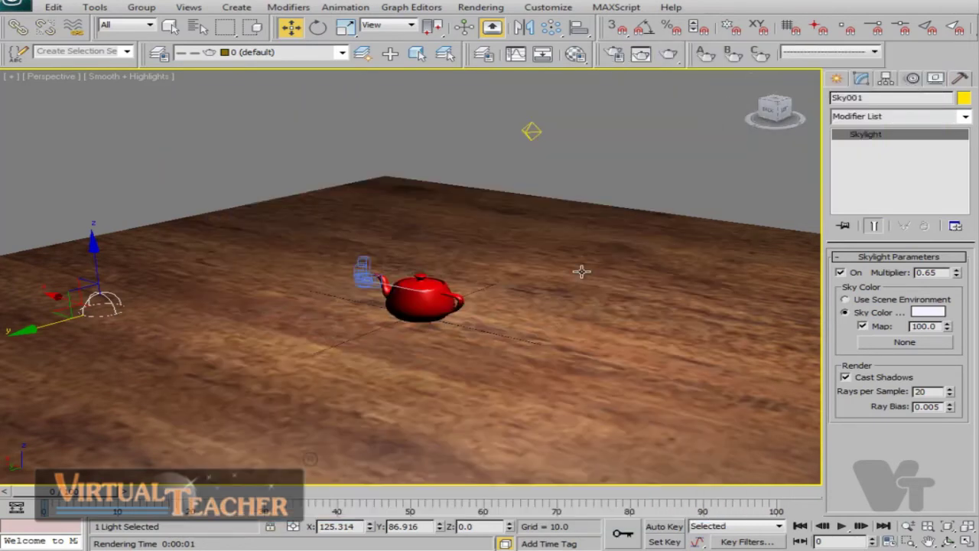
scroll(581, 271, "up", 3)
scroll(581, 271, "down", 4)
left_click(530, 131)
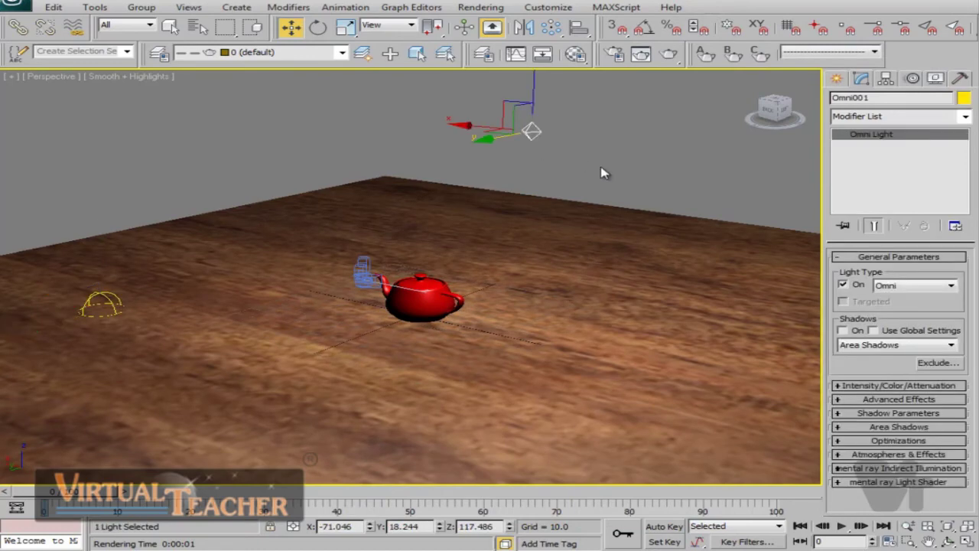
middle_click_drag(601, 170, 475, 145, "alt")
left_click_drag(459, 146, 280, 212)
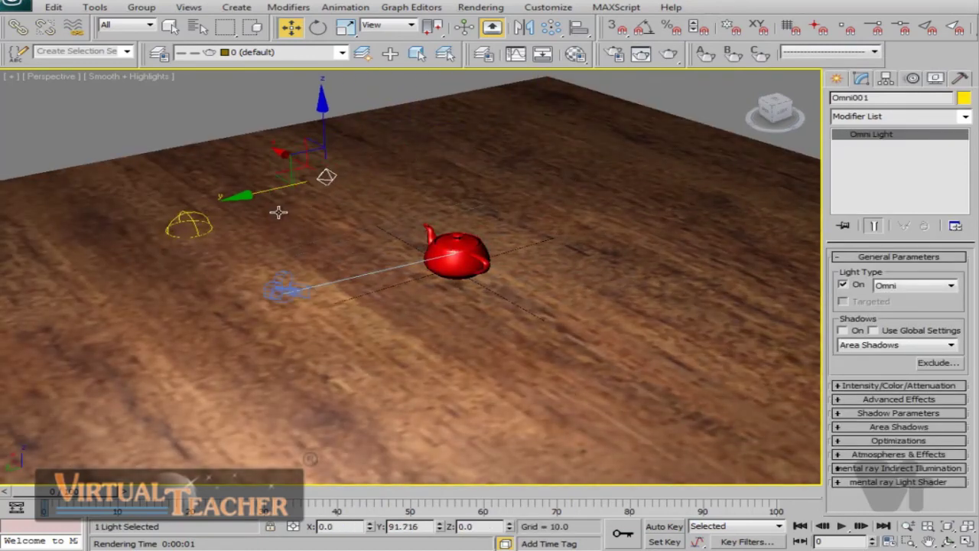
middle_click_drag(432, 242, 459, 234, "alt")
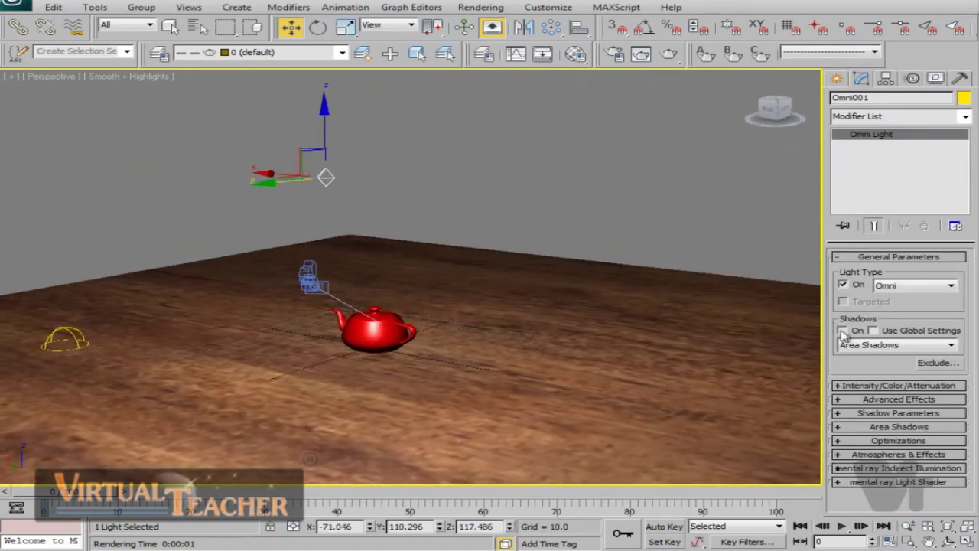
Give Omni001 area shadows and a 1.688 multiplier, then test render and cancel
left_click(879, 386)
left_click_drag(918, 377, 927, 346)
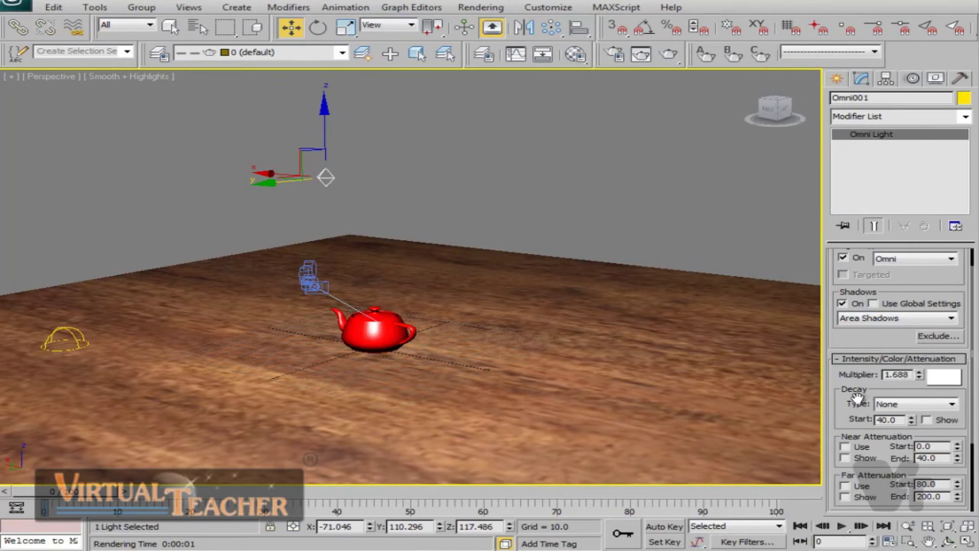
left_click_drag(857, 399, 853, 372)
scroll(546, 323, "up", 3)
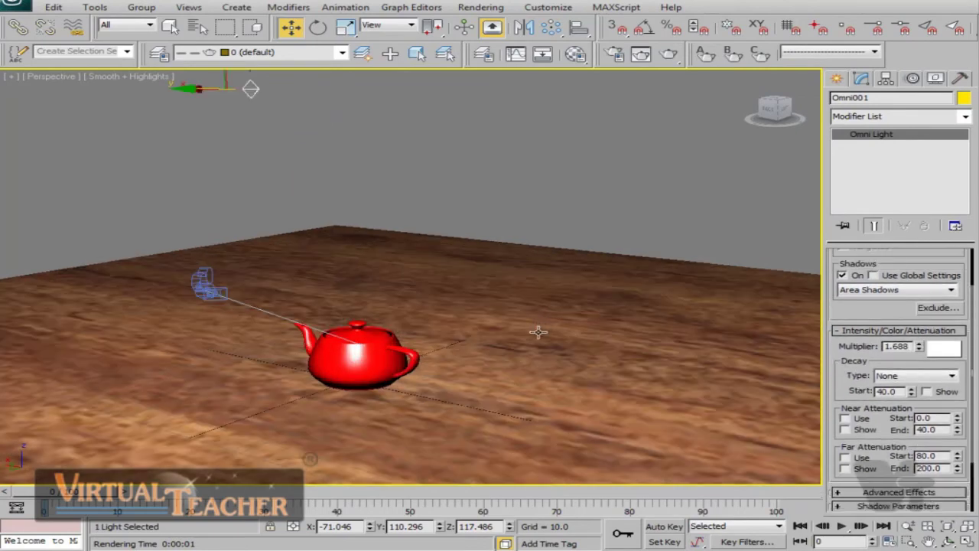
middle_click_drag(535, 332, 577, 308)
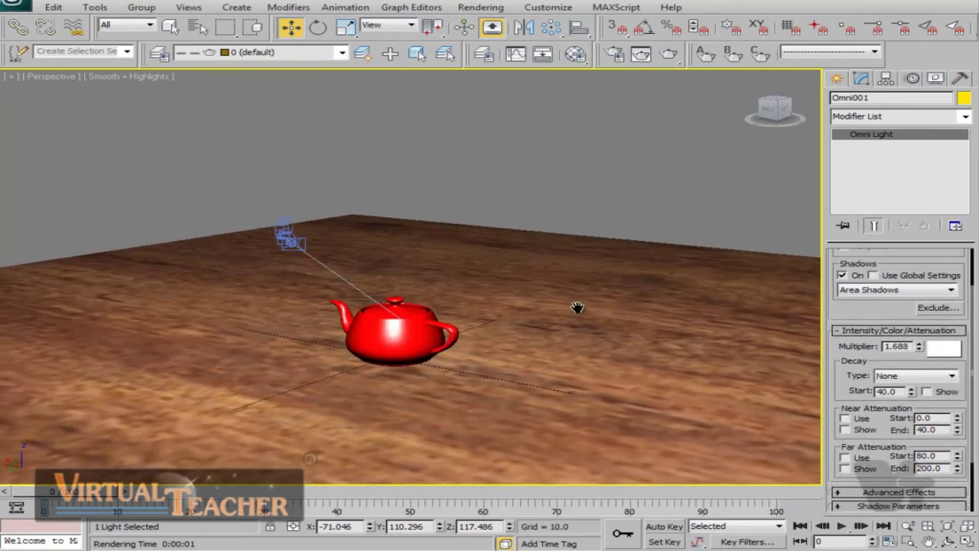
left_click(670, 53)
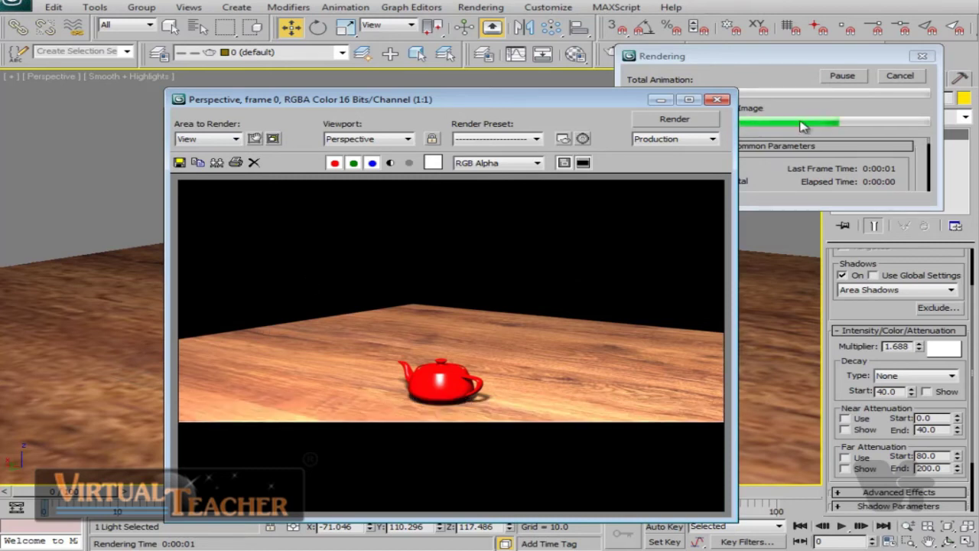
left_click(899, 76)
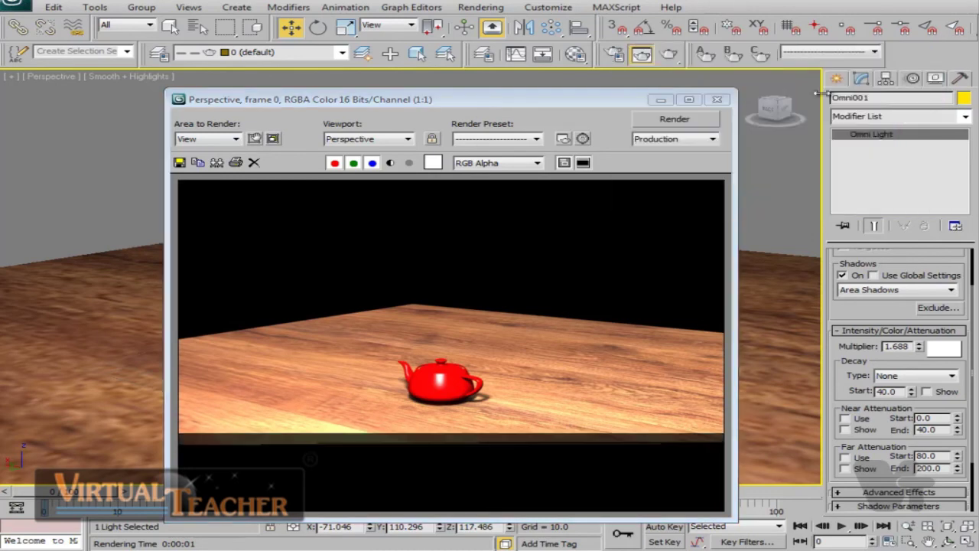
left_click(716, 99)
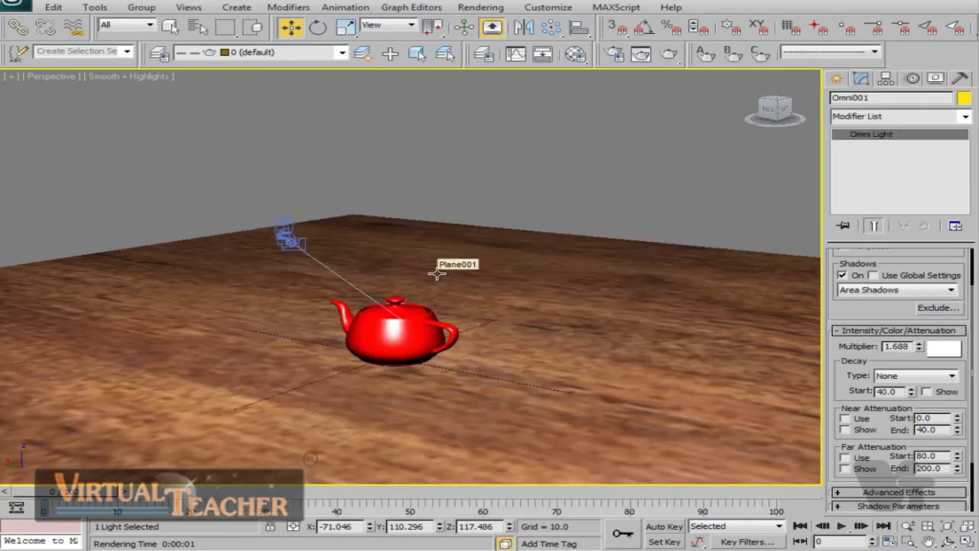
scroll(436, 273, "down", 4)
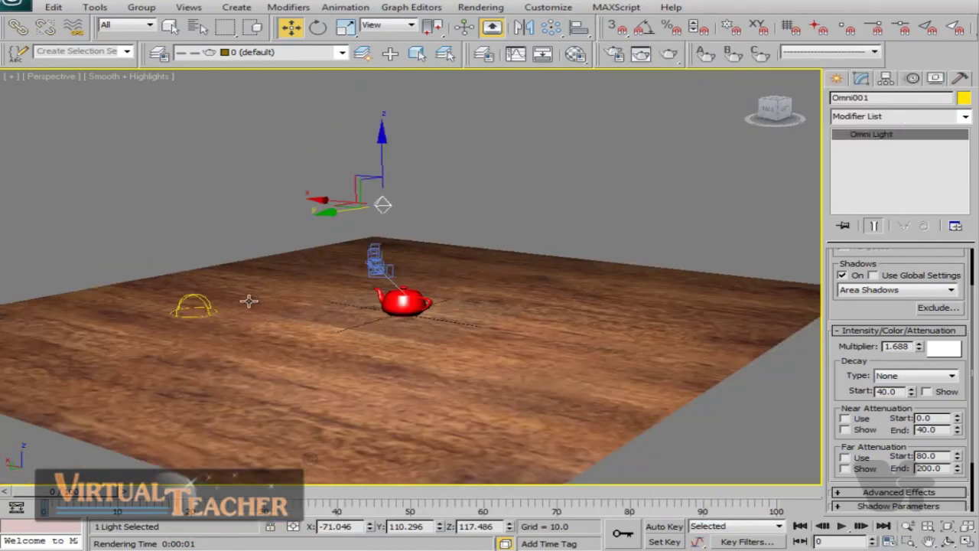
Turn off Sky001's Cast Shadows and re-render to compare the lighting
left_click(208, 301)
left_click(199, 300)
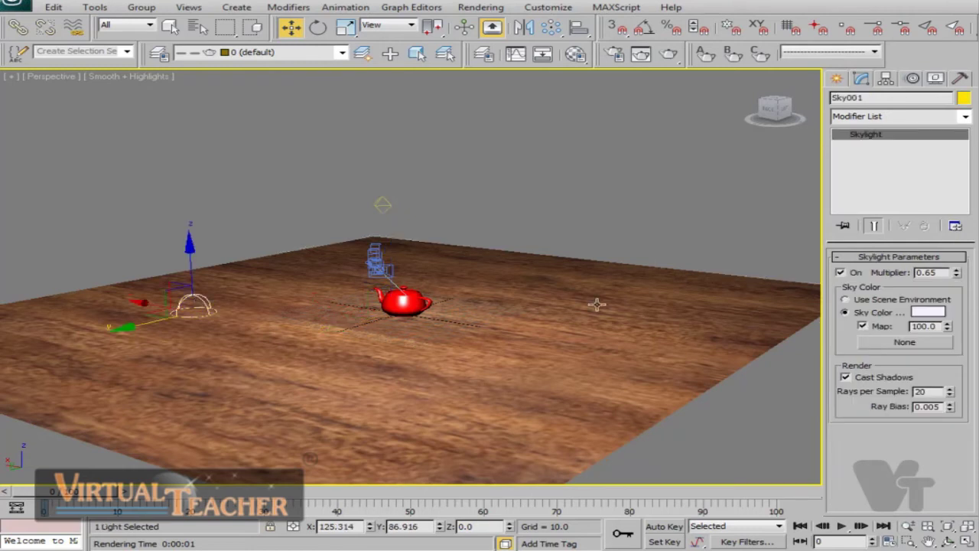
left_click(841, 273)
scroll(467, 289, "up", 4)
left_click(641, 53)
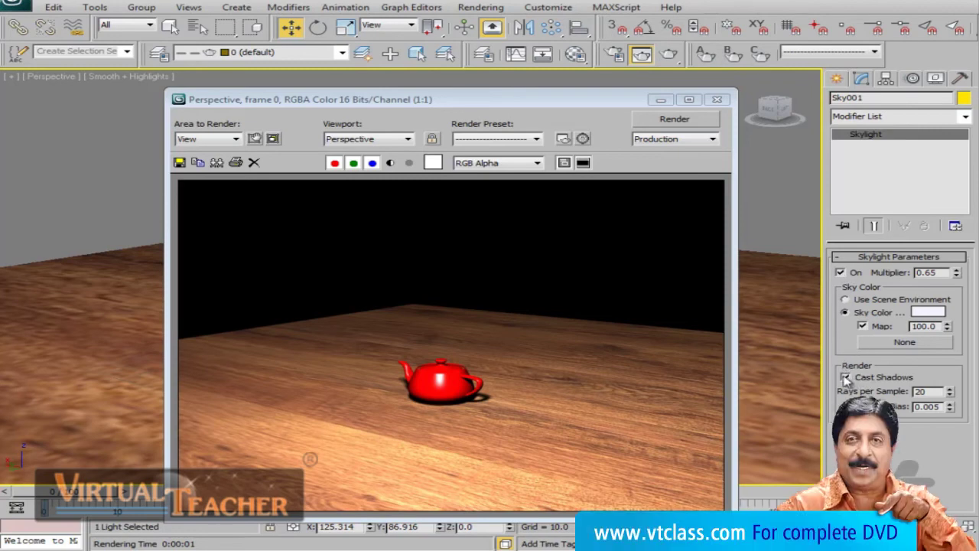
left_click(687, 122)
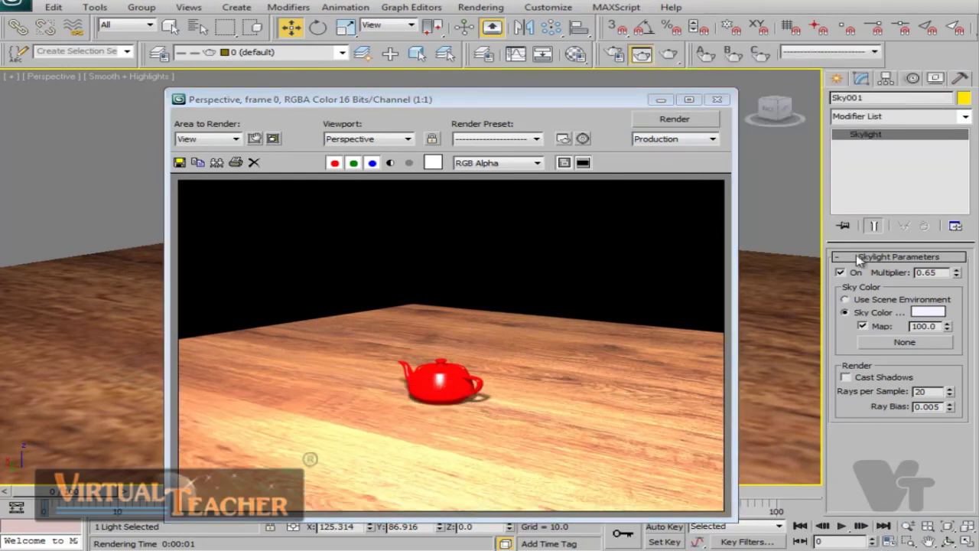
left_click(716, 98)
scroll(540, 286, "down", 4)
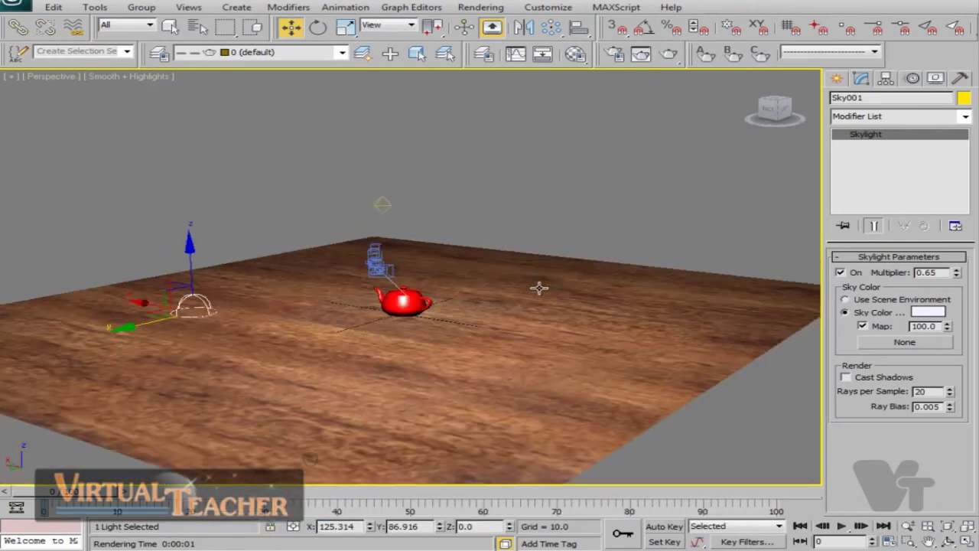
Lower Sky001's multiplier to 0.27 and check it with a quick render
left_click(226, 224)
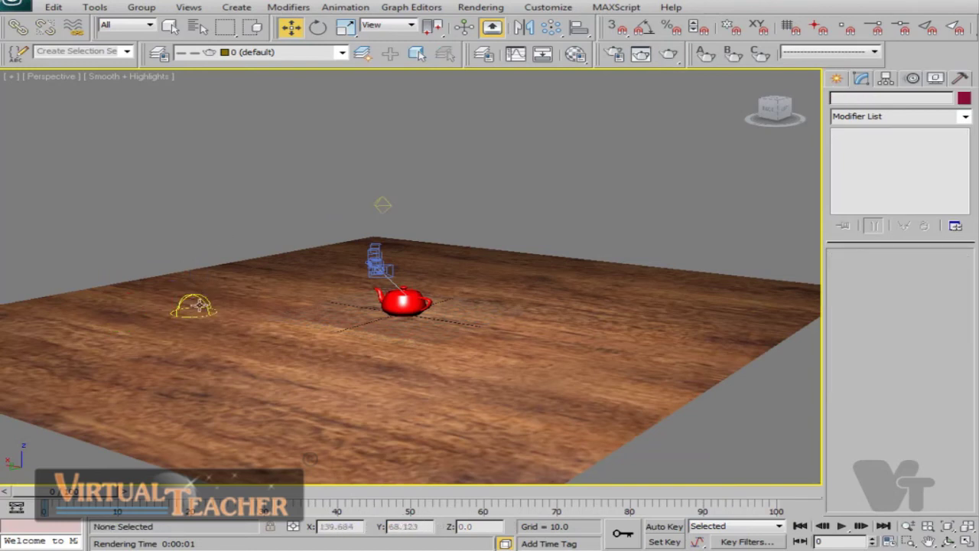
left_click(198, 306)
left_click(198, 303)
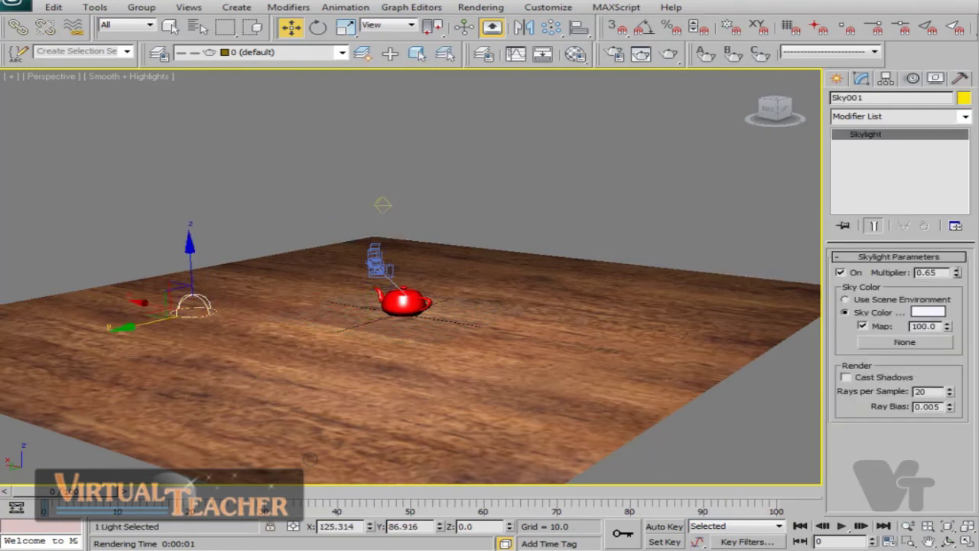
left_click_drag(957, 281, 957, 309)
scroll(620, 254, "up", 5)
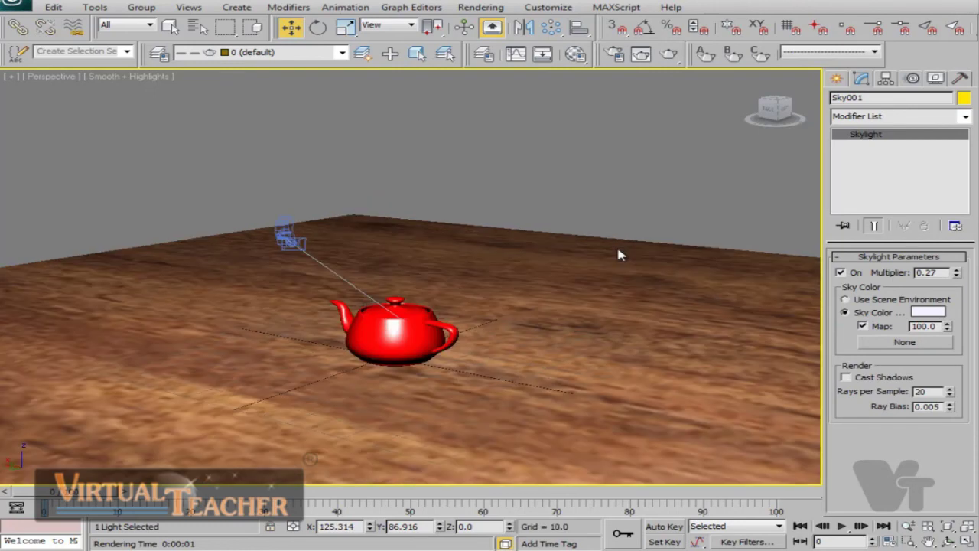
left_click(671, 54)
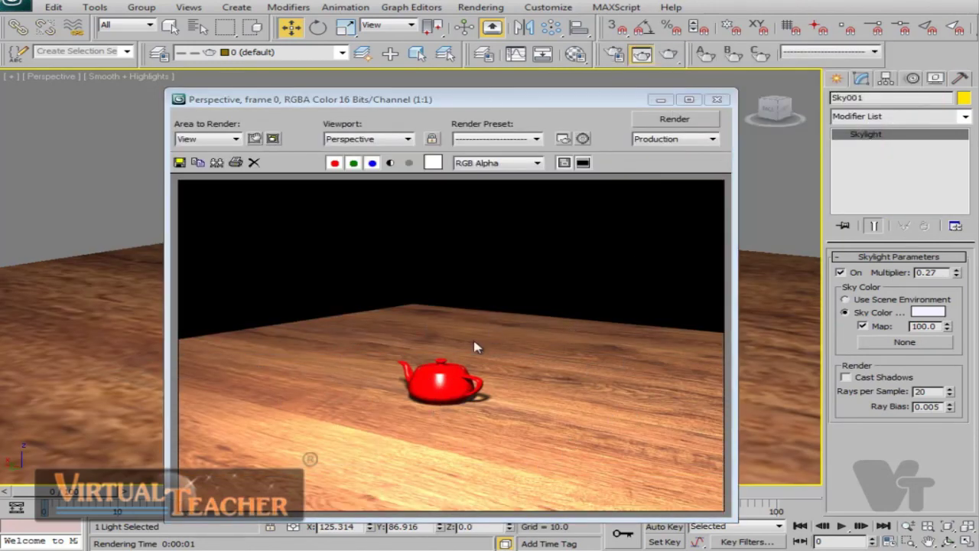
left_click(717, 99)
scroll(507, 297, "down", 5)
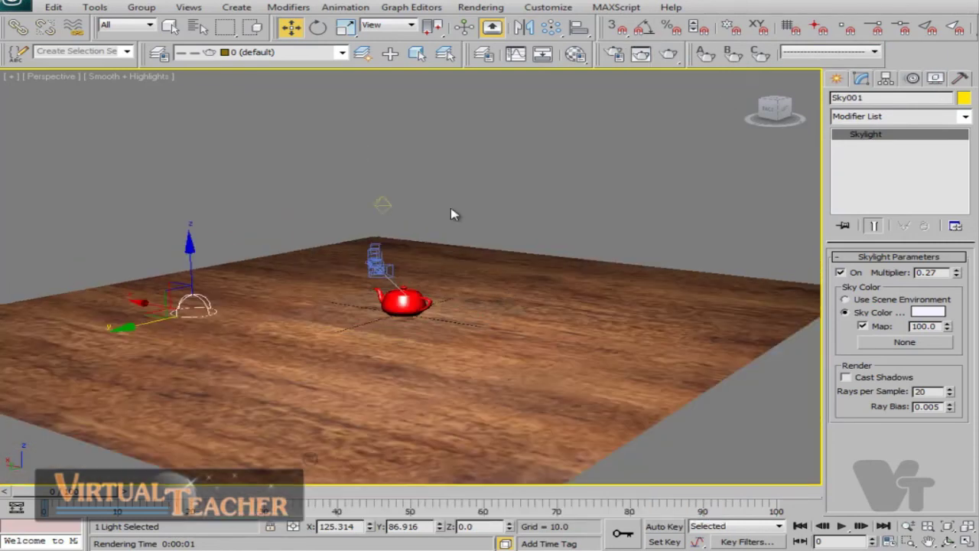
Select Omni001 and change its light type from Omni to Spot
left_click(383, 202)
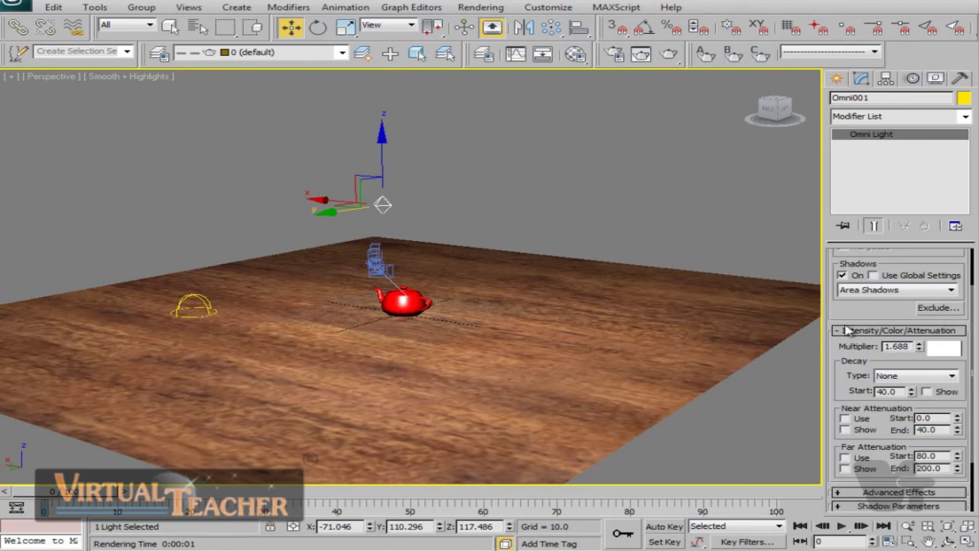
left_click_drag(848, 331, 829, 443)
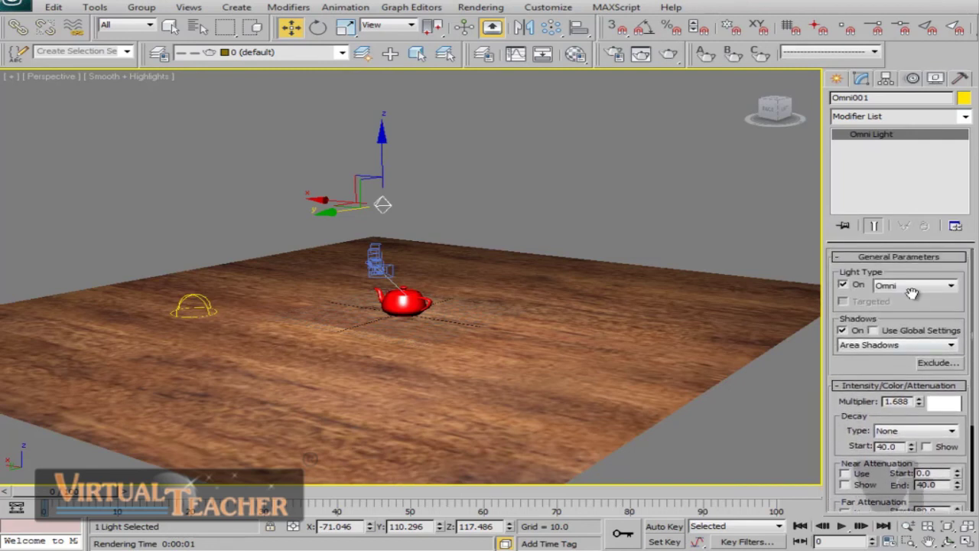
left_click(942, 286)
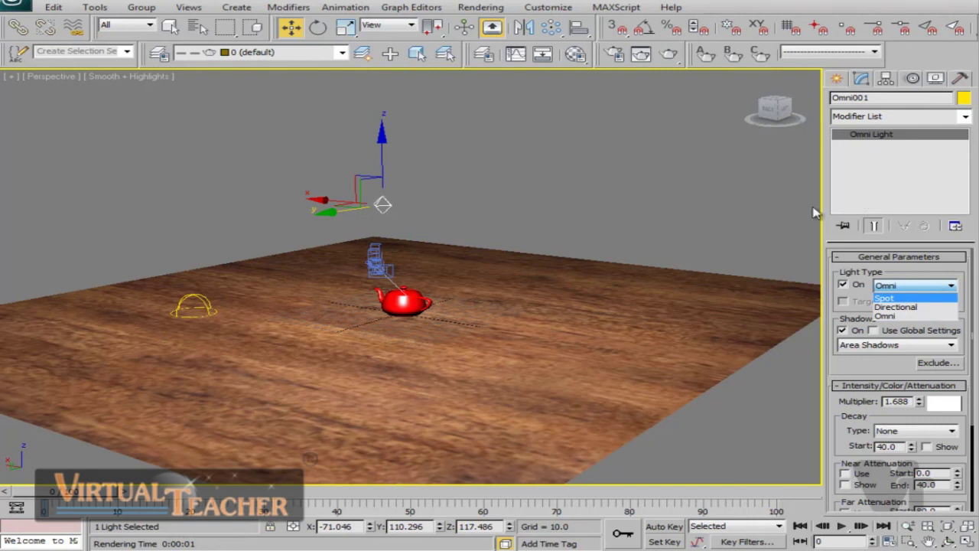
left_click(903, 300)
Shift the spotlight along Y and raise it to about Z 245.354 above the wood plane
scroll(496, 307, "down", 5)
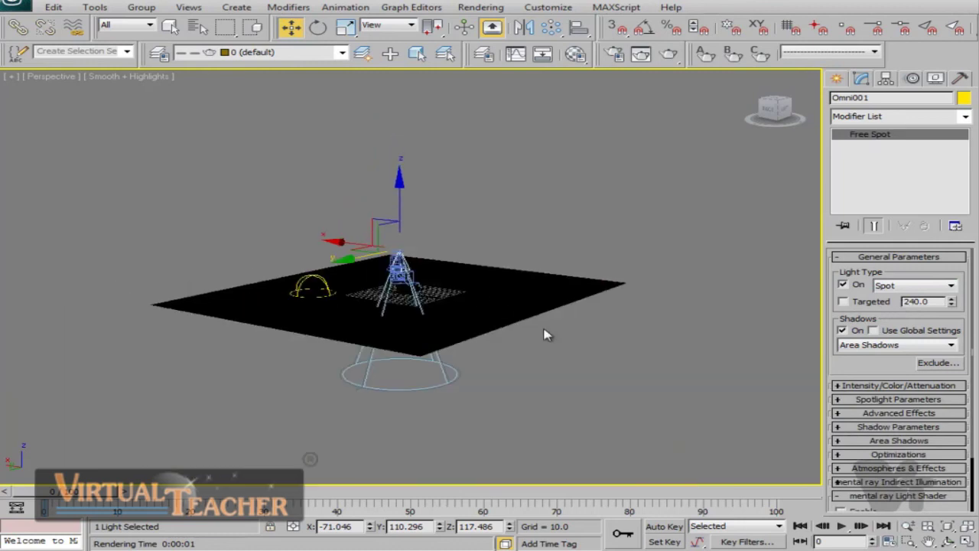
middle_click_drag(543, 331, 470, 334, "alt")
scroll(469, 335, "up", 3)
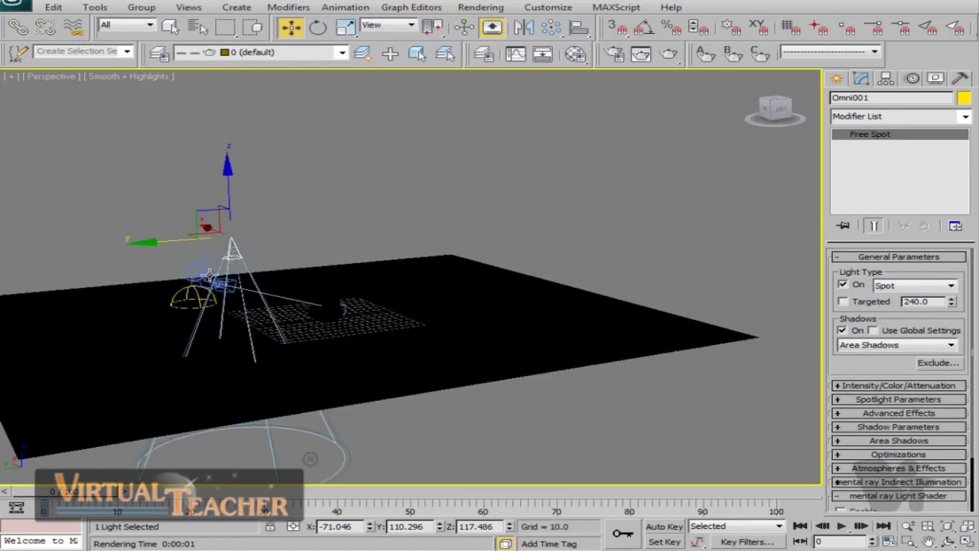
left_click_drag(200, 237, 512, 215)
left_click_drag(566, 175, 570, 75)
middle_click_drag(620, 224, 592, 319)
Make Omni001 a targeted spot and place its target on the teapot
scroll(784, 350, "down", 2)
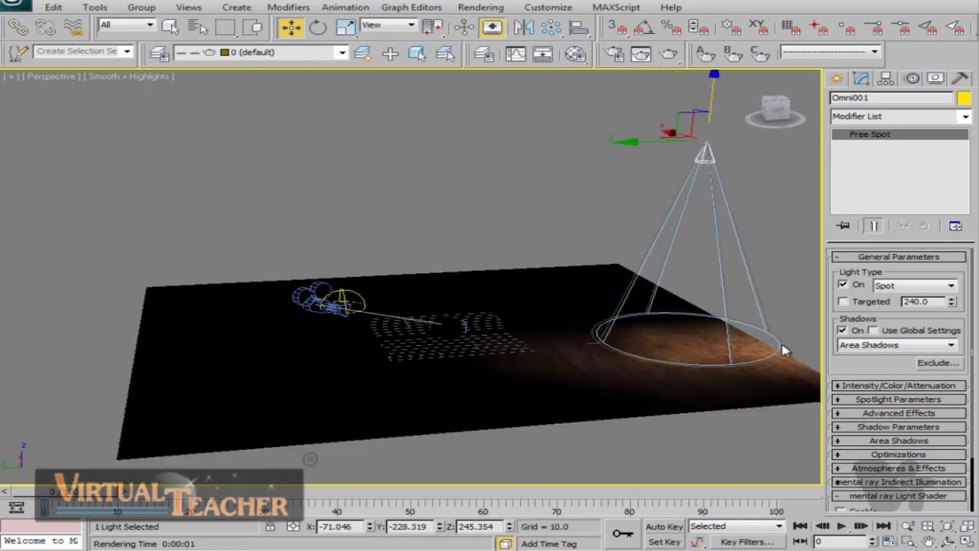
left_click(842, 302)
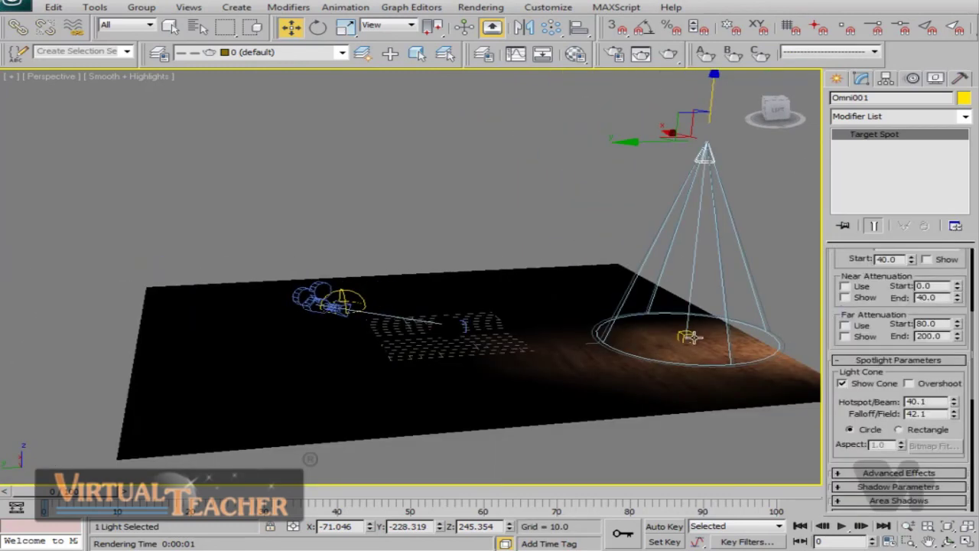
left_click_drag(687, 335, 446, 328)
middle_click_drag(380, 261, 371, 358, "alt")
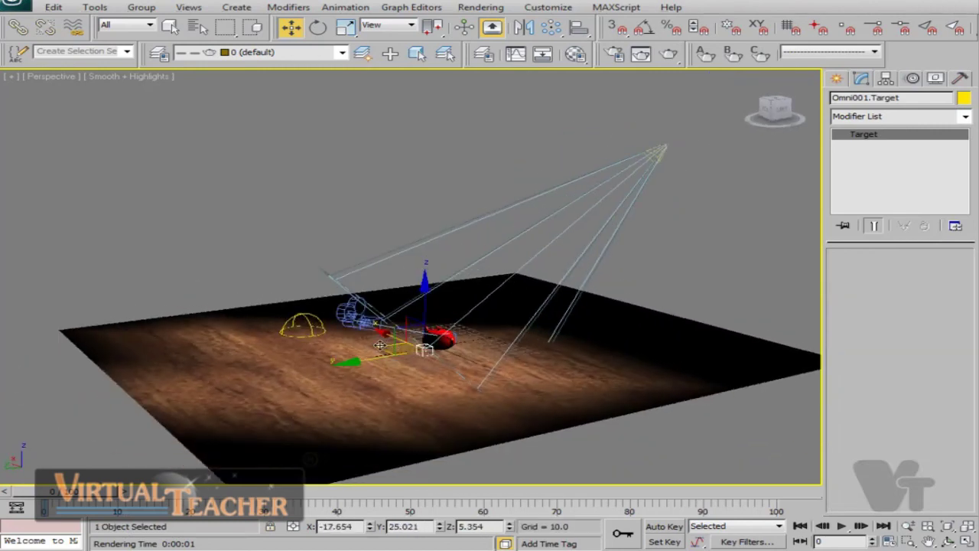
left_click_drag(371, 358, 553, 338)
Render the scene to see the teapot's shadow on the wood floor
scroll(553, 339, "up", 5)
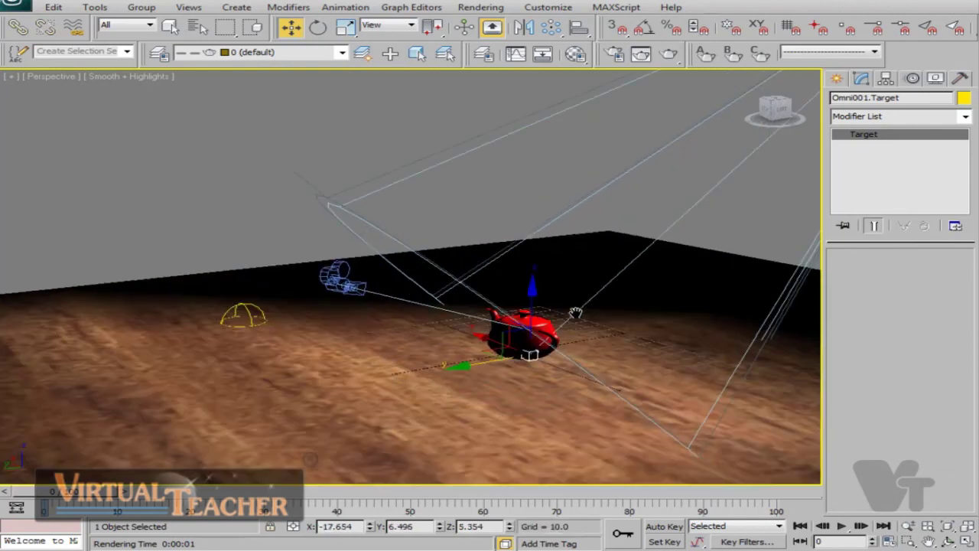
scroll(654, 358, "down", 5)
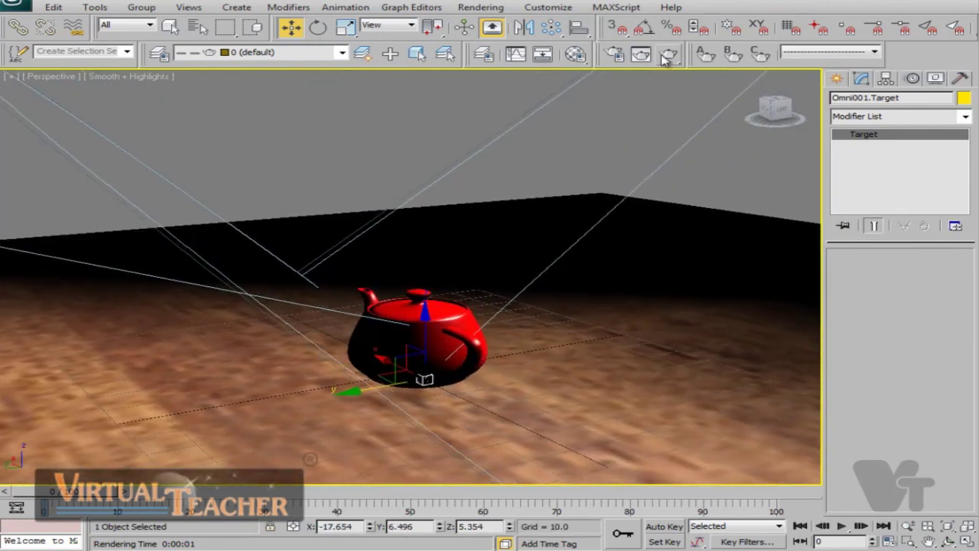
left_click(665, 57)
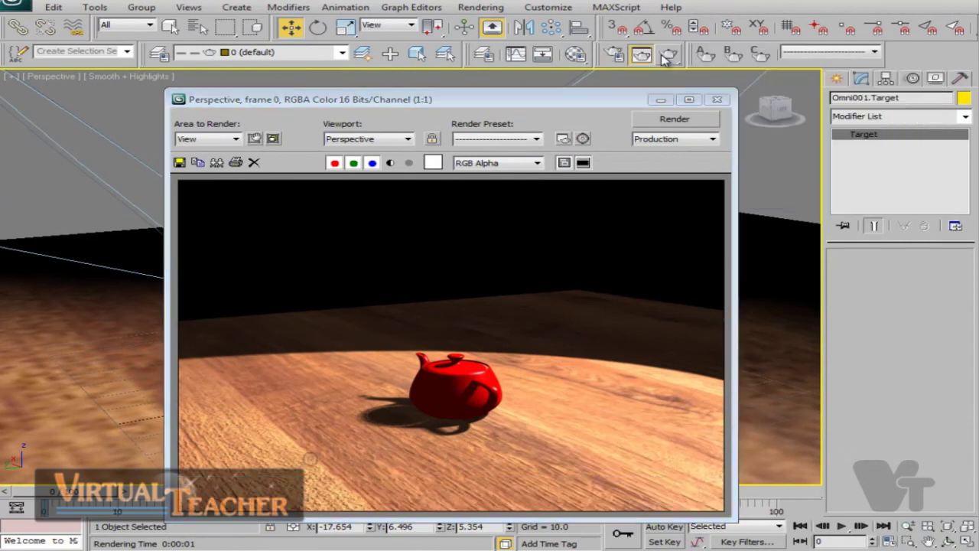
Re-render the teapot from a lower, closer viewpoint, then close the render window
left_click(717, 100)
middle_click_drag(589, 360, 707, 234, "alt")
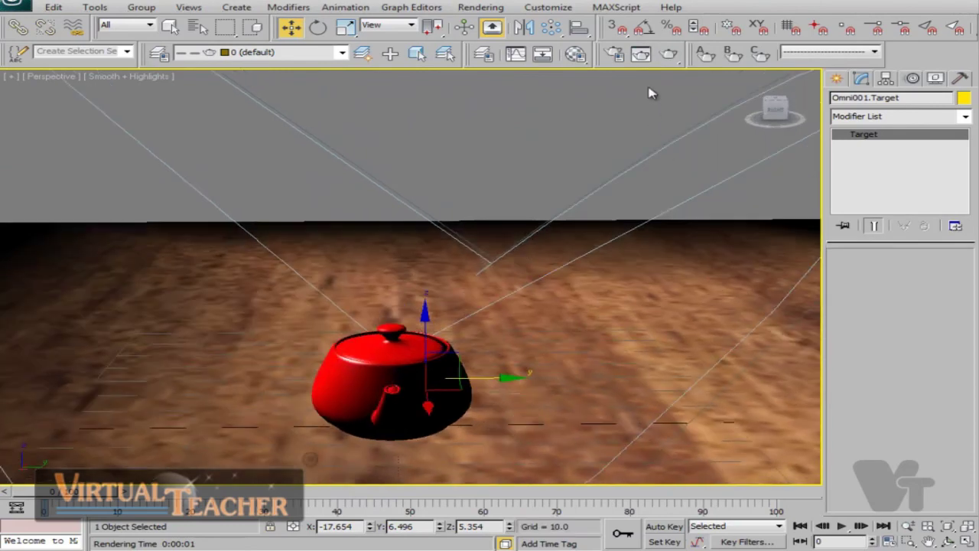
left_click(669, 57)
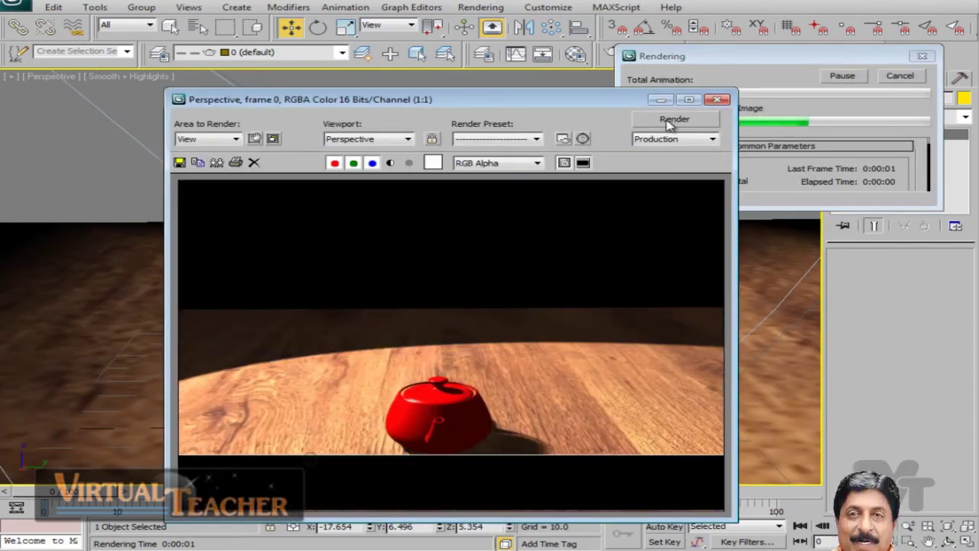
left_click(717, 100)
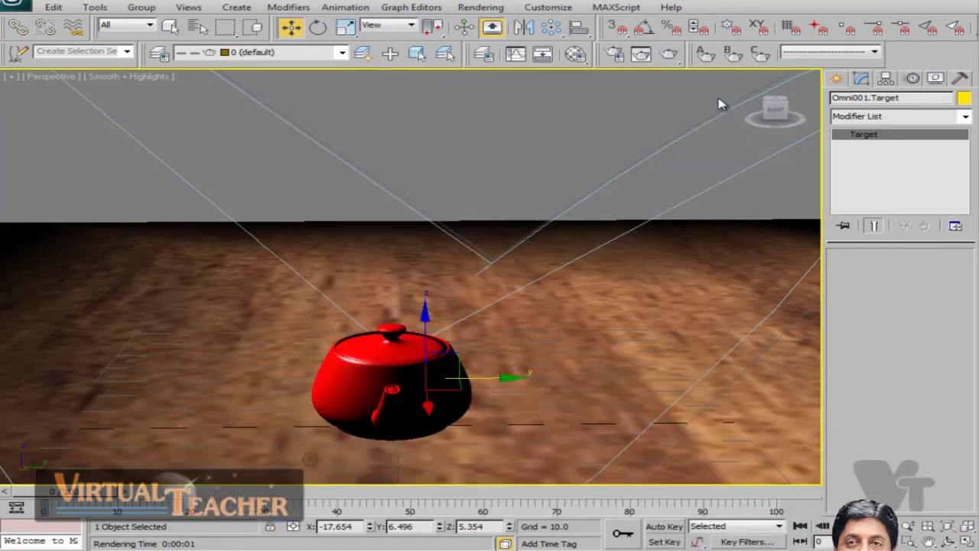